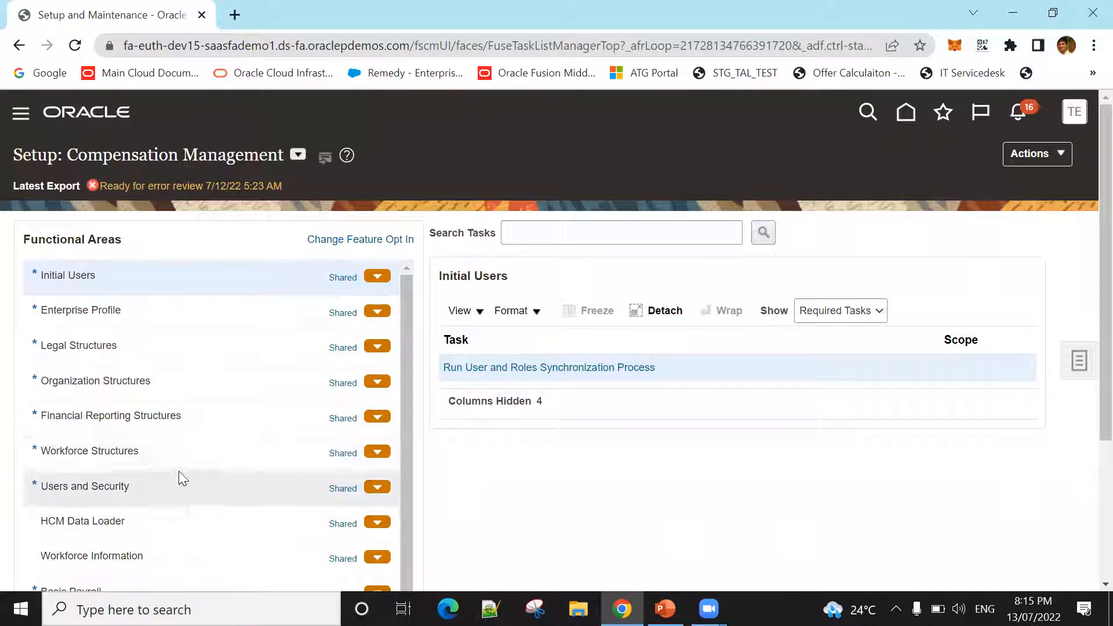
Step: Display all tasks of the Basic Payroll functional area and look through the task list
click(114, 507)
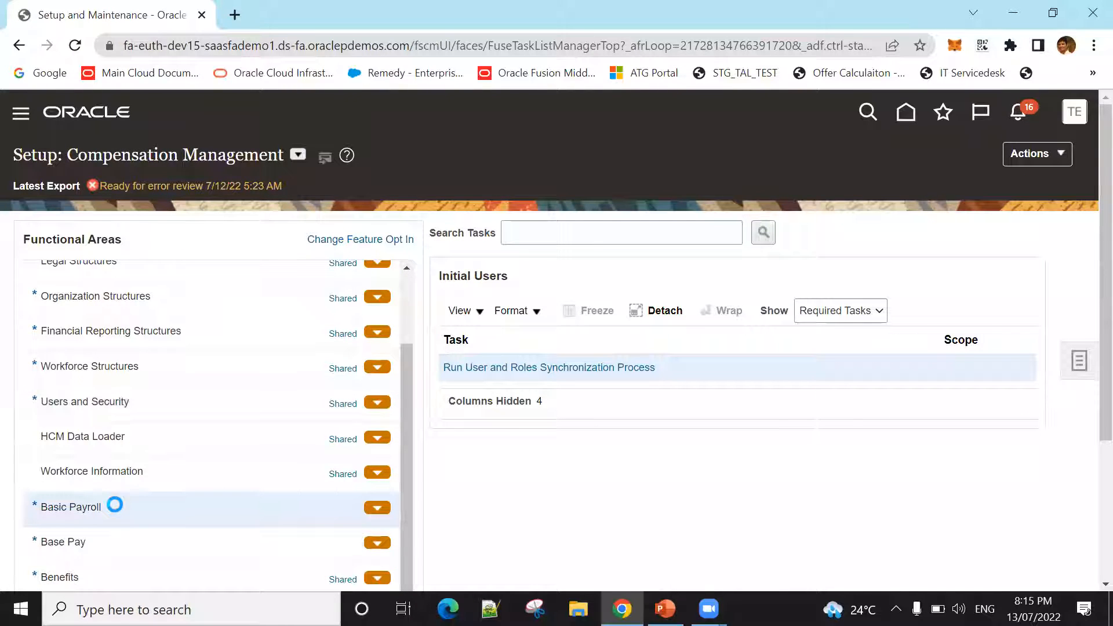
click(818, 313)
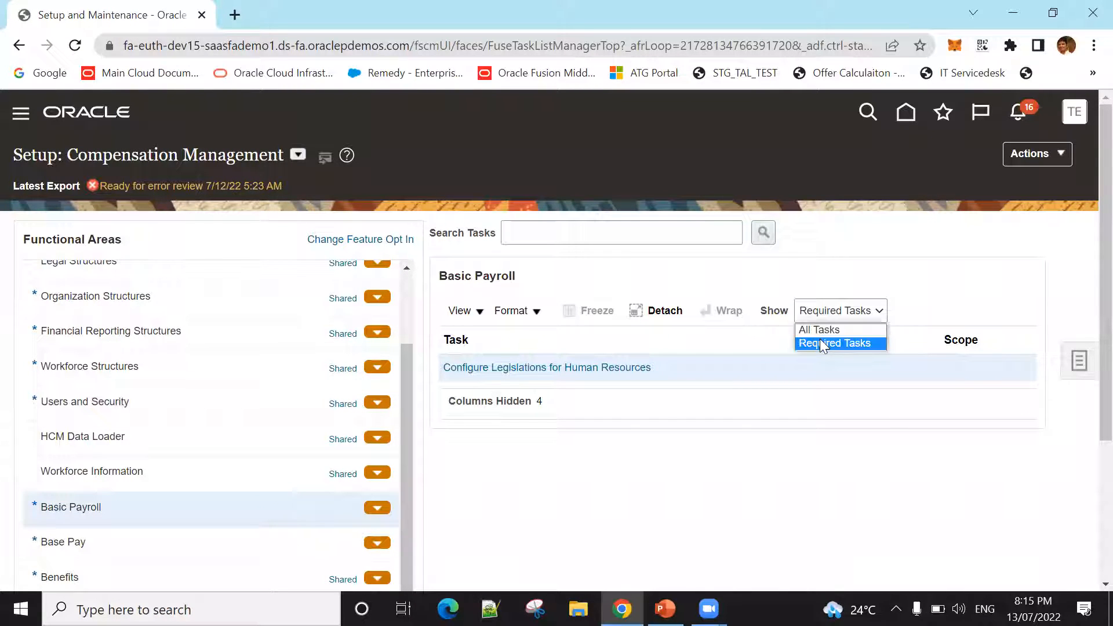
click(819, 329)
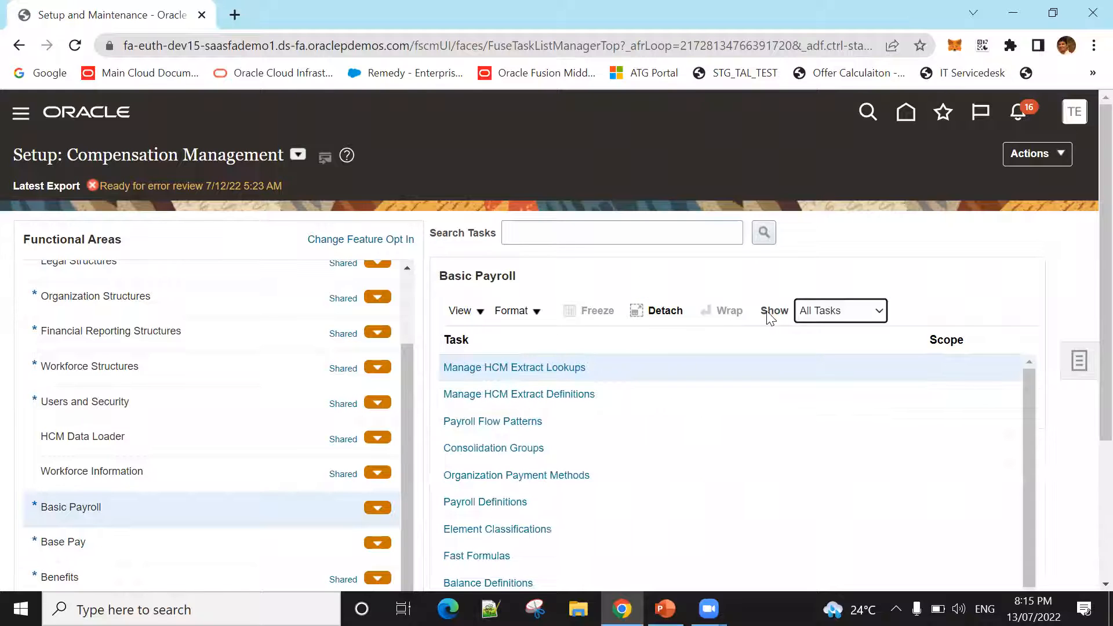
scroll(937, 433, down, 3)
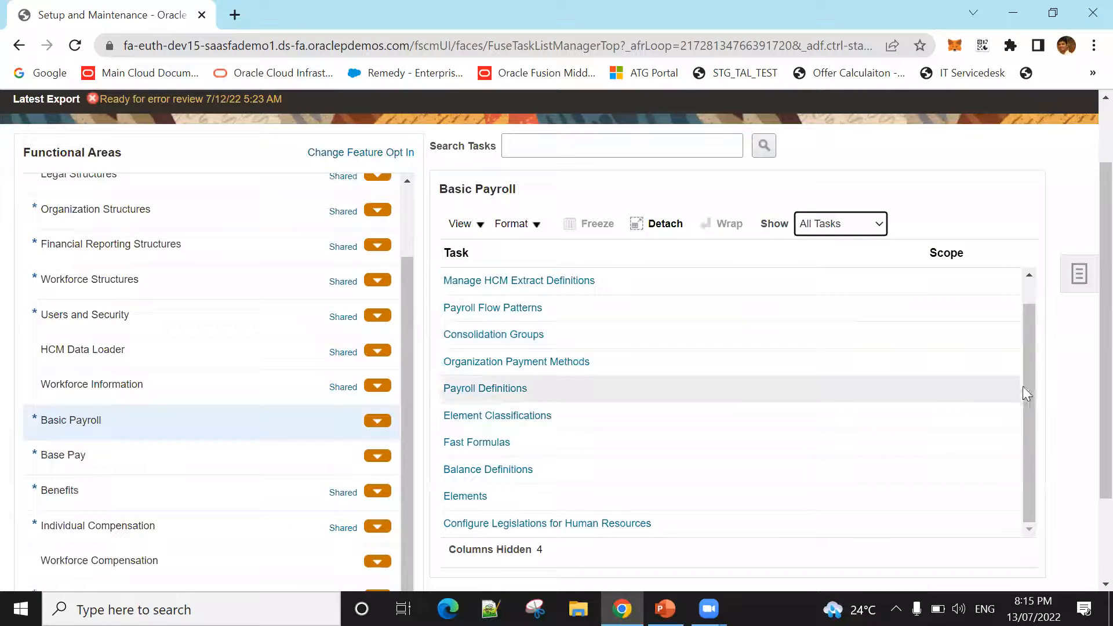
click(1027, 395)
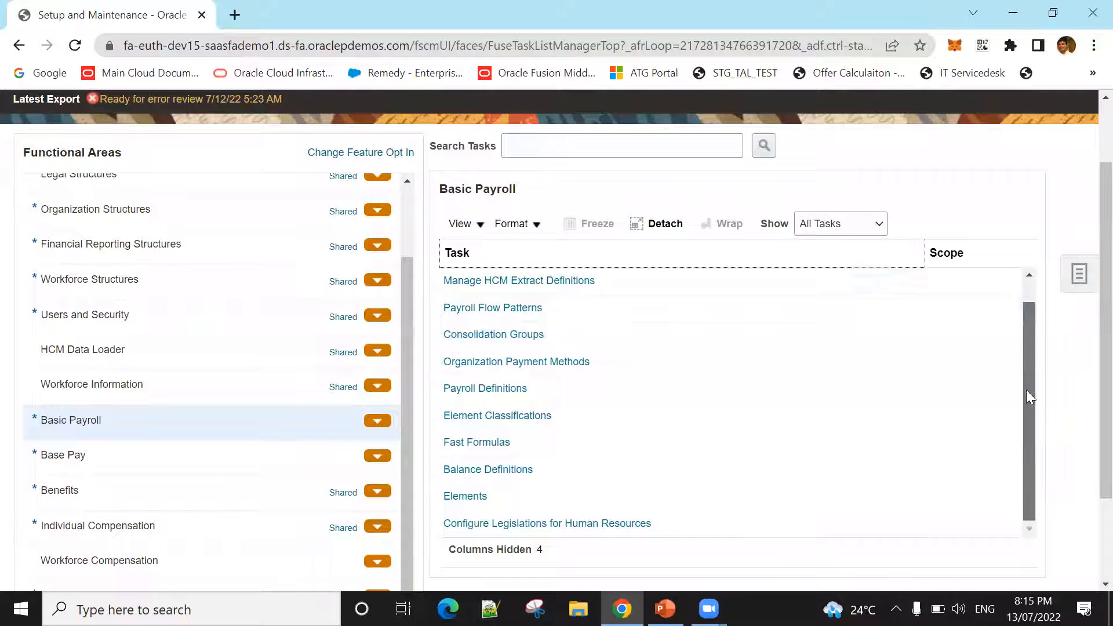
drag(1026, 390, 1024, 349)
drag(1021, 402, 1018, 418)
Step: Select the Base Pay functional area and open the setup task search page
click(91, 459)
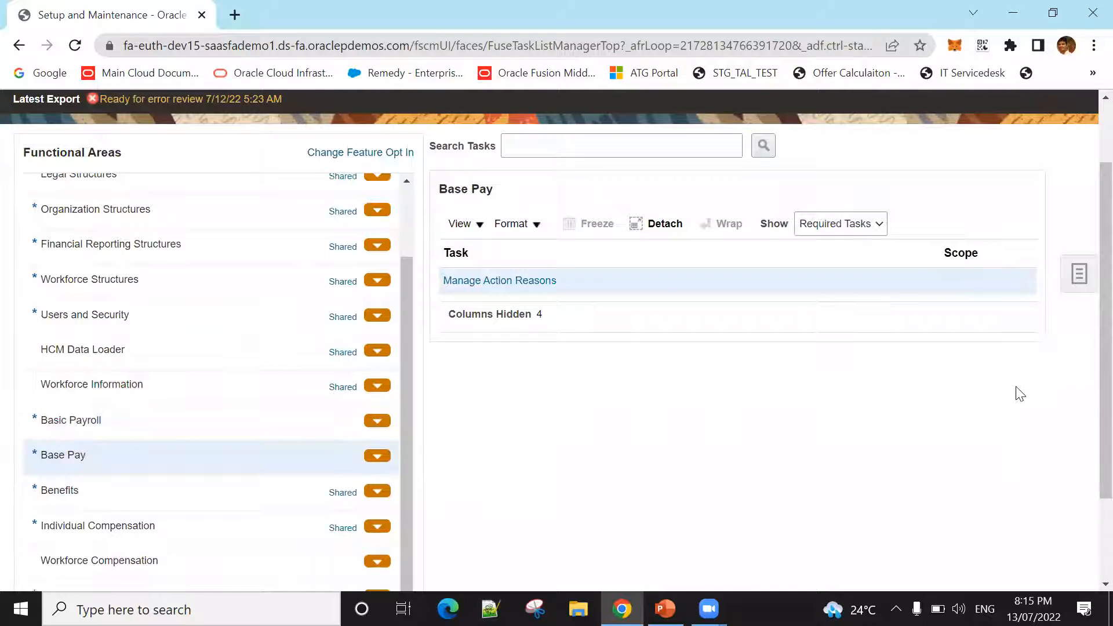
click(1079, 273)
click(979, 331)
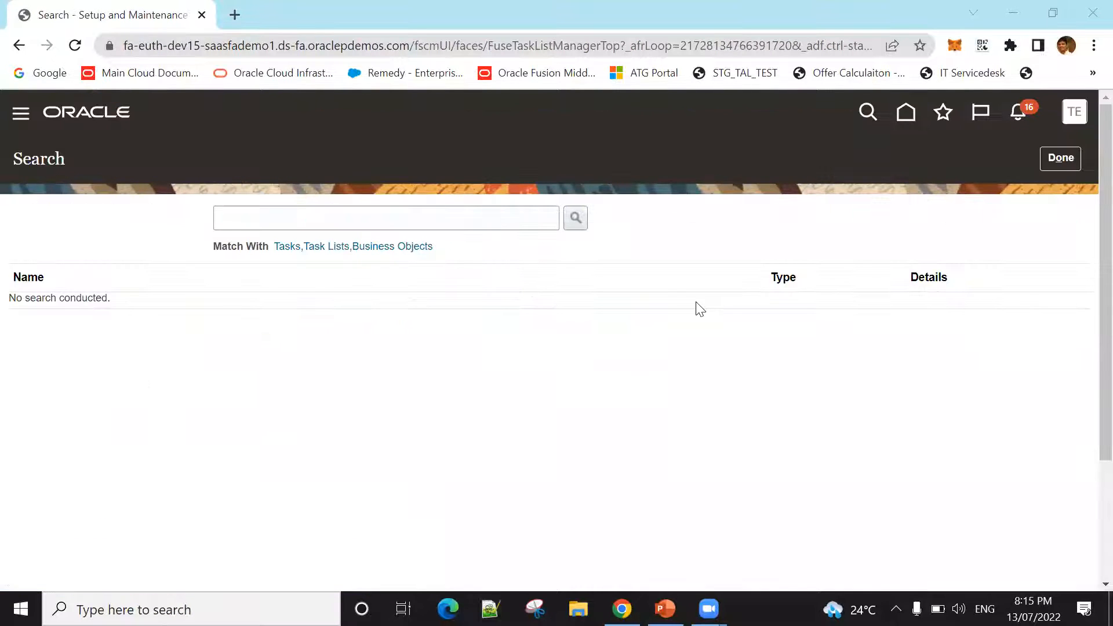
Step: Check the topic title in the PowerPoint presentation, return to the browser and search setup tasks for "Manage Payroll" and "Manage Payroll Business"
key(alt+Tab)
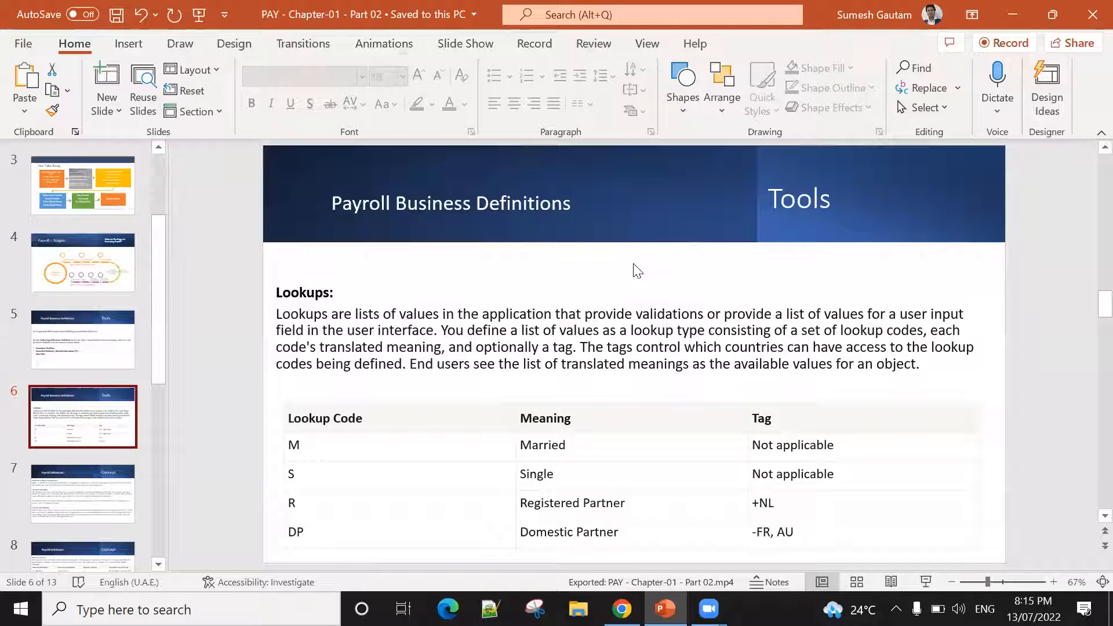
key(alt+Tab)
click(453, 230)
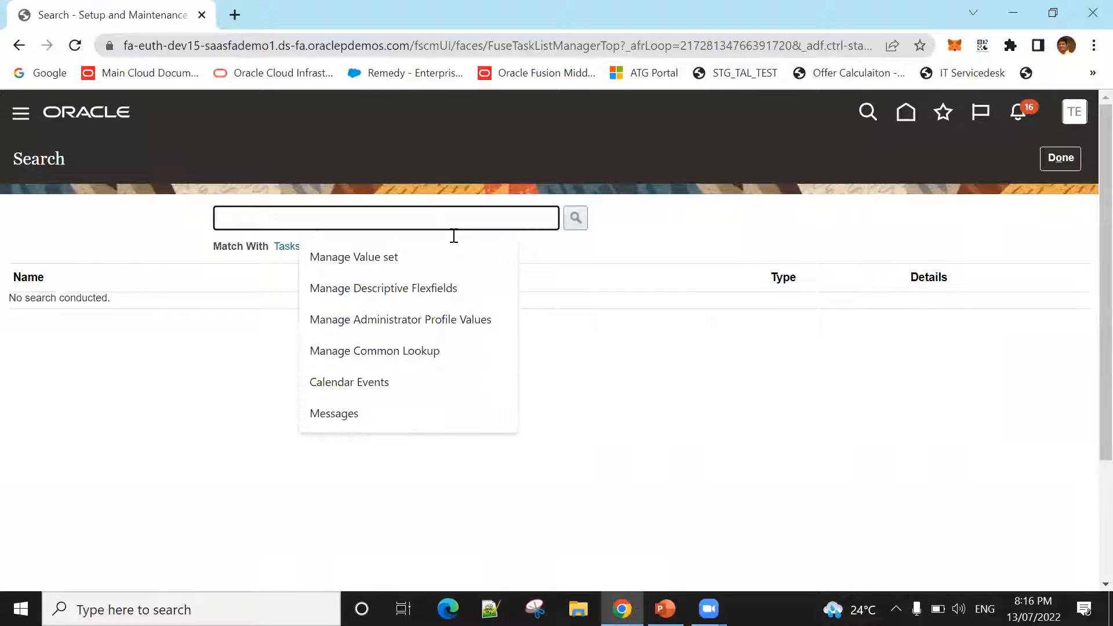
text(Manage Pay)
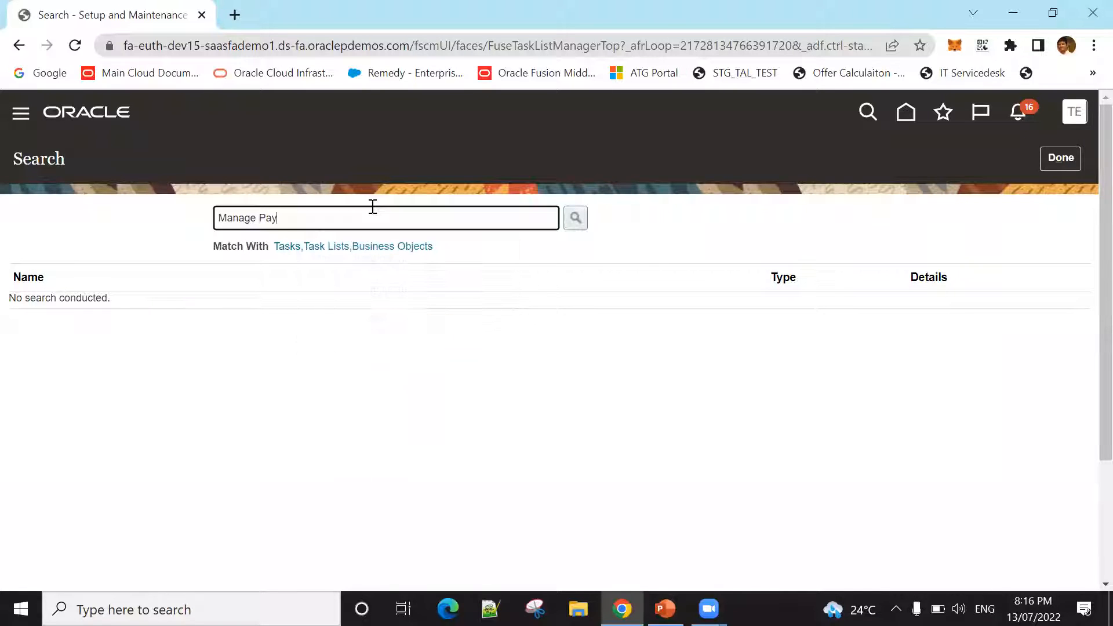
text(roll)
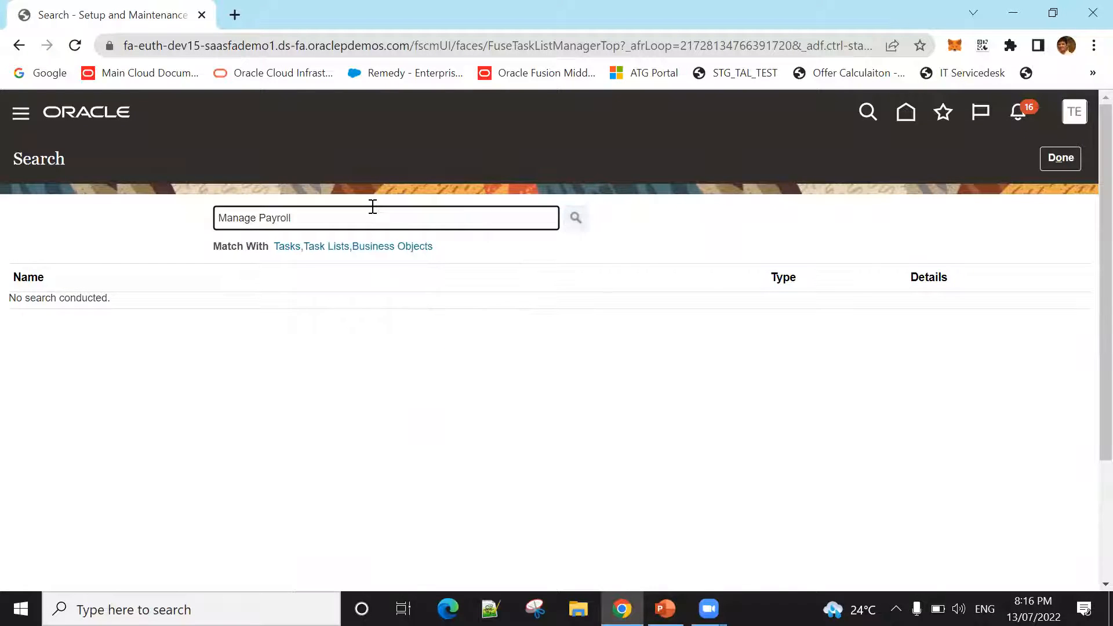
key(Return)
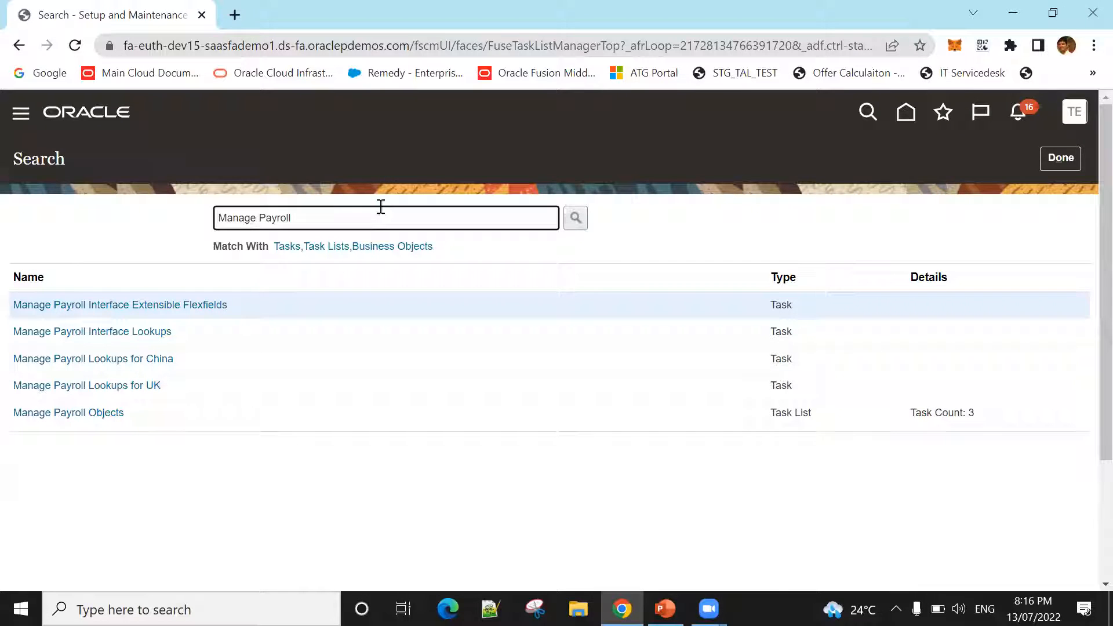
text(Business)
key(Return)
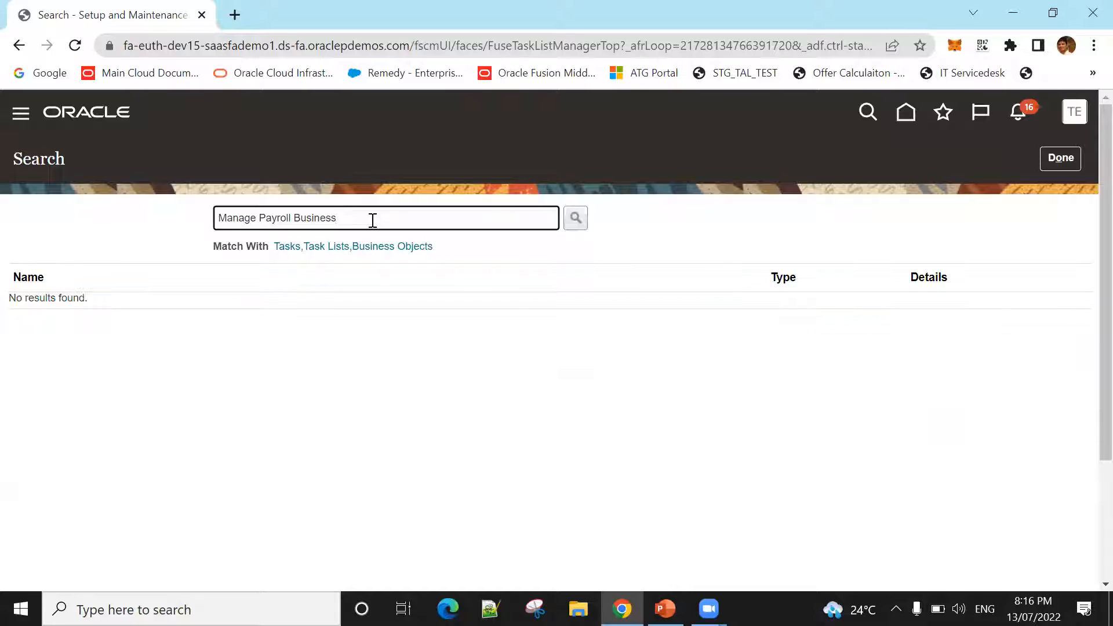
Step: Search setup tasks for "Payroll Business" and open the Define Payroll Business Definitions task list
key(Home)
key(Delete)
key(Delete)
key(Delete)
key(Delete)
key(Delete)
key(Delete)
key(Delete)
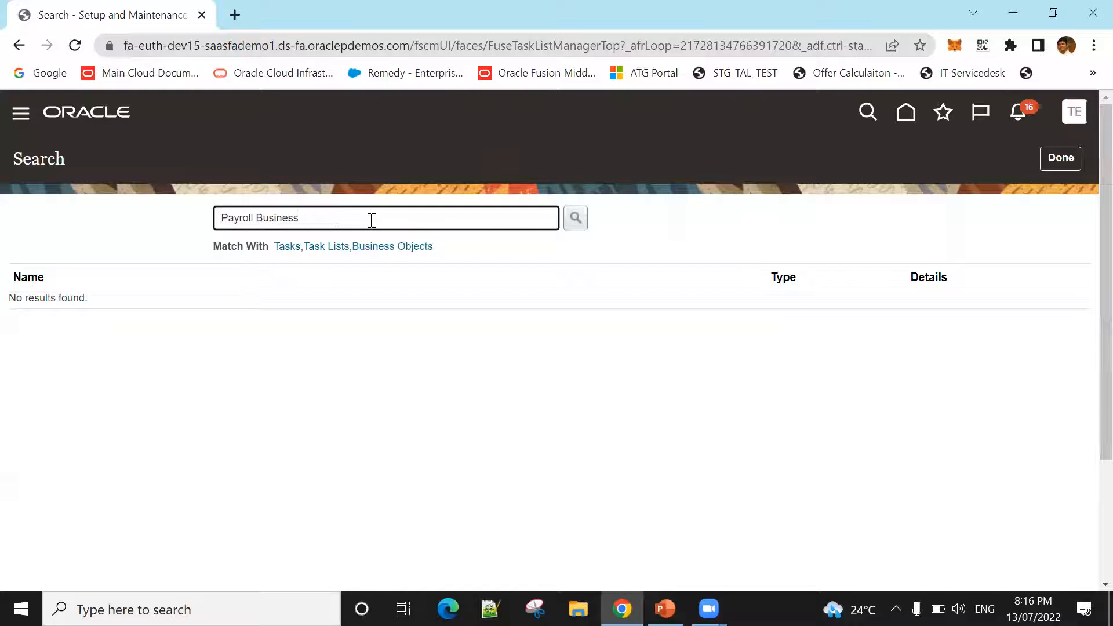
key(Return)
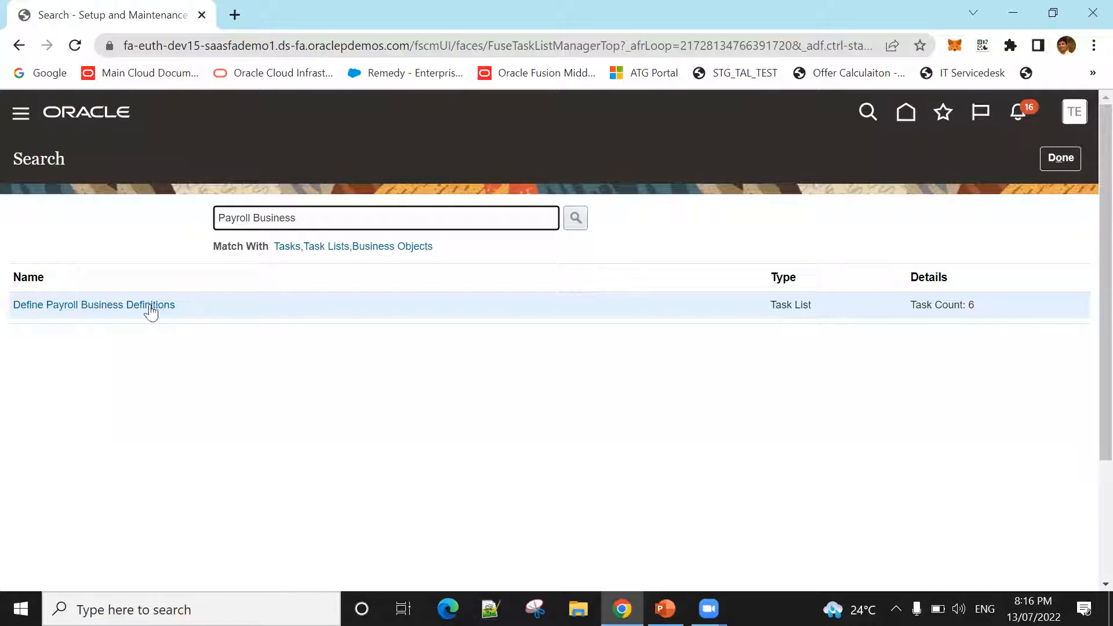
click(99, 308)
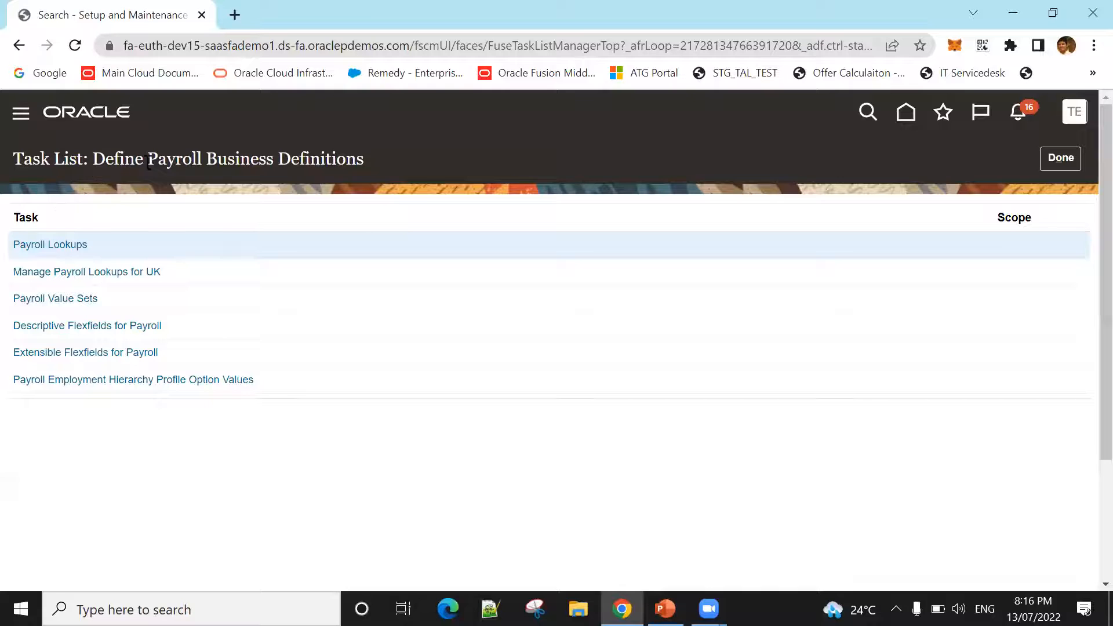
Step: Open the Payroll Lookups task, review the PAY_ELE_ENTRY_REASON lookup type and its lookup codes, and cancel back to the task list
click(47, 244)
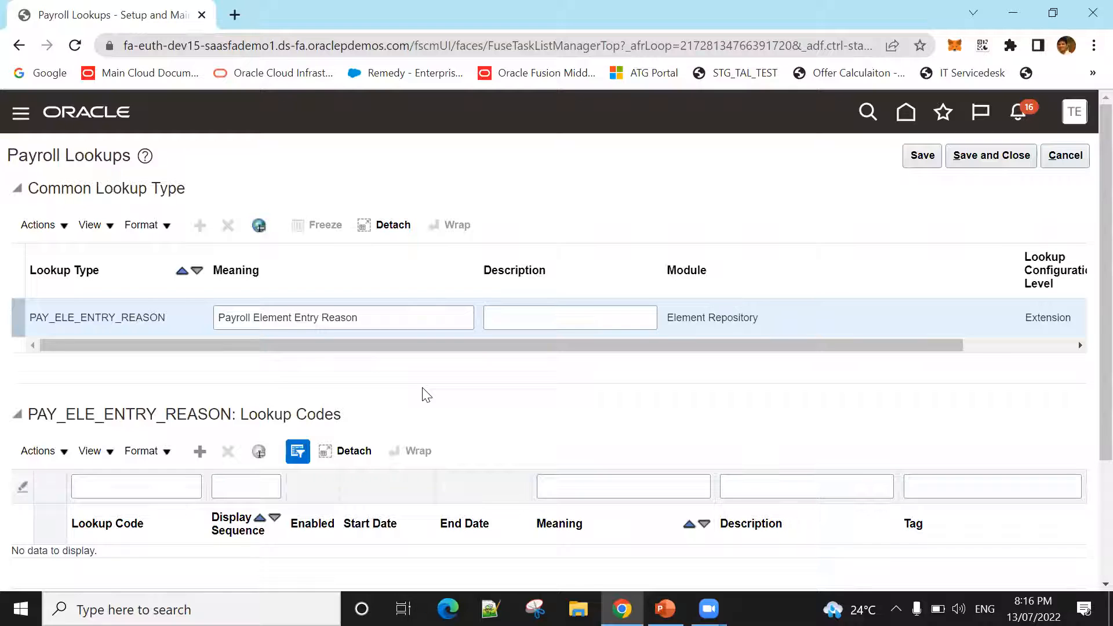
click(293, 317)
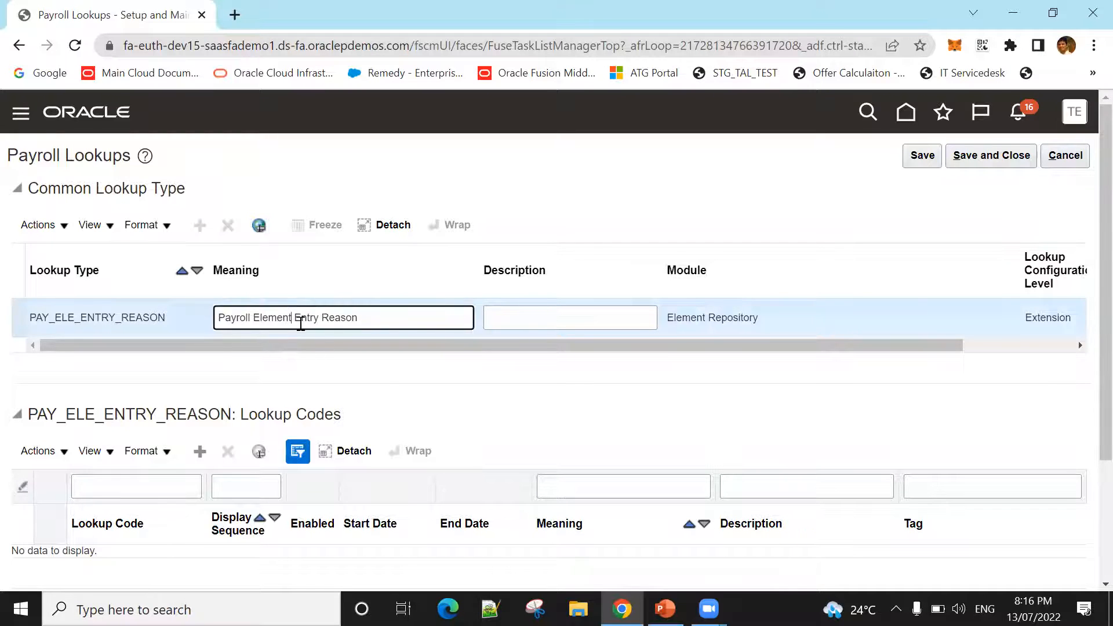
scroll(300, 323, down, 3)
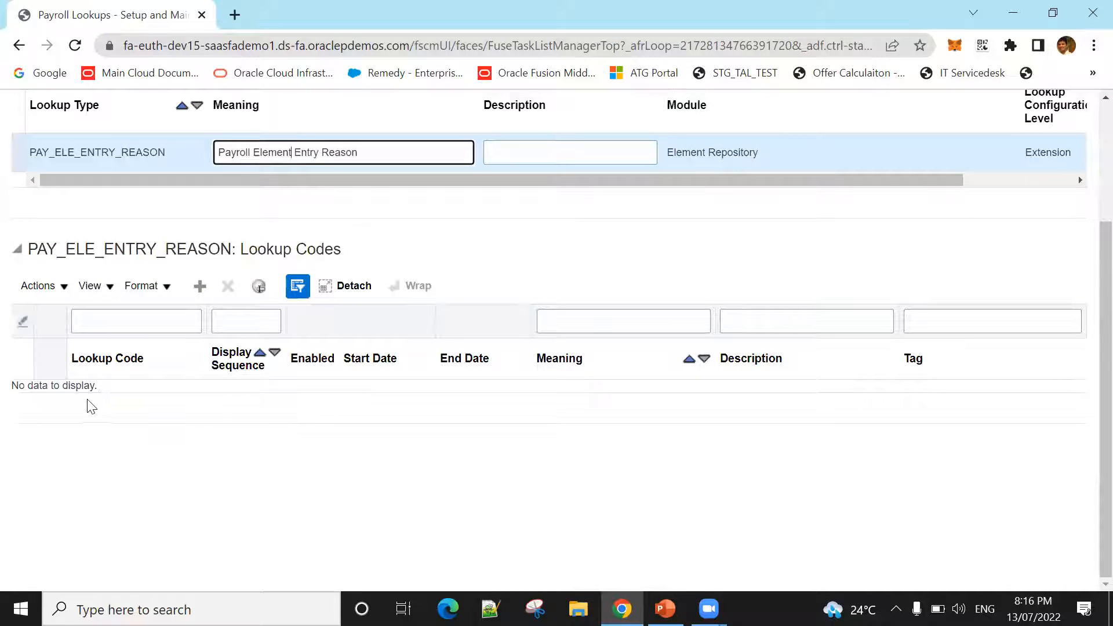
scroll(199, 423, up, 3)
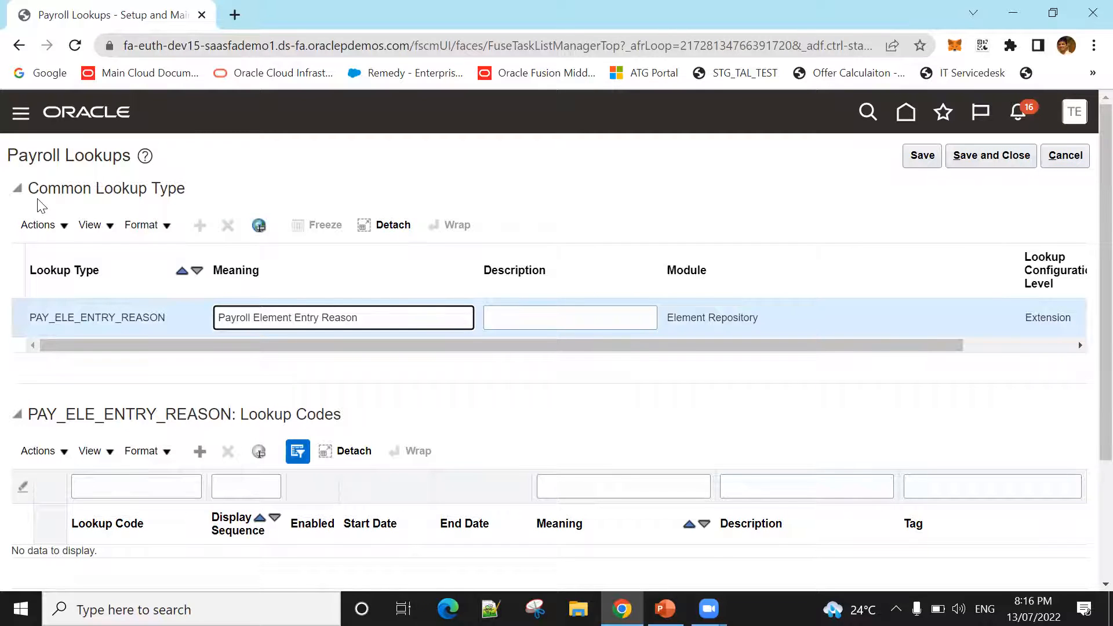
click(1084, 158)
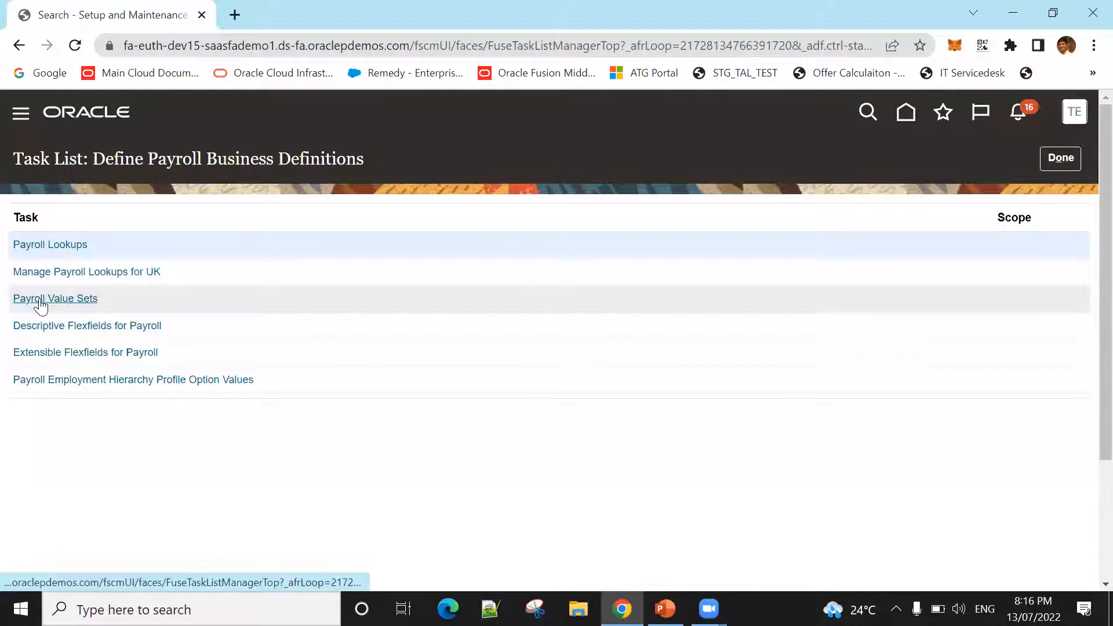
Step: View the Payroll Value Sets page and the Descriptive Flexfields for Payroll list, returning to the task list from each
click(40, 299)
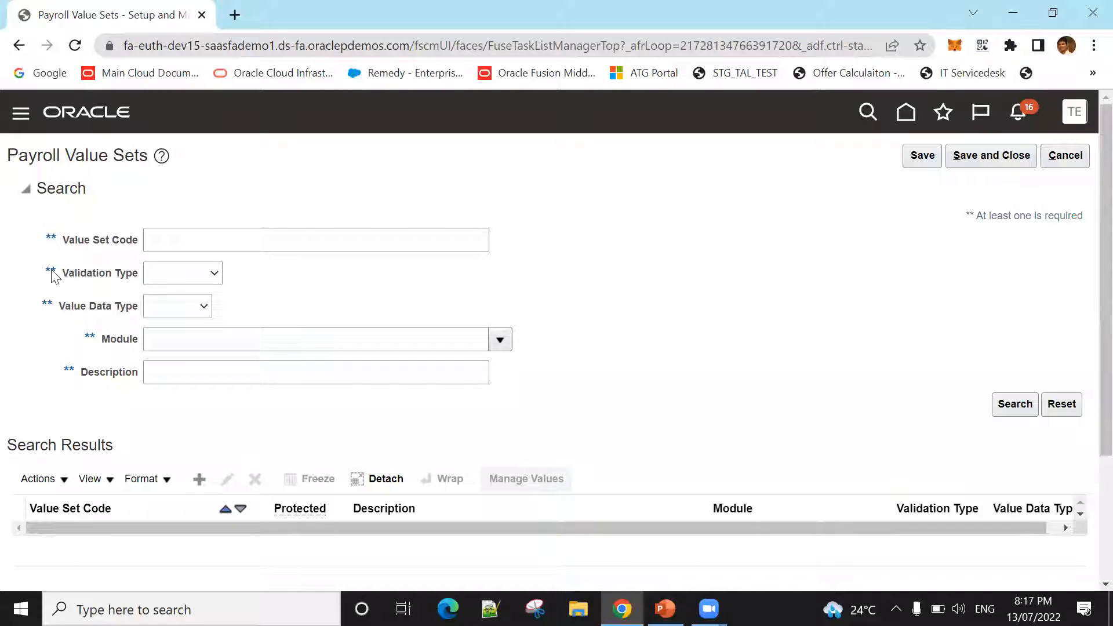
click(1065, 155)
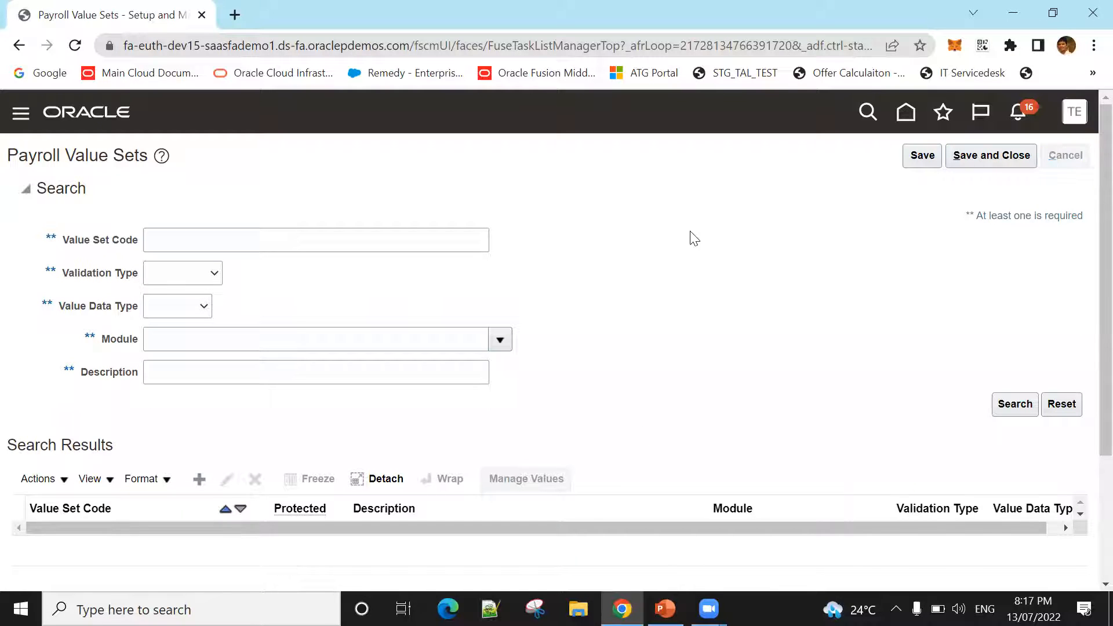
click(117, 326)
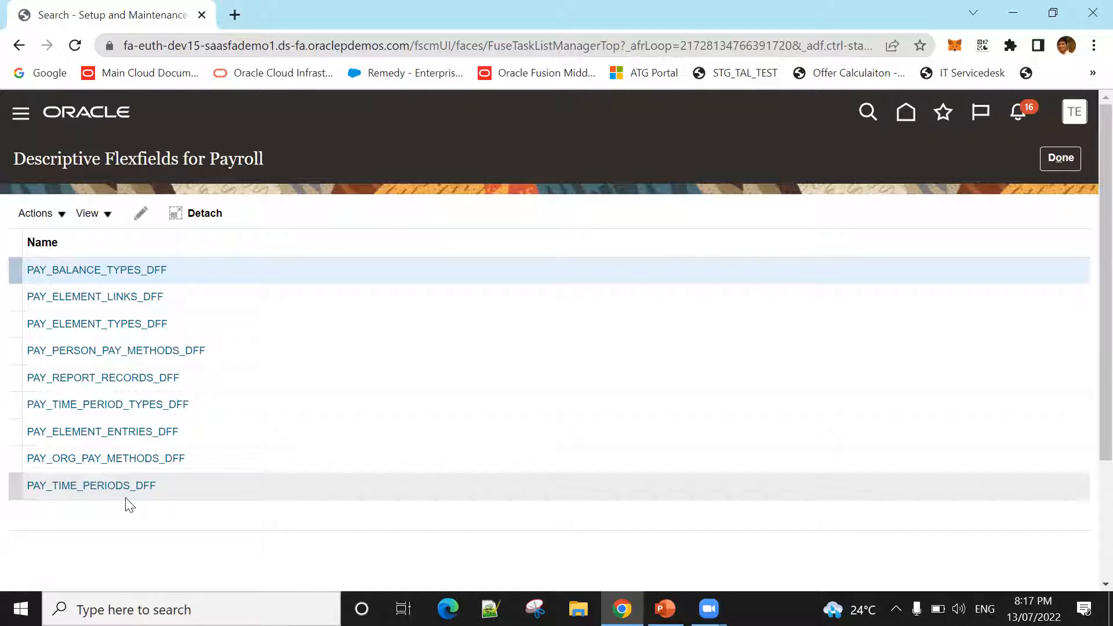
click(1053, 158)
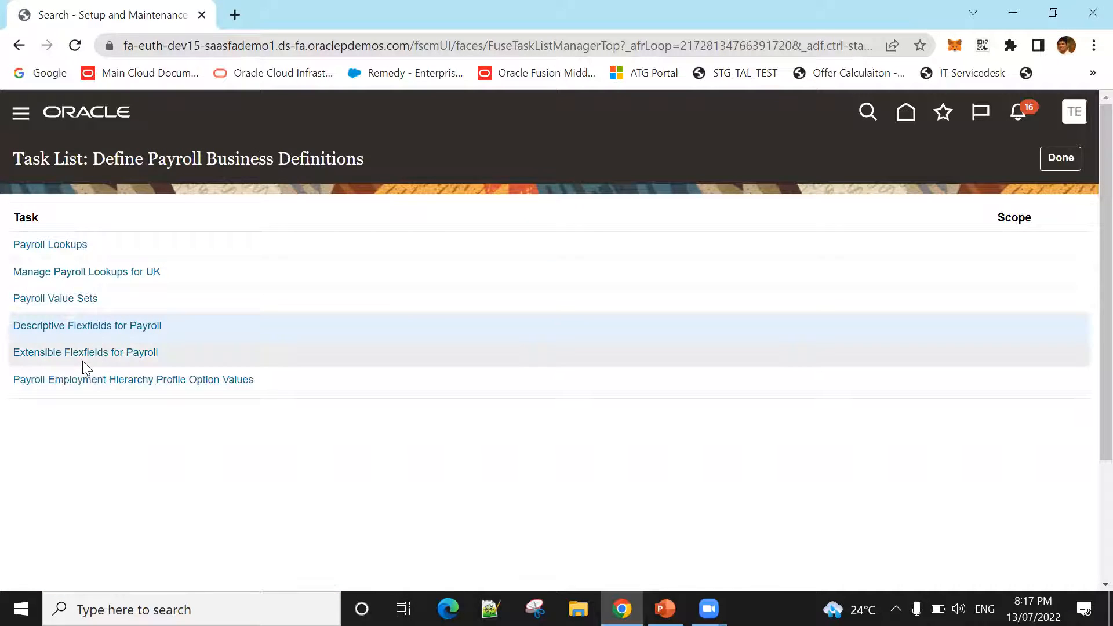
Step: Open Extensible Flexfields for Payroll, examine the Element Information EFF name and flexfield code, and return to the task list
click(83, 353)
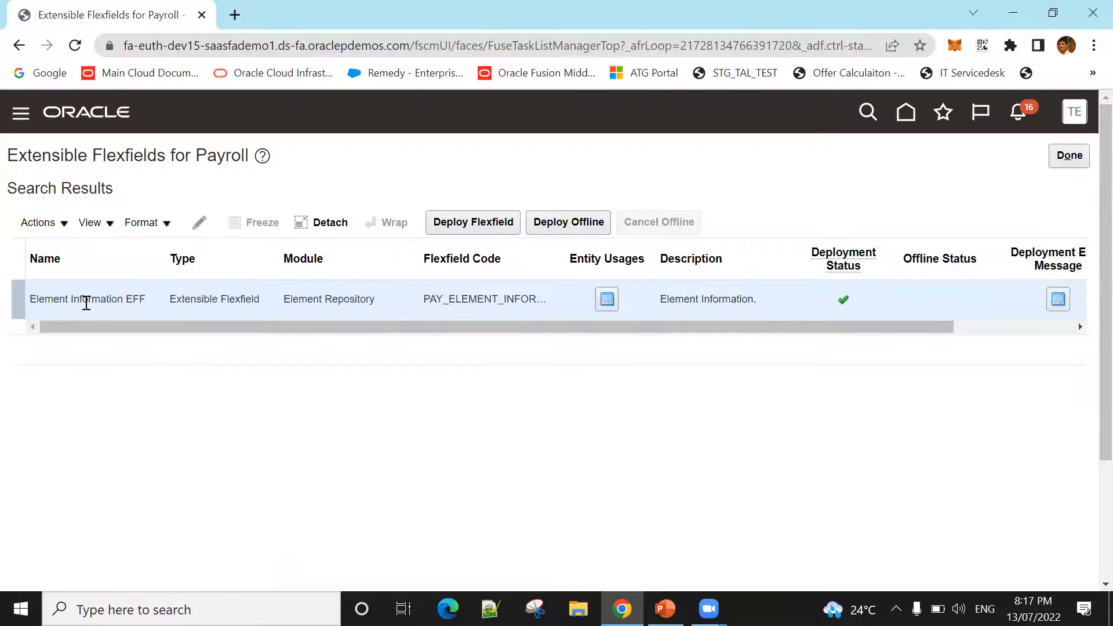
triple_click(87, 299)
double_click(453, 298)
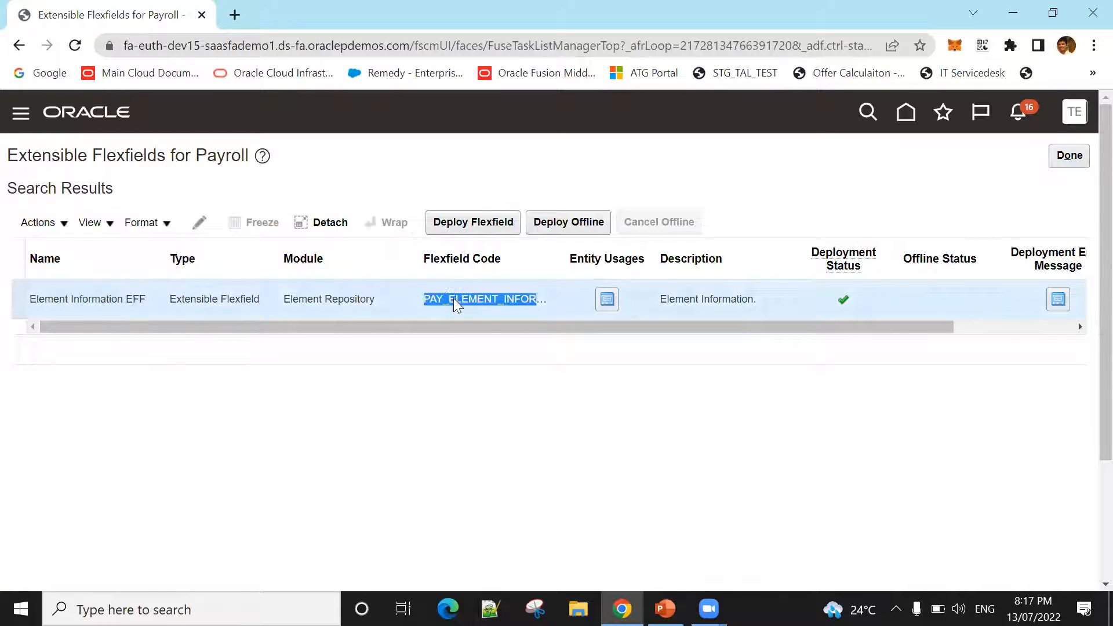
drag(55, 298, 149, 295)
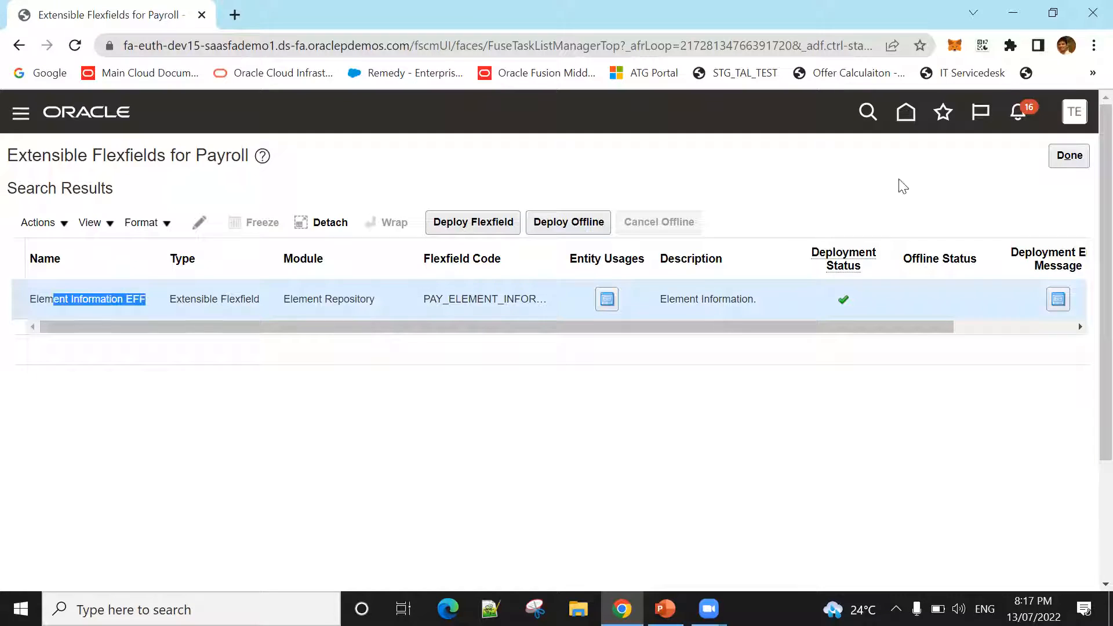
click(1050, 159)
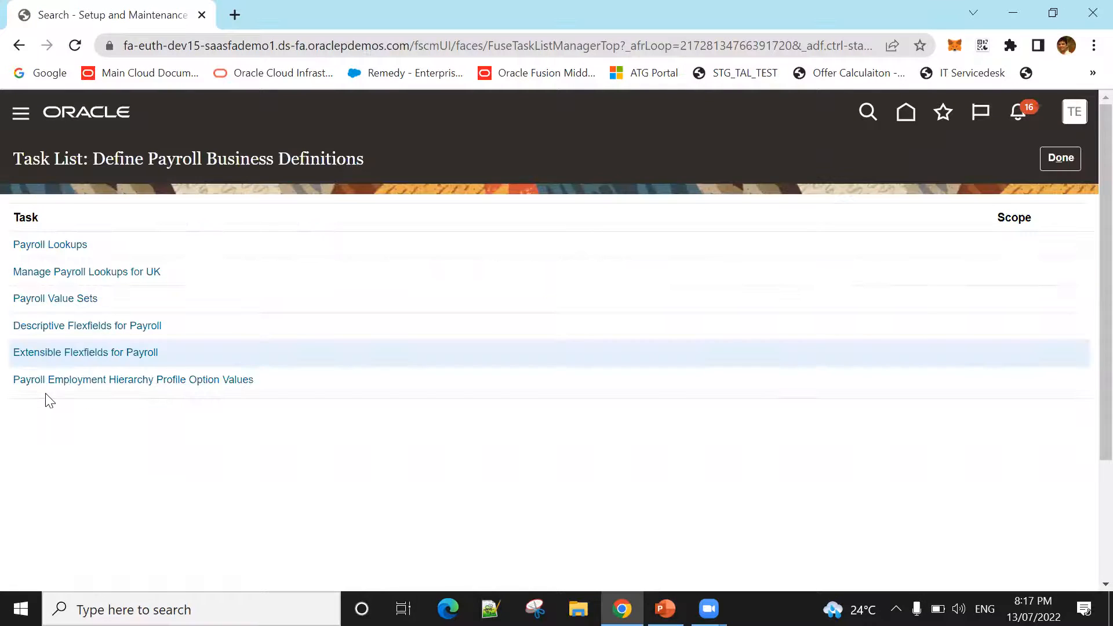
Step: View the Payroll Employment Hierarchy Profile Option Values page, highlighting its title, and return to the task list
click(97, 381)
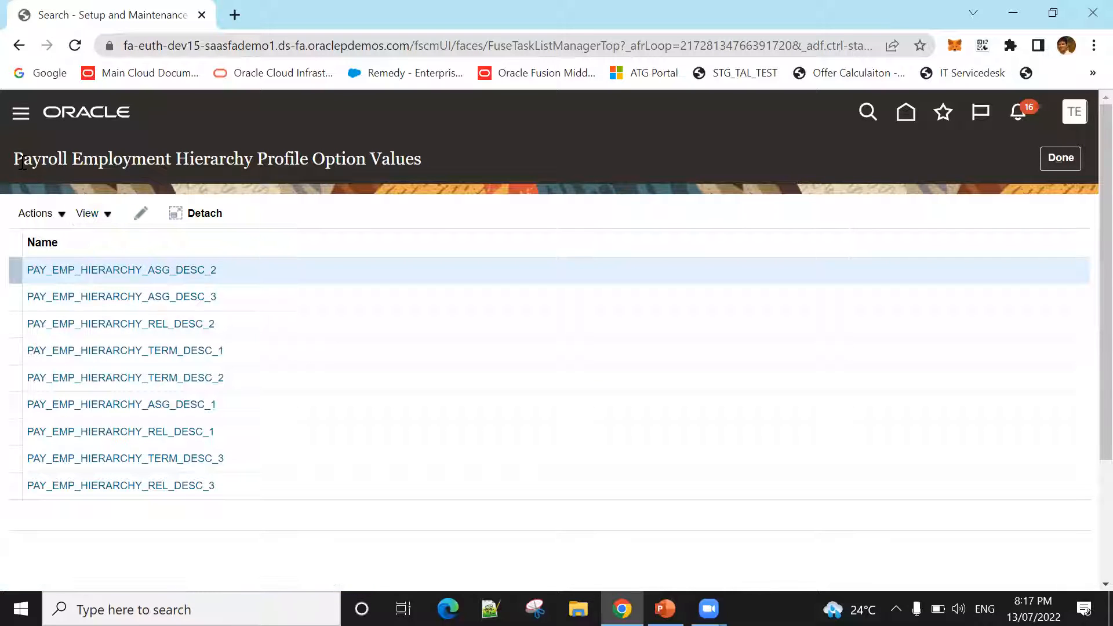
drag(22, 160, 531, 129)
click(326, 180)
drag(257, 161, 421, 164)
click(1058, 158)
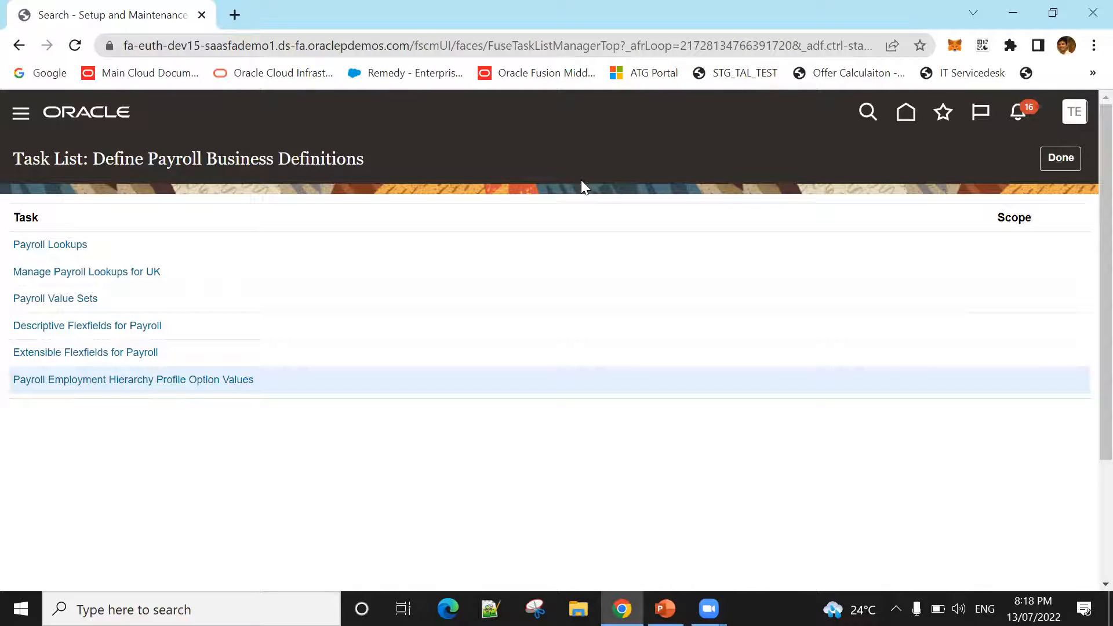
Step: Highlight the Define Payroll Business Definitions title above the list of tasks
drag(98, 165, 362, 165)
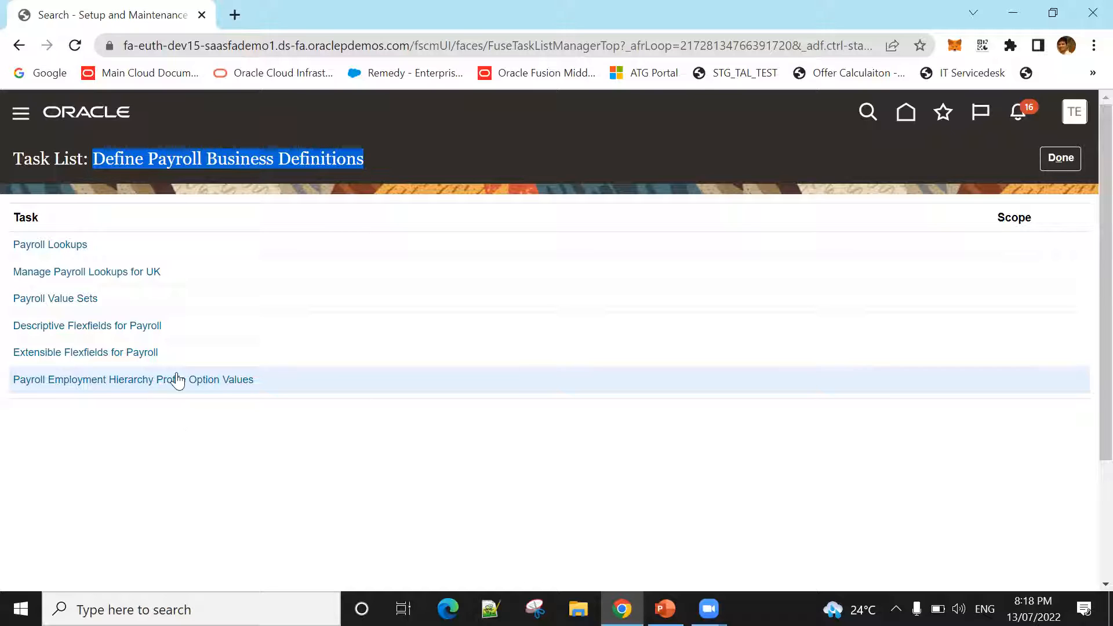
click(158, 160)
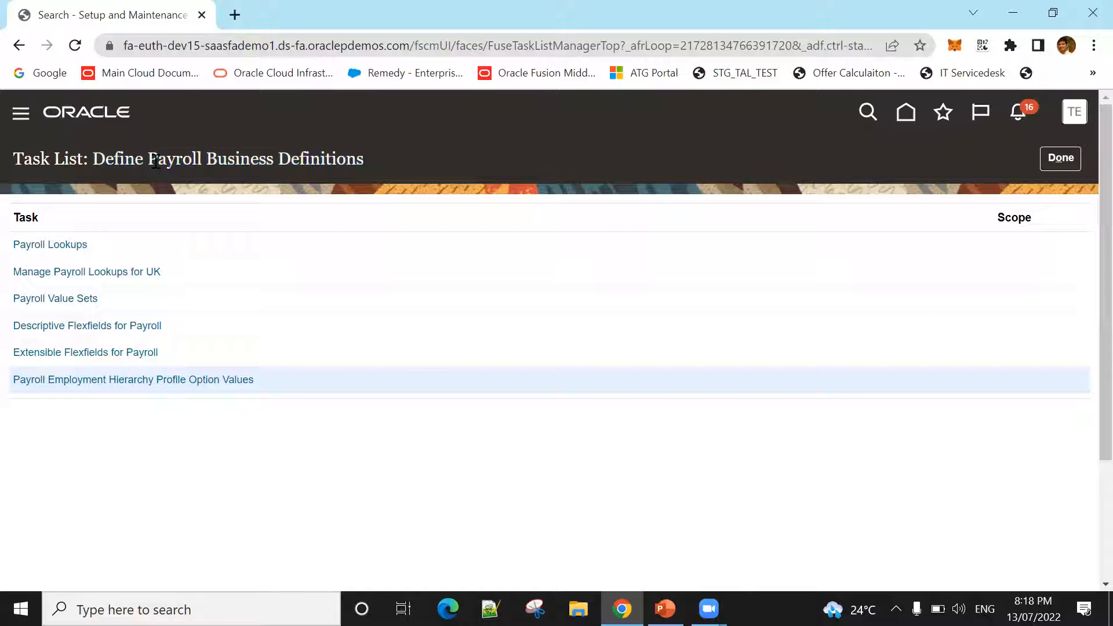
drag(156, 161, 370, 167)
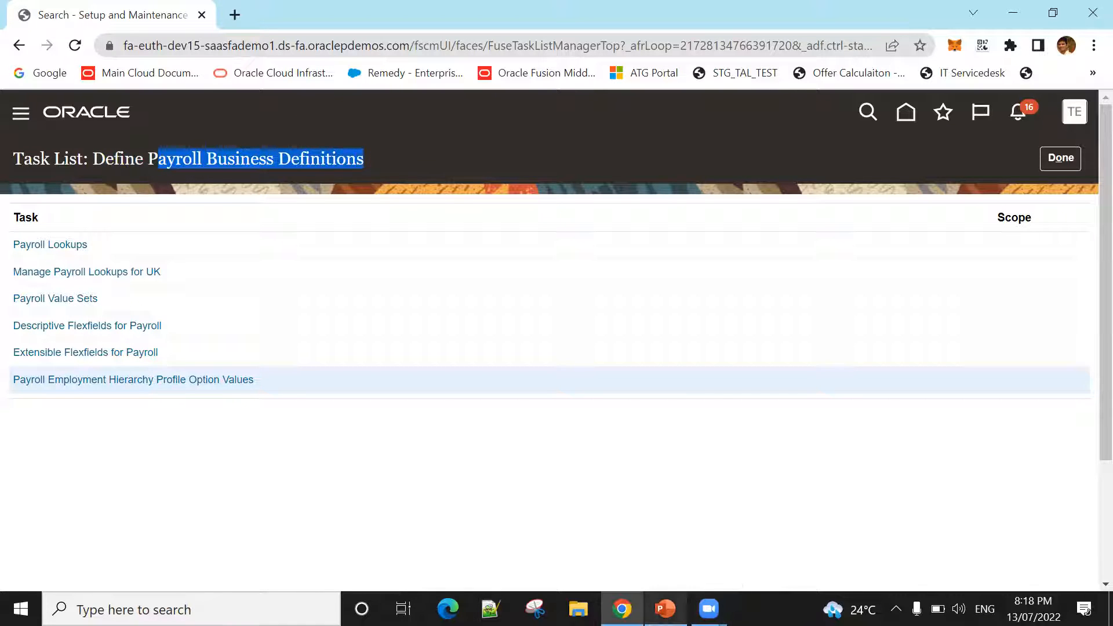
Step: Switch to the PowerPoint presentation, select the Payroll Definitions concept slide (slide 7) and start the slide show from it
click(665, 608)
click(91, 487)
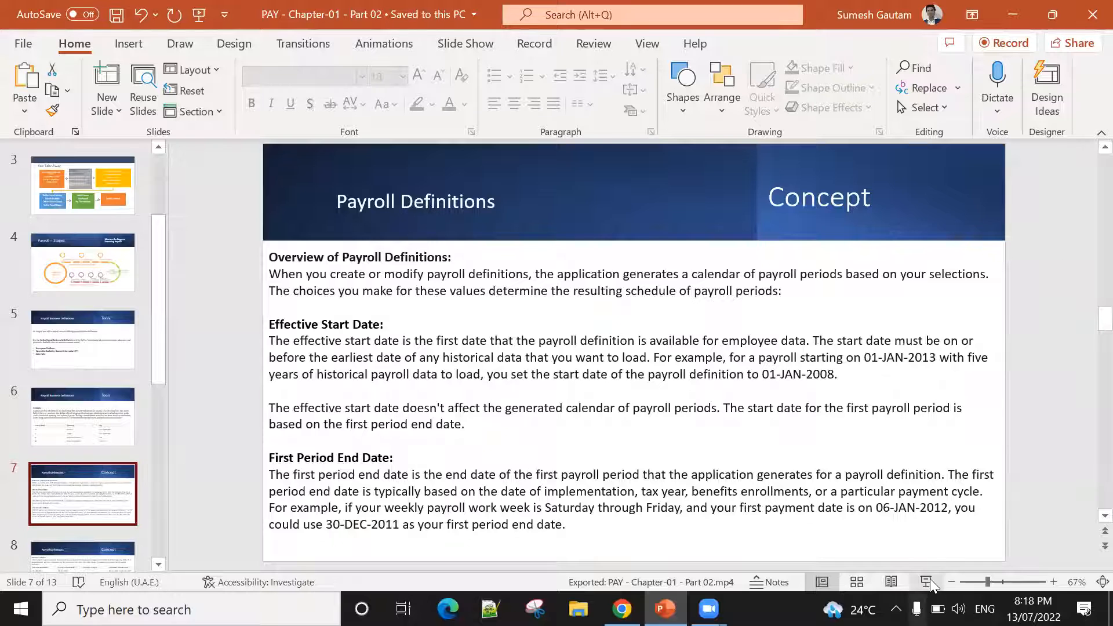
key(shift+F5)
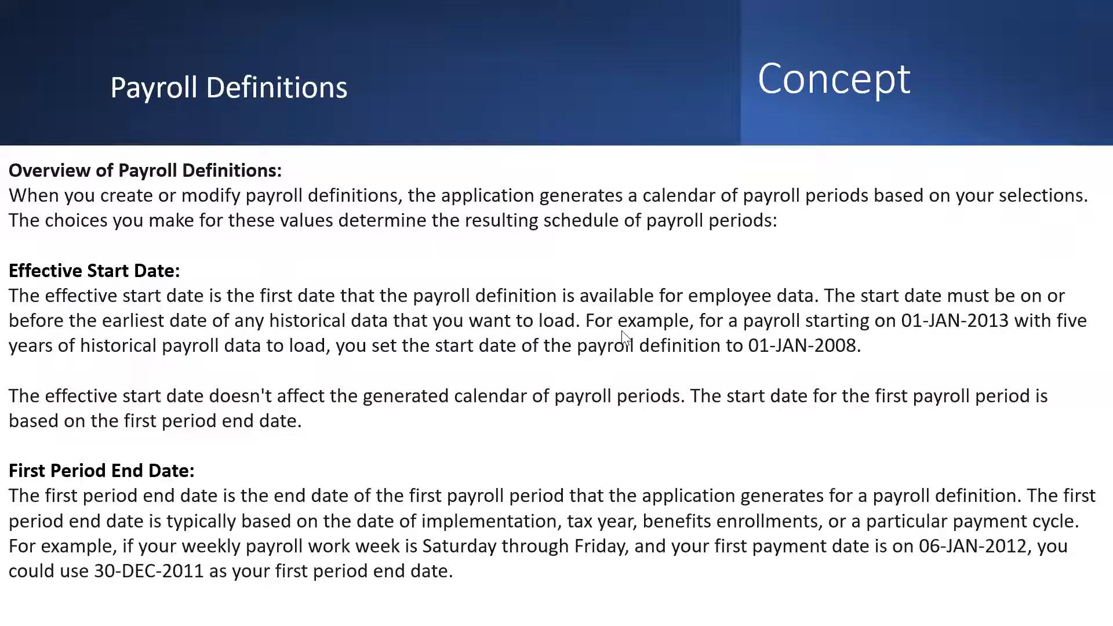
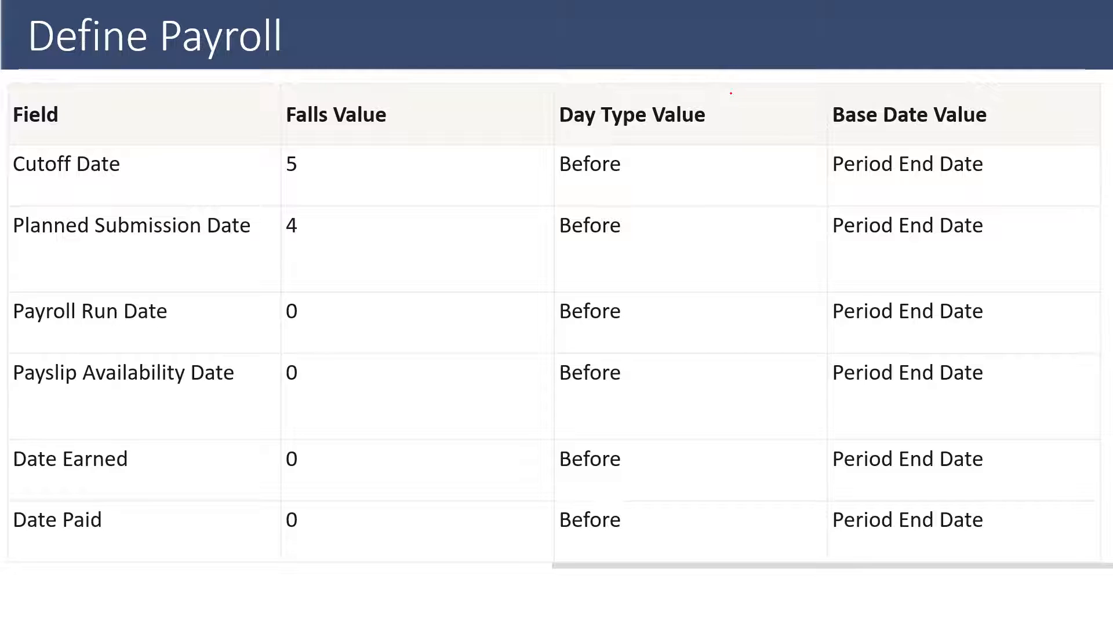
Step: End the slide show, discarding the ink annotations, and change the First Period End Date on slide 12 to 31/07/2022
key(Escape)
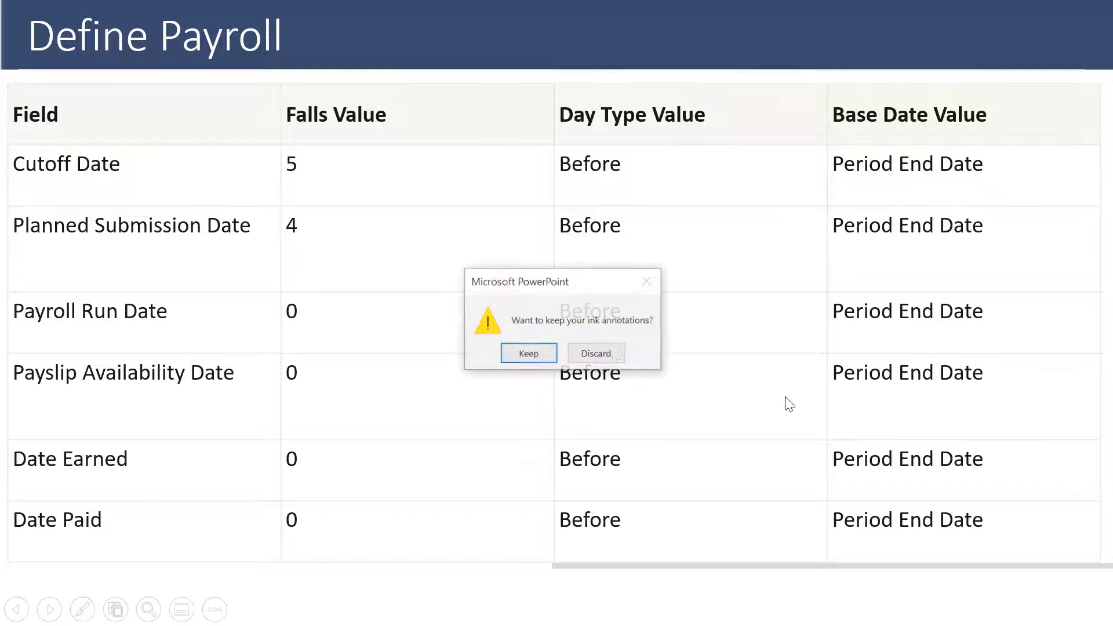
click(589, 347)
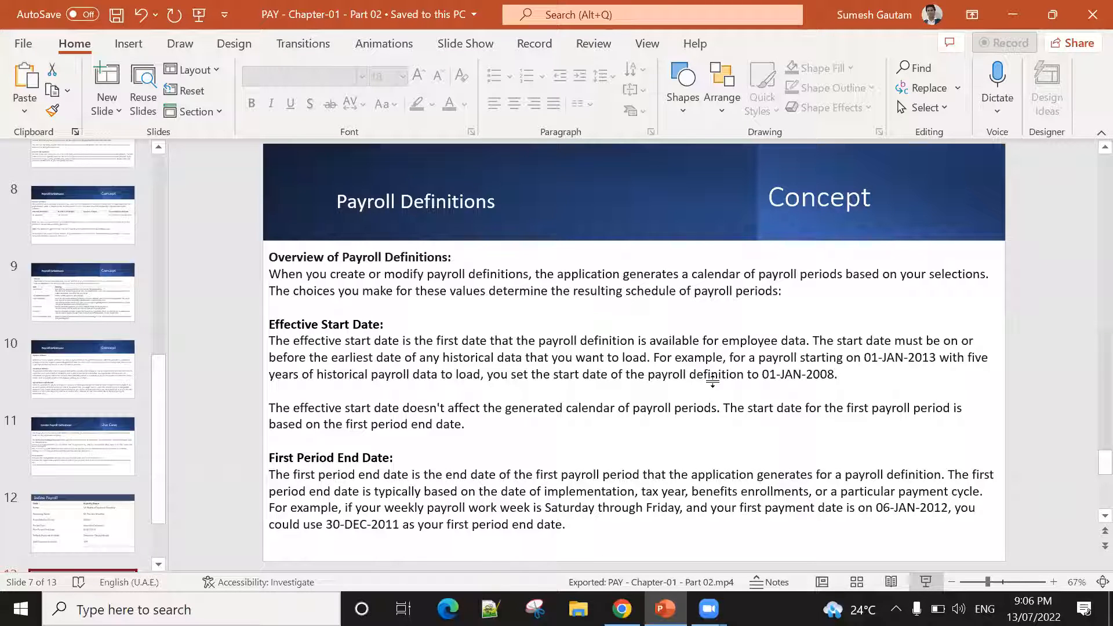
scroll(640, 411, down, 6)
scroll(644, 402, up, 1)
click(645, 402)
key(Left)
key(shift+Right)
text(3)
key(Right)
key(Right)
key(Right)
key(shift+Right)
text(7)
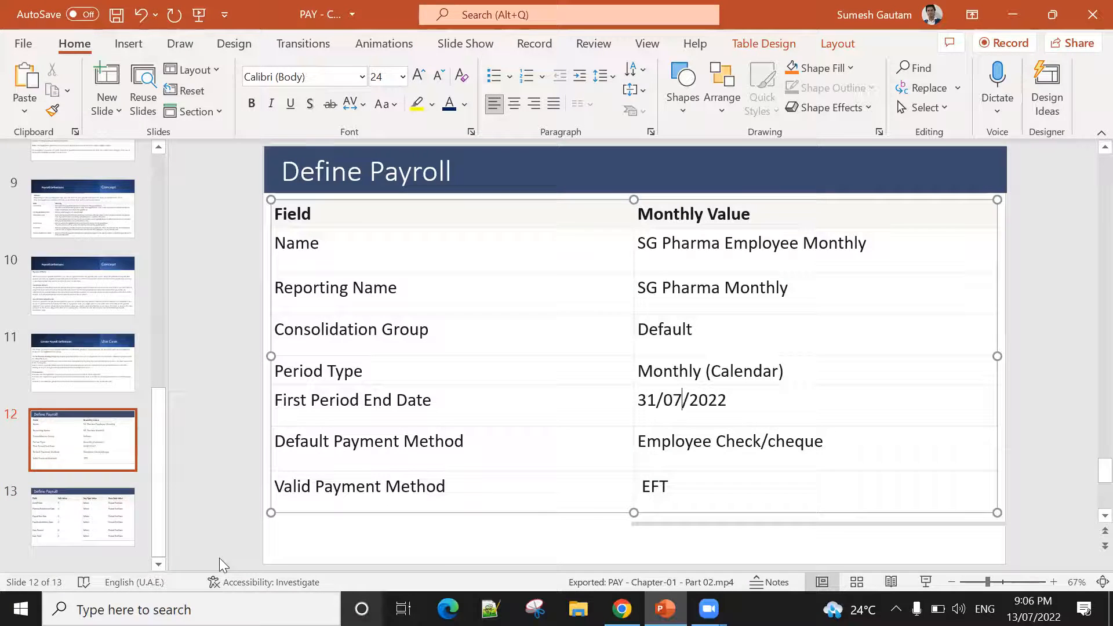
Step: Start the slide show from the payroll date offsets table on slide 13 and activate the Pen for annotating
click(118, 533)
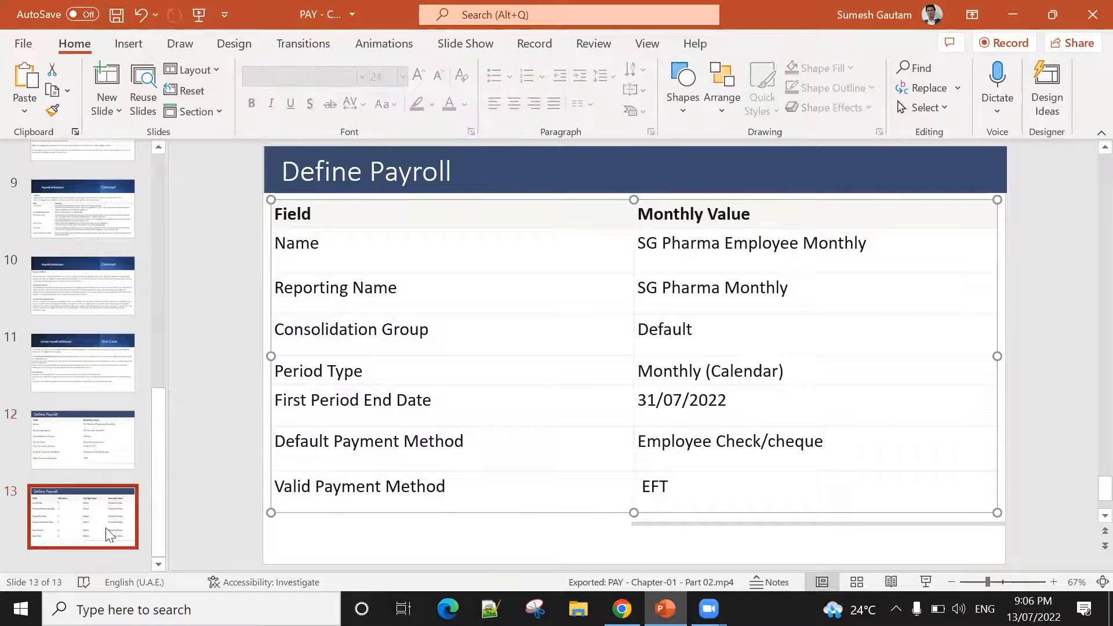
click(919, 585)
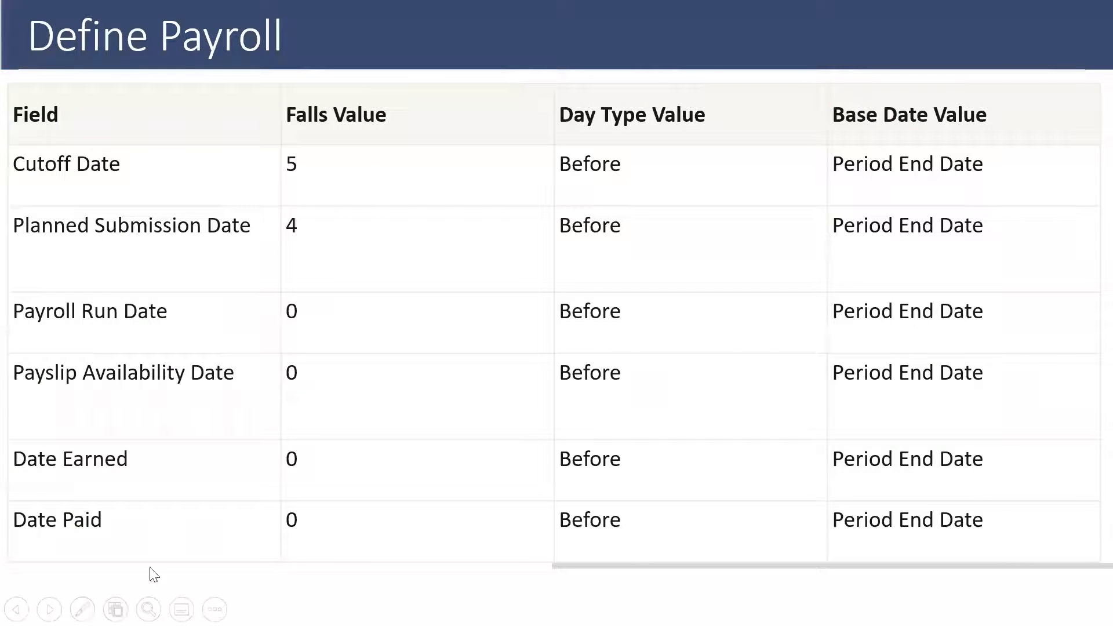
click(82, 609)
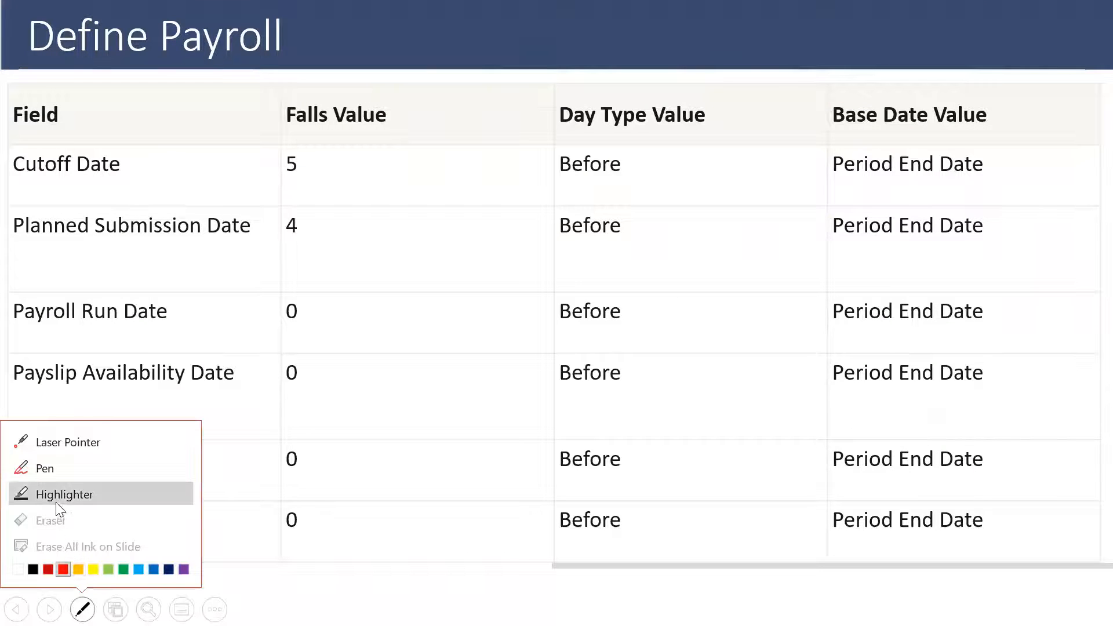
click(52, 468)
Step: Handwrite 31/07 beside the Falls Value heading and draw a small arrow after the Cutoff Date's value 5
mouse_move(423, 88)
mouse_down()
mouse_move(426, 132)
mouse_move(455, 124)
mouse_up()
drag(463, 84, 467, 165)
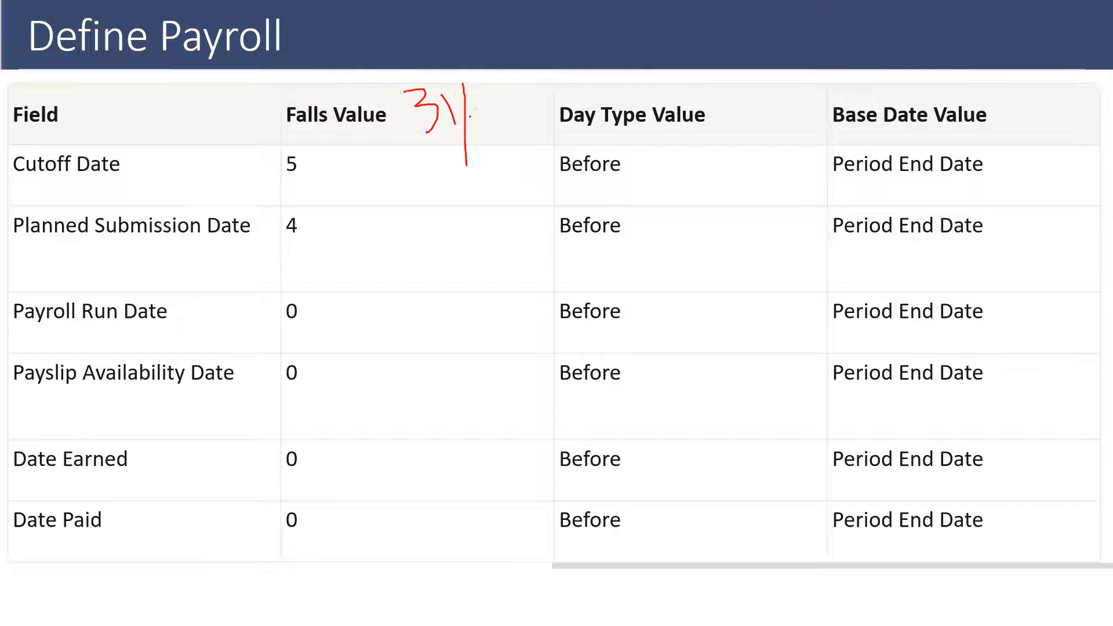
drag(483, 103, 495, 104)
mouse_move(500, 90)
mouse_down()
mouse_move(520, 86)
mouse_move(512, 119)
mouse_up()
drag(321, 187, 354, 187)
drag(353, 187, 334, 194)
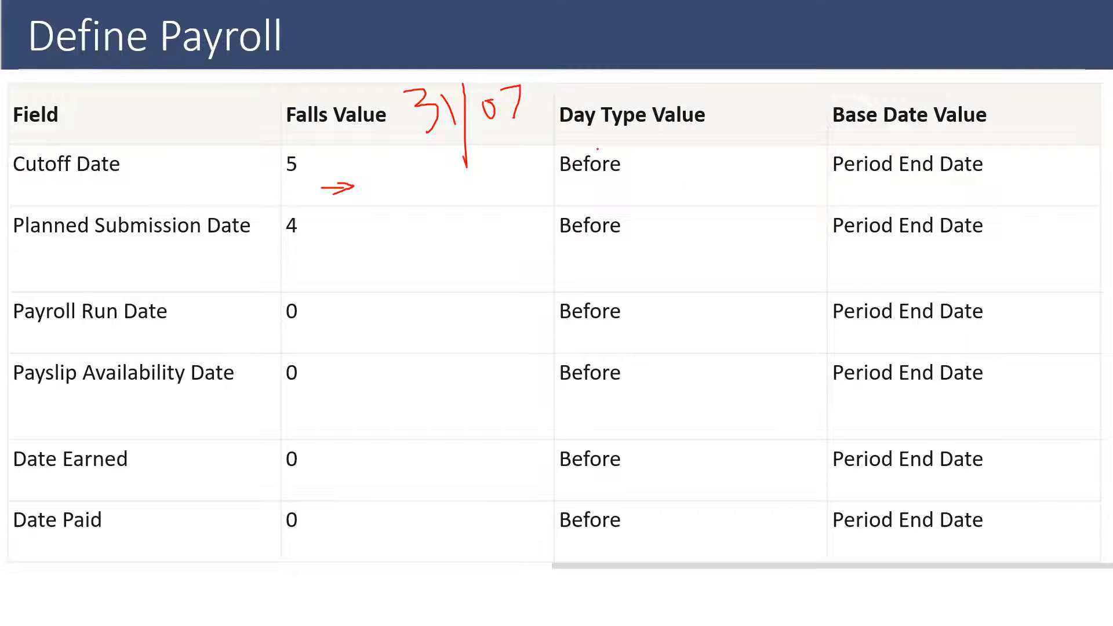
Step: Draw an arrow from 31/07 to the Cutoff Date's Period End Date and handwrite 26 in its Falls Value cell
mouse_move(532, 55)
mouse_down()
mouse_move(731, 101)
mouse_move(821, 155)
mouse_move(803, 163)
mouse_up()
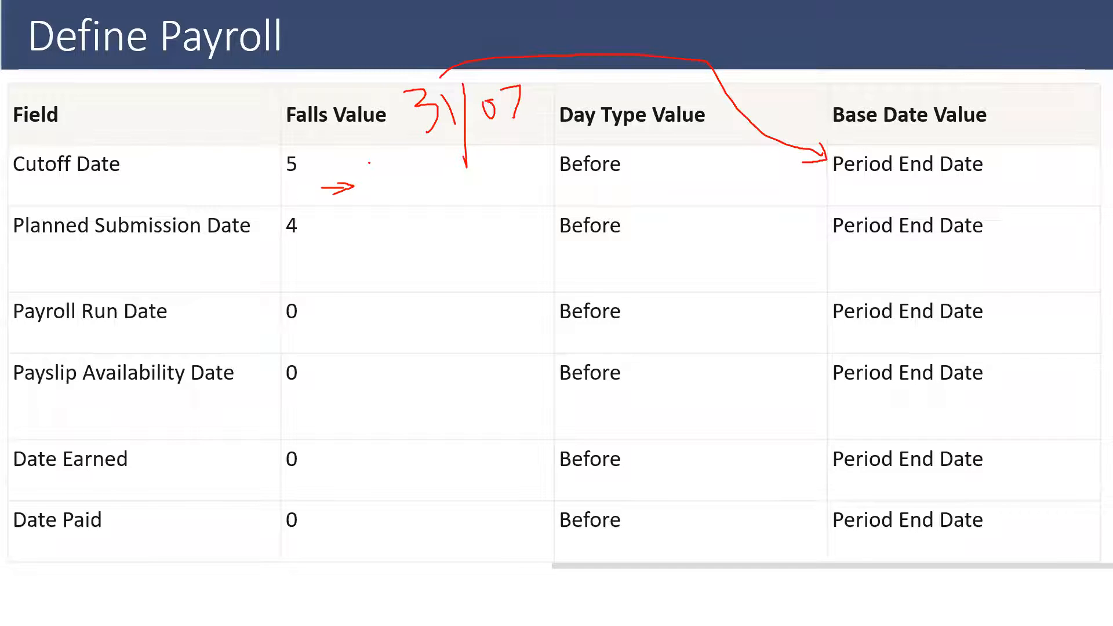
mouse_move(371, 168)
mouse_down()
mouse_move(384, 164)
mouse_move(394, 192)
mouse_up()
mouse_move(415, 162)
mouse_down()
mouse_move(403, 168)
mouse_move(422, 186)
mouse_move(405, 180)
mouse_move(443, 197)
mouse_up()
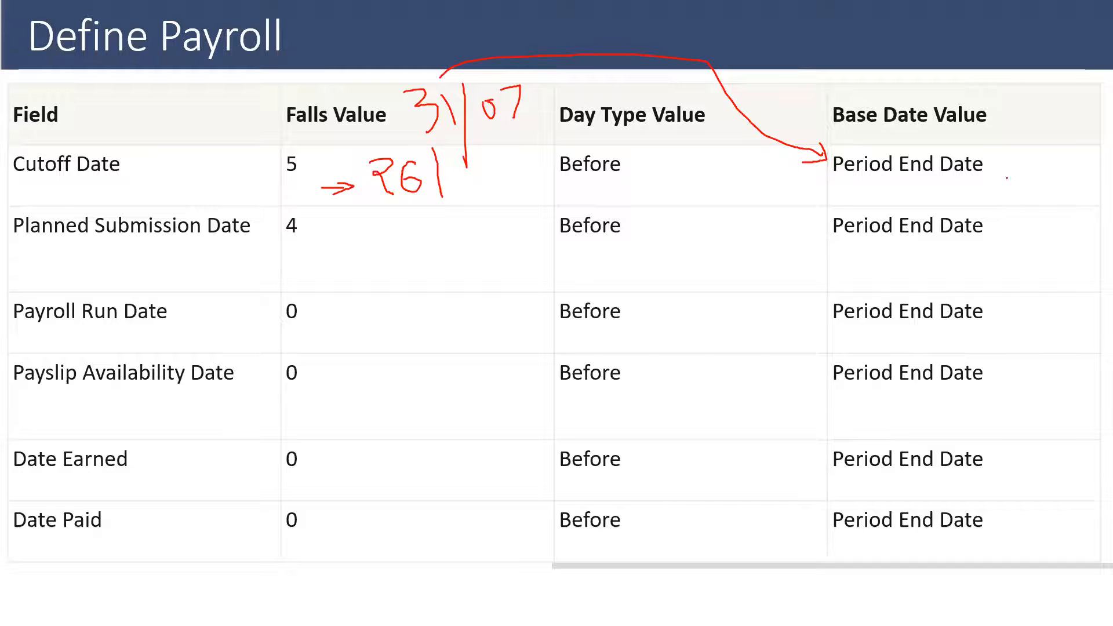
Step: Underline the Cutoff Date's Period End Date, handwrite and underline 30/09 beside it, and write 25 in the Falls Value cell
mouse_move(833, 184)
mouse_down()
mouse_move(975, 183)
mouse_move(1053, 152)
mouse_move(1057, 187)
mouse_move(1069, 157)
mouse_move(1079, 184)
mouse_up()
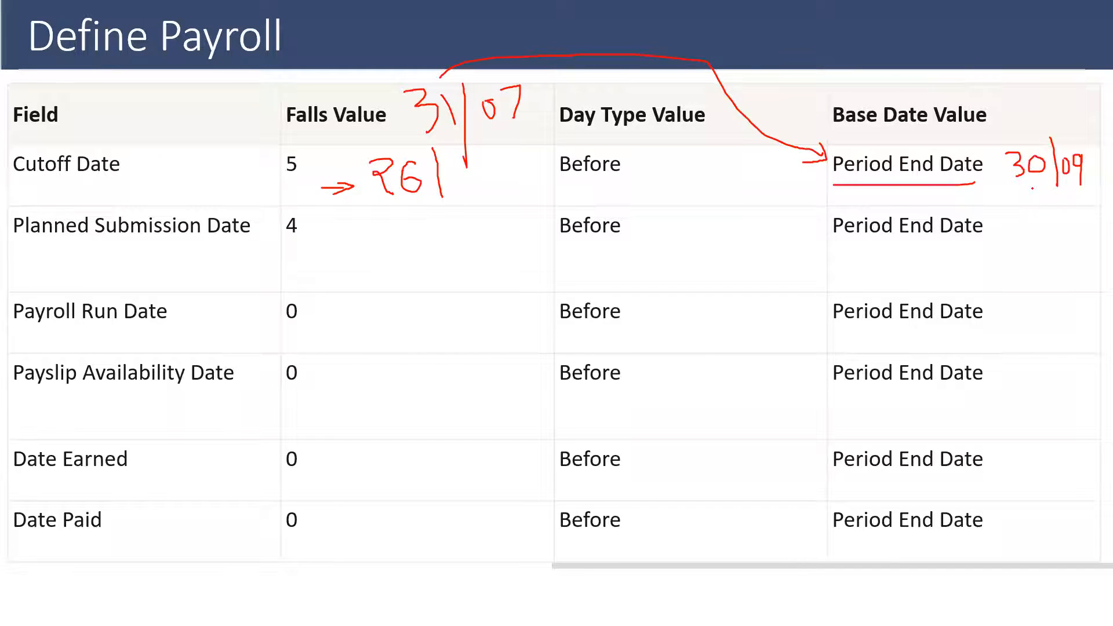
drag(1010, 180, 1083, 181)
mouse_move(482, 186)
mouse_down()
mouse_move(483, 200)
mouse_move(499, 190)
mouse_move(497, 198)
mouse_up()
Step: Underline the Planned Submission Date's Period End Date and handwrite 27 and 26 in its Falls Value cell
drag(836, 247, 988, 242)
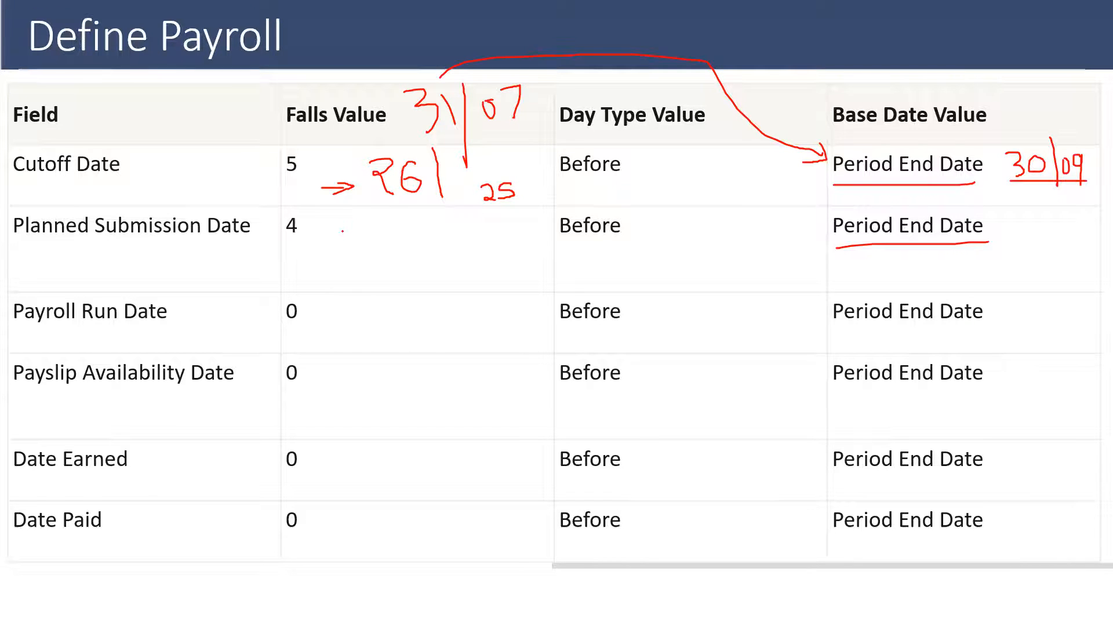
mouse_move(343, 230)
mouse_down()
mouse_move(369, 228)
mouse_move(359, 239)
mouse_up()
mouse_move(354, 238)
mouse_down()
mouse_move(367, 255)
mouse_move(390, 226)
mouse_move(398, 253)
mouse_up()
drag(447, 217, 444, 268)
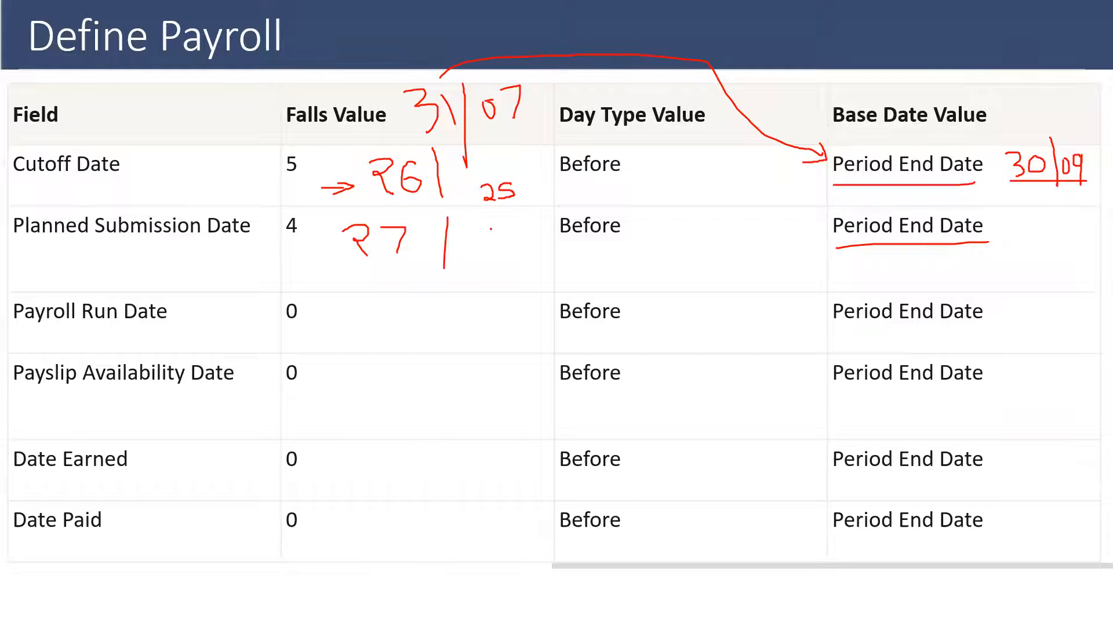
drag(481, 230, 505, 250)
Step: Mark the Payroll Run Date label, its 0 and its Period End Date, and emphasize the Base Date Value column with an arrow and underline
mouse_move(819, 329)
mouse_down()
mouse_move(1040, 316)
mouse_move(829, 300)
mouse_move(794, 309)
mouse_up()
mouse_move(8, 334)
mouse_down()
mouse_move(308, 330)
mouse_move(318, 299)
mouse_move(287, 297)
mouse_move(290, 326)
mouse_up()
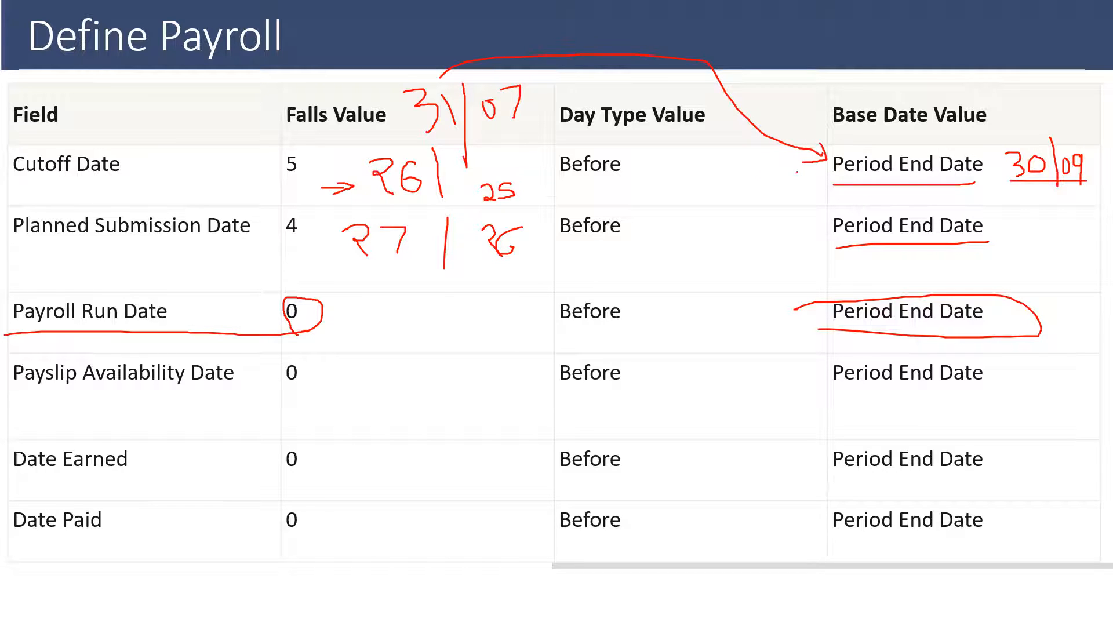
mouse_move(793, 169)
mouse_down()
mouse_move(675, 173)
mouse_move(696, 185)
mouse_up()
drag(822, 137, 981, 134)
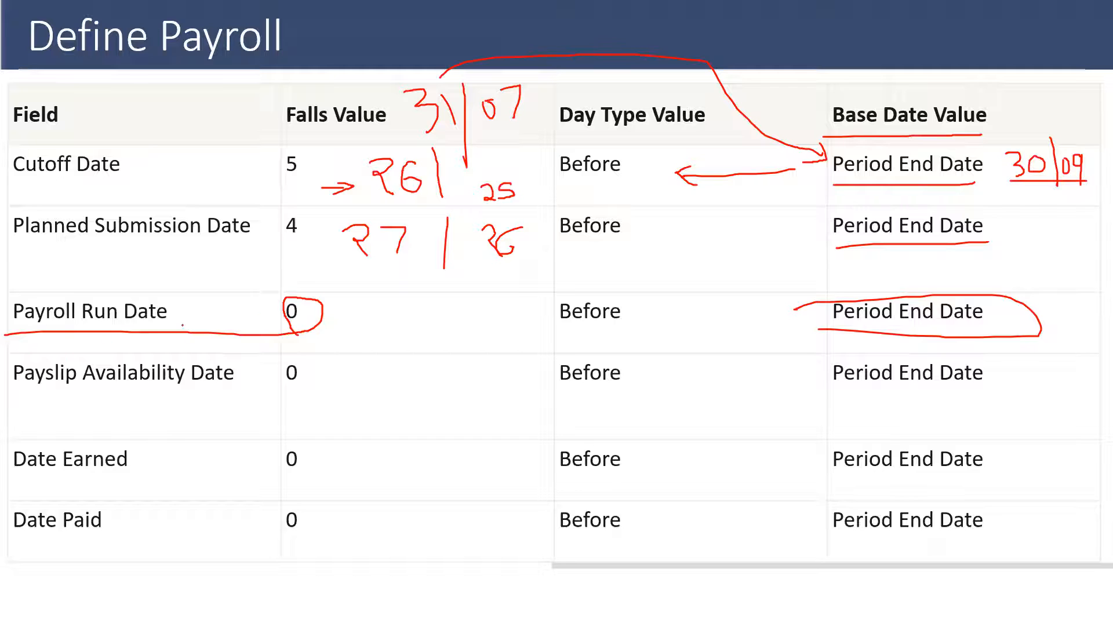
Step: Handwrite 31 in the Falls Value cells of Payroll Run Date, Payslip Availability Date, Date Earned and Date Paid
drag(336, 305, 339, 343)
drag(370, 308, 345, 420)
drag(389, 372, 390, 398)
mouse_move(342, 457)
mouse_down()
mouse_move(373, 490)
mouse_move(351, 500)
mouse_up()
mouse_move(396, 458)
mouse_down()
mouse_move(398, 482)
mouse_move(365, 527)
mouse_move(367, 562)
mouse_up()
drag(399, 513, 405, 547)
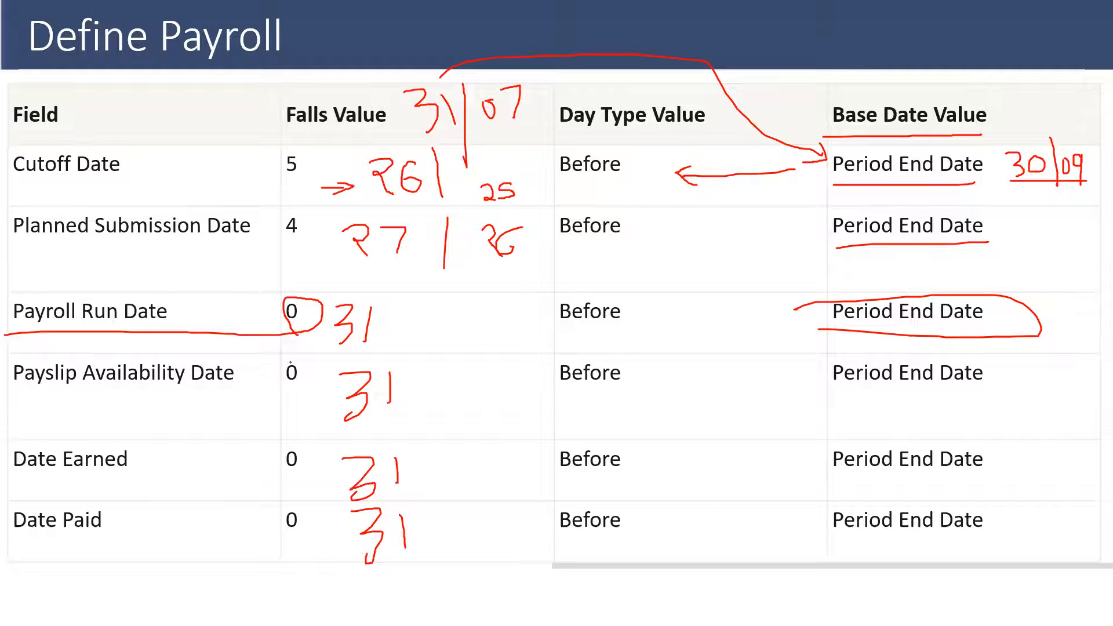
Step: Strike through the zeros of Payroll Run Date and Payslip Availability Date and handwrite a second day number beside each 31
drag(299, 363, 271, 377)
drag(307, 309, 262, 320)
mouse_move(418, 303)
mouse_down()
mouse_move(436, 331)
mouse_move(396, 342)
mouse_up()
click(439, 383)
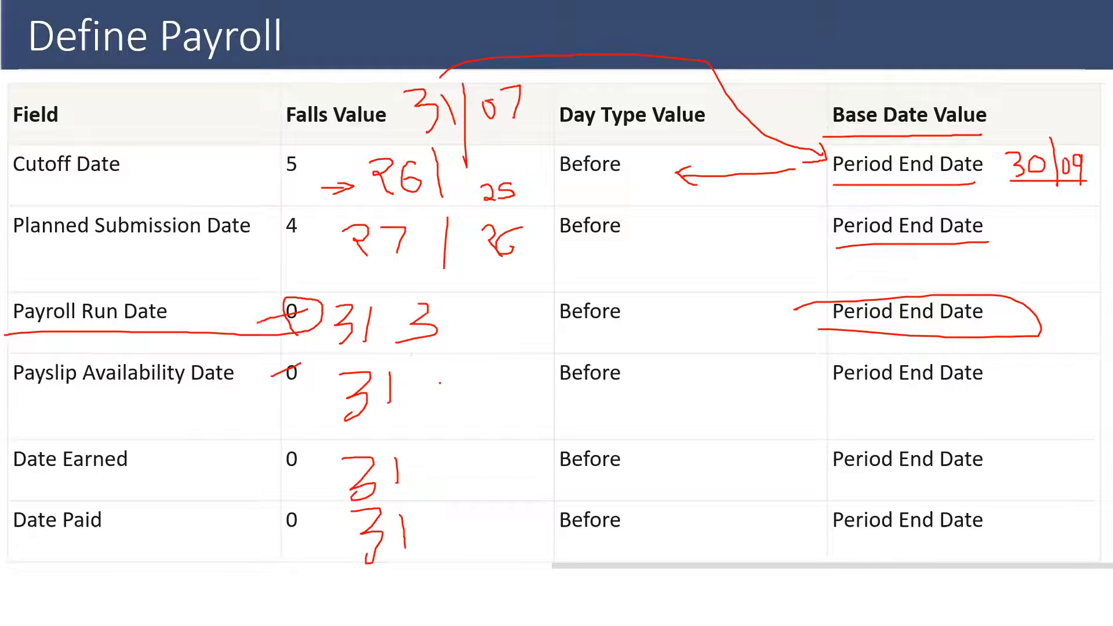
mouse_move(443, 375)
mouse_down()
mouse_move(443, 409)
mouse_move(492, 384)
mouse_move(494, 407)
mouse_up()
Step: End the slide show, keeping the ink annotations, and switch to Chrome to reload the expired Setup and Maintenance page
key(Right)
key(Right)
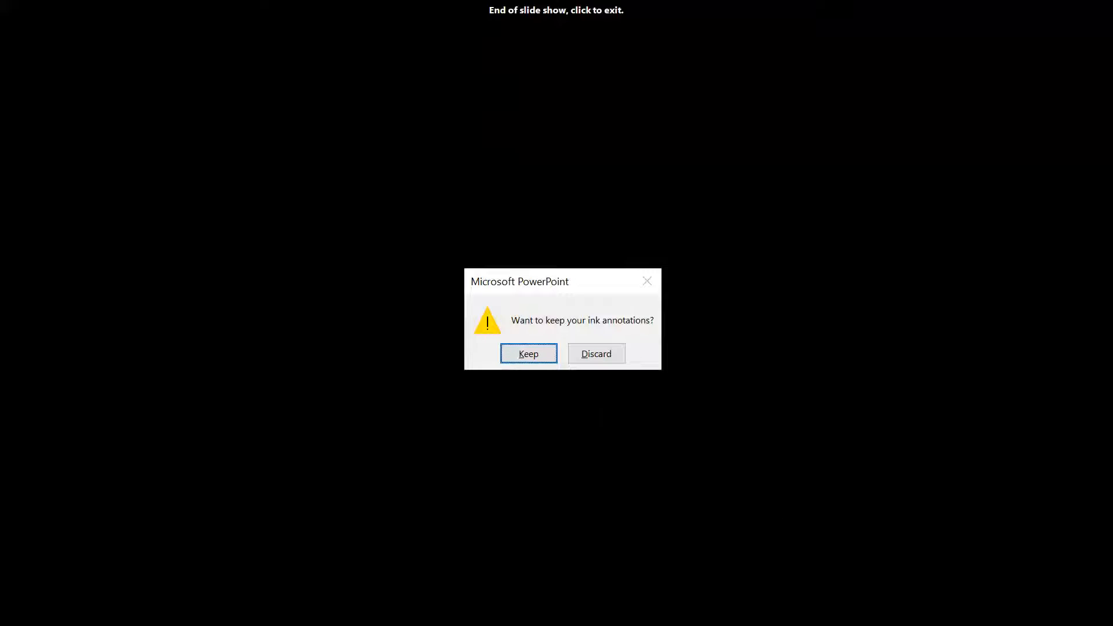
key(Return)
click(622, 608)
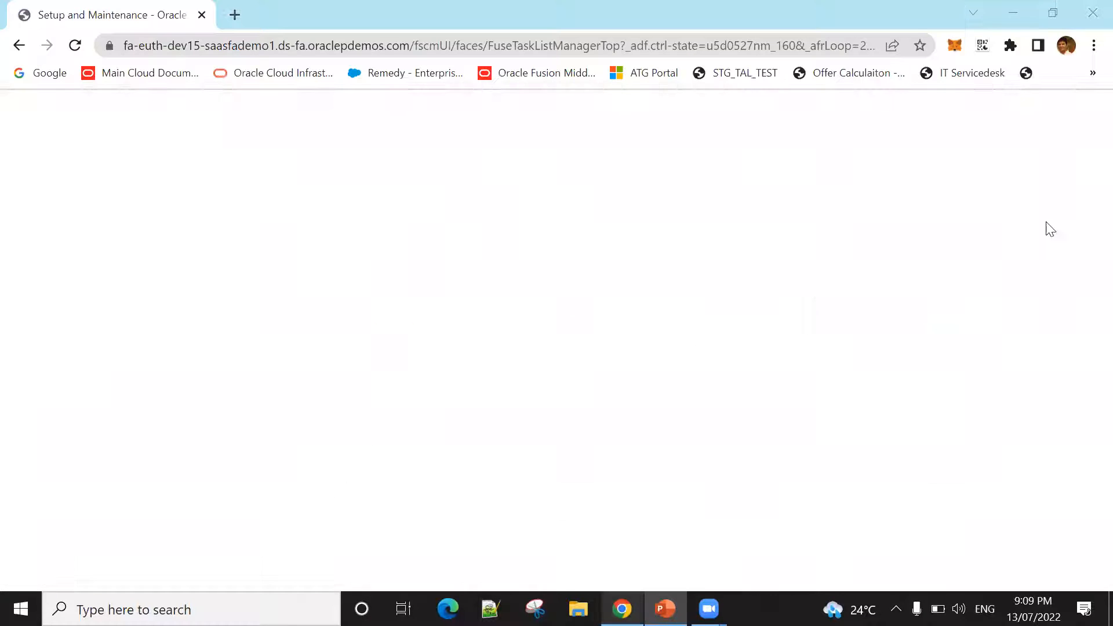
click(666, 362)
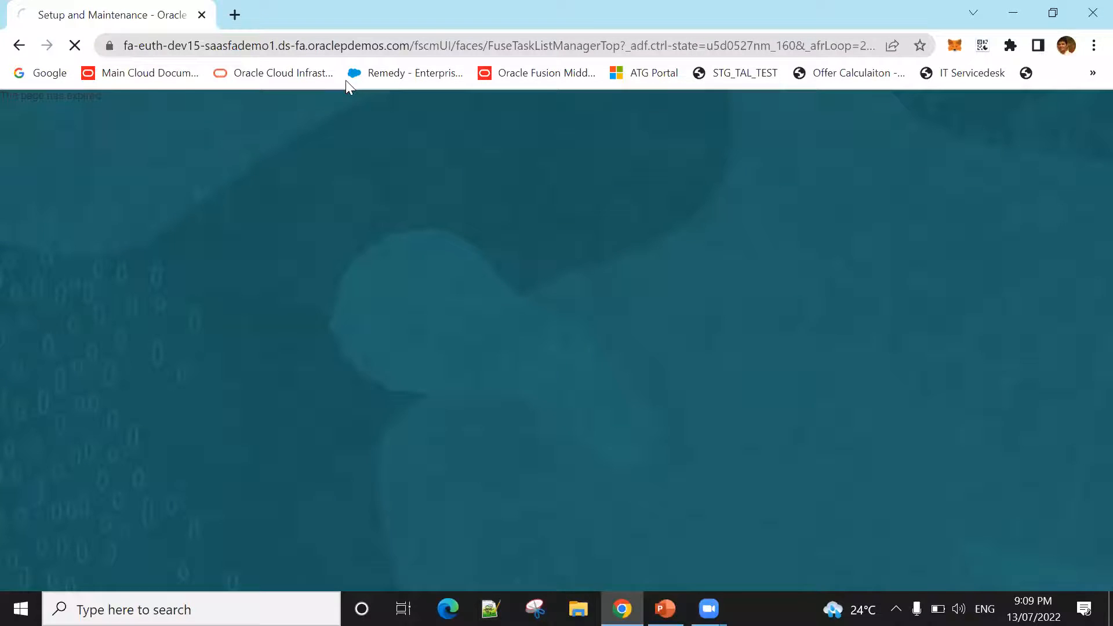
click(346, 47)
text(f)
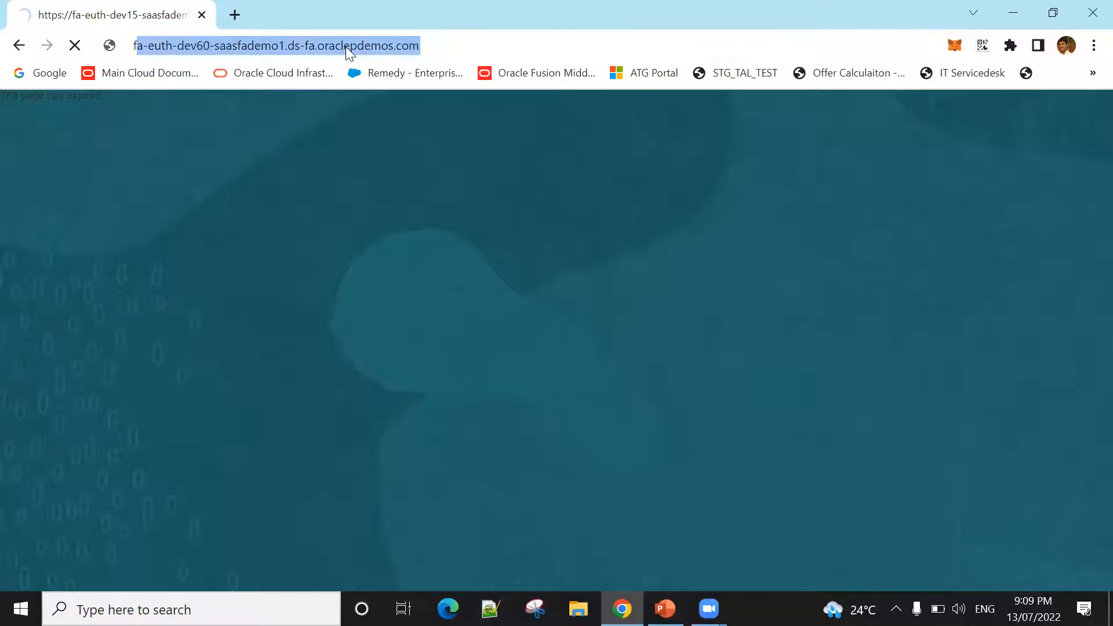
key(Up)
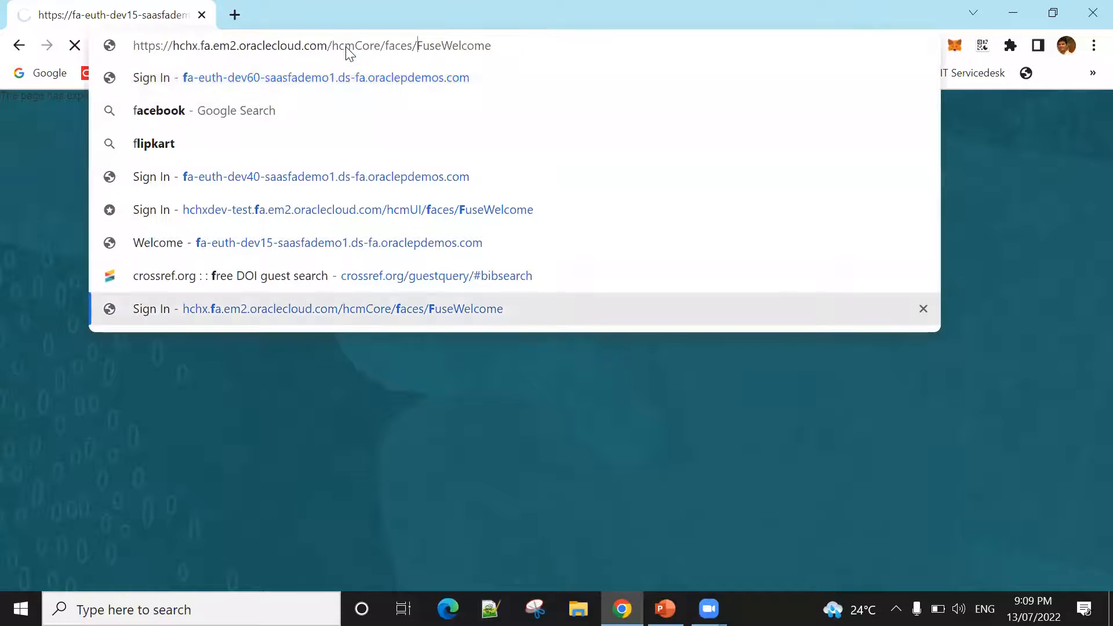
key(shift+Home)
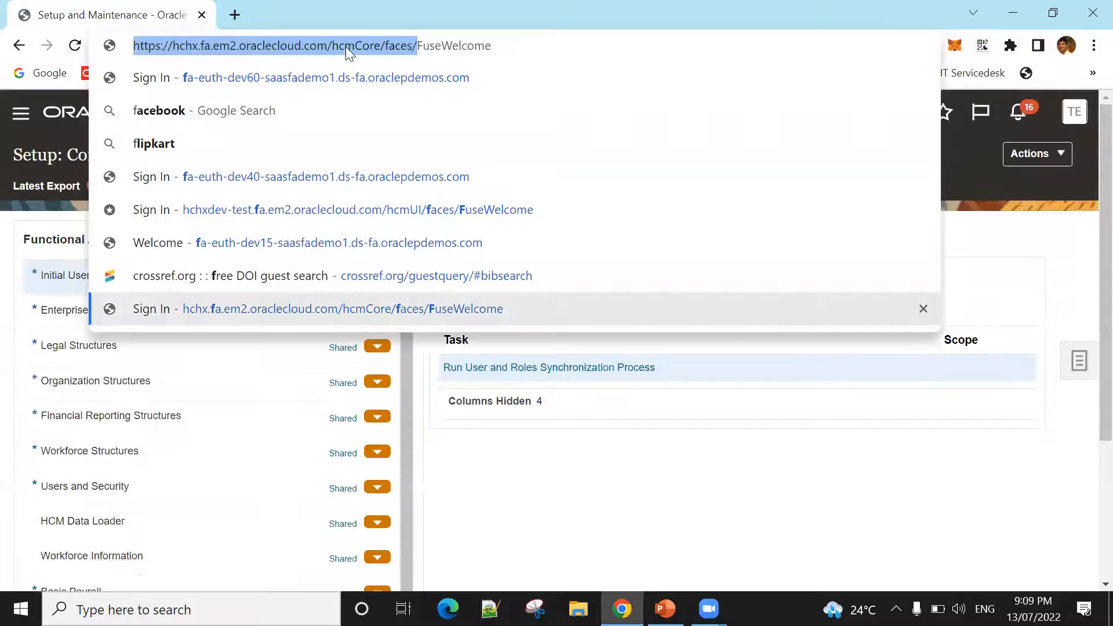
key(Down)
click(29, 402)
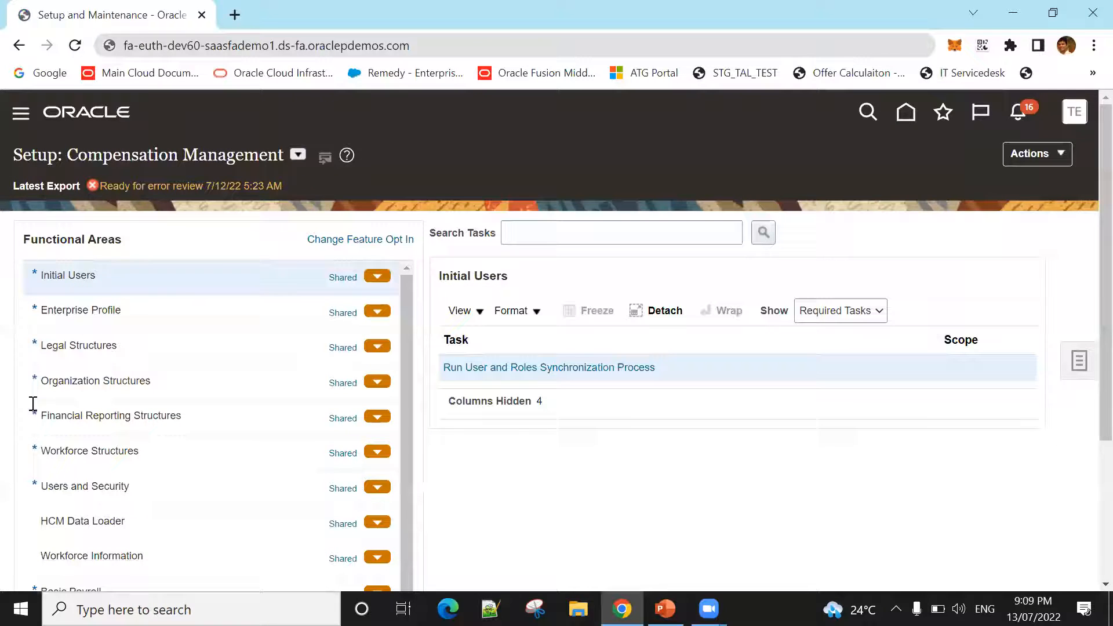
Step: Open the Basic Payroll functional area and show All Tasks in its task list
scroll(184, 342, down, 2)
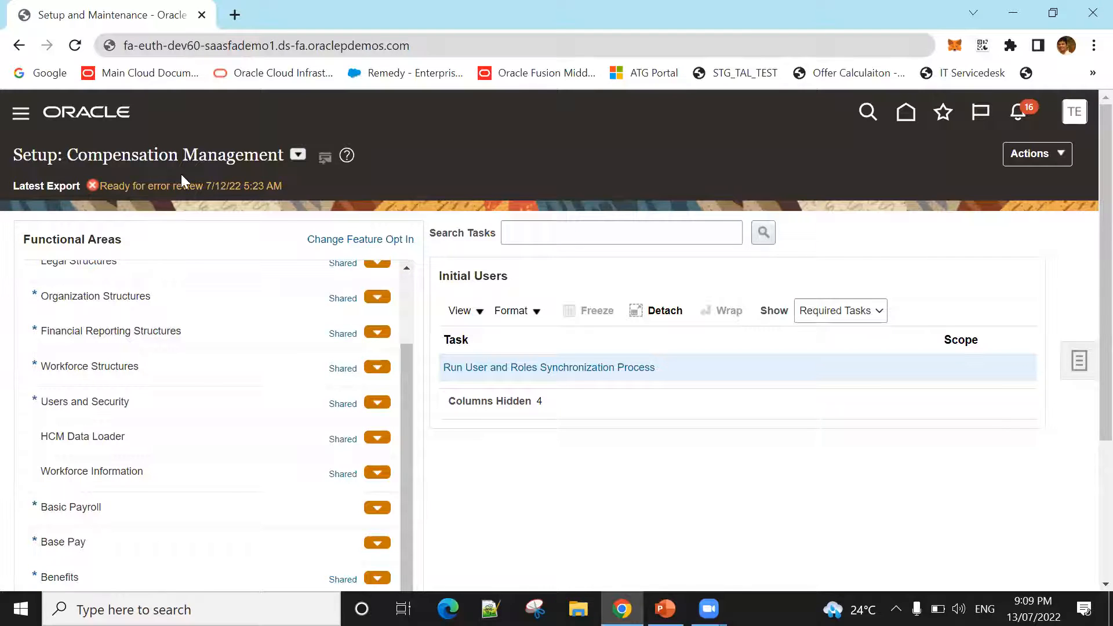
scroll(172, 423, down, 1)
click(100, 429)
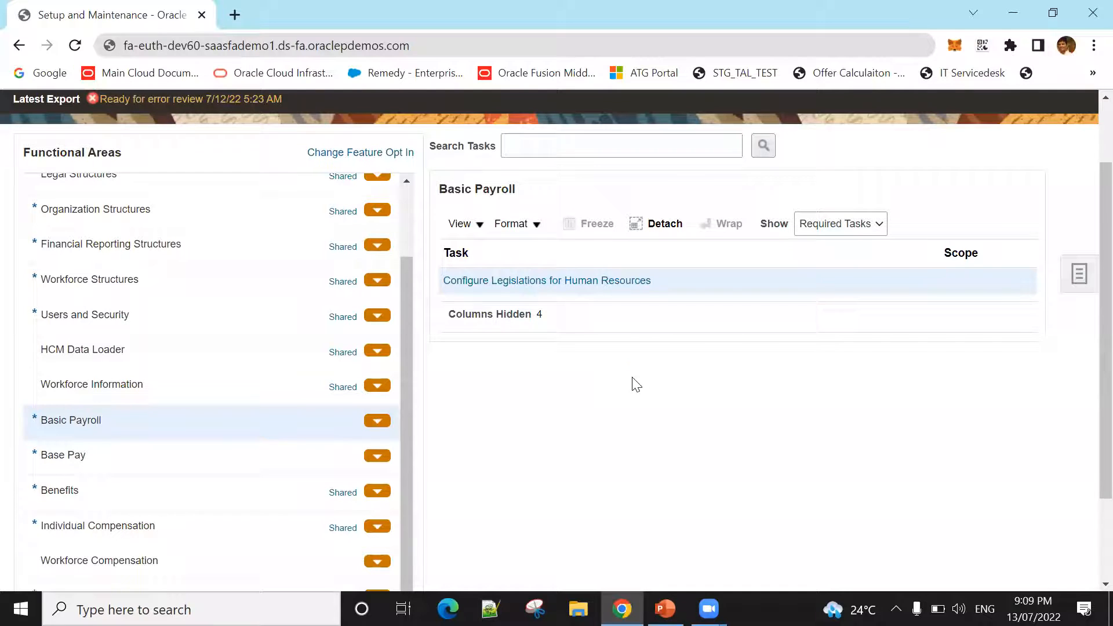
click(840, 224)
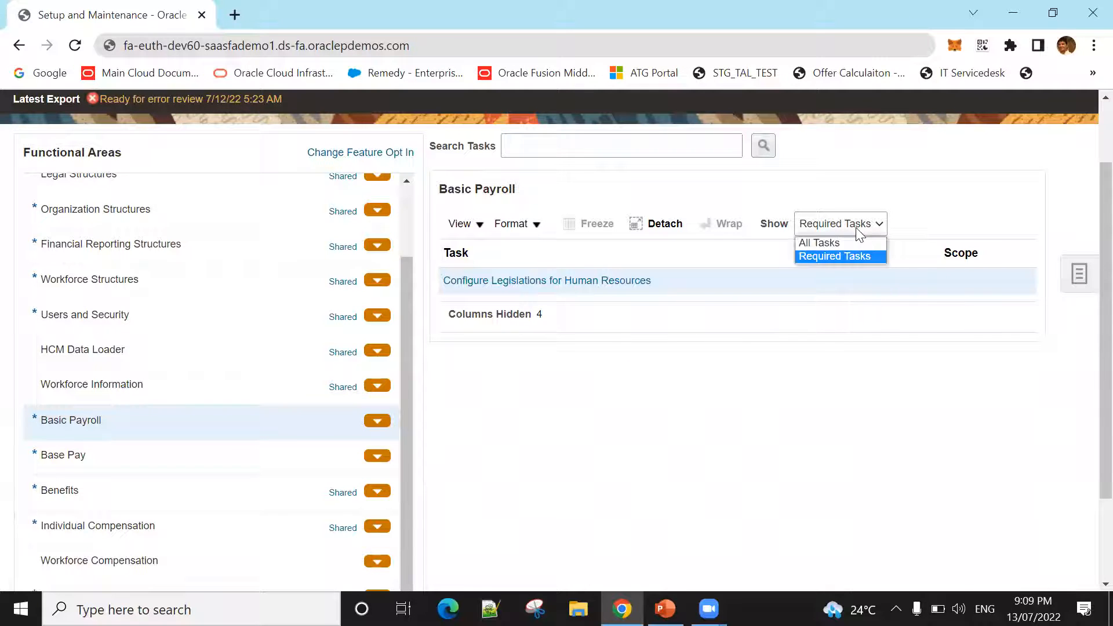
click(852, 239)
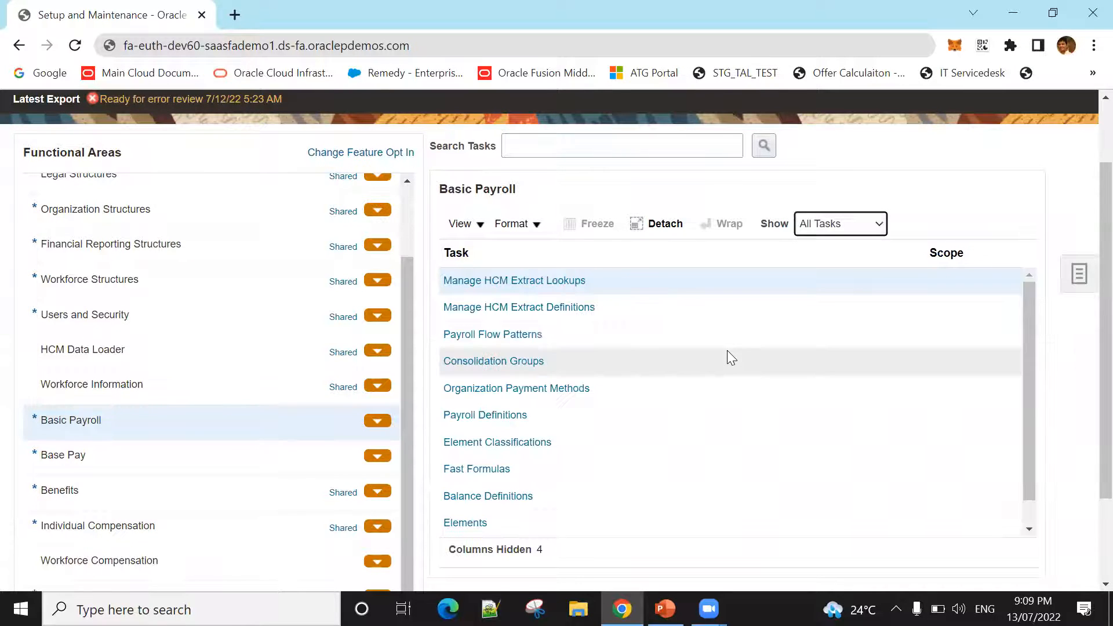
Step: Open the Payroll Definitions task and start creating a new payroll
scroll(581, 356, down, 3)
click(510, 312)
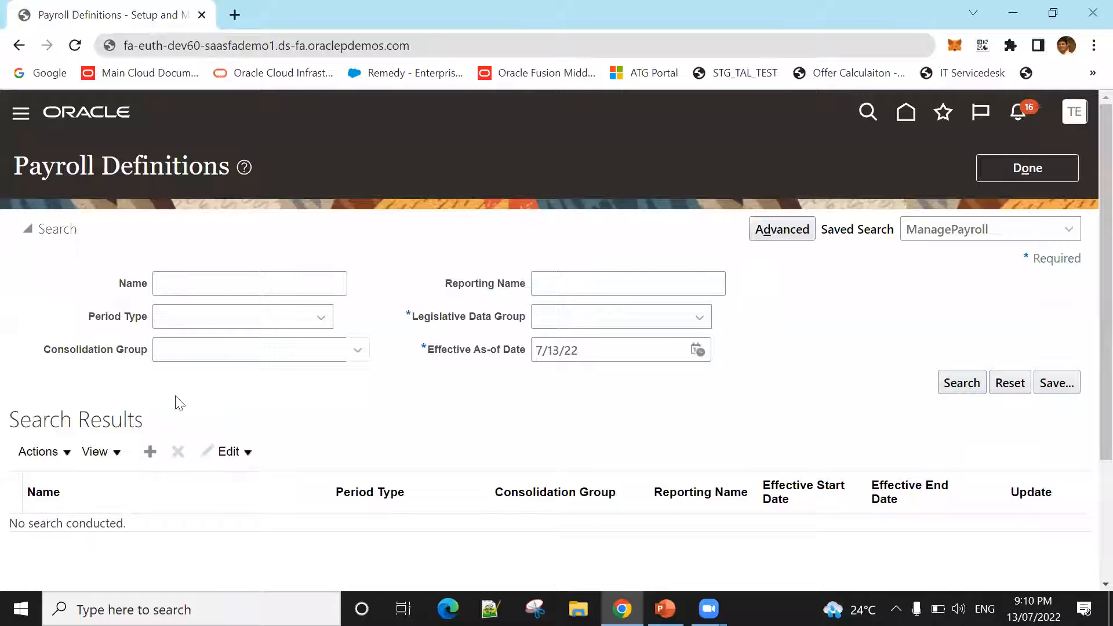
click(149, 456)
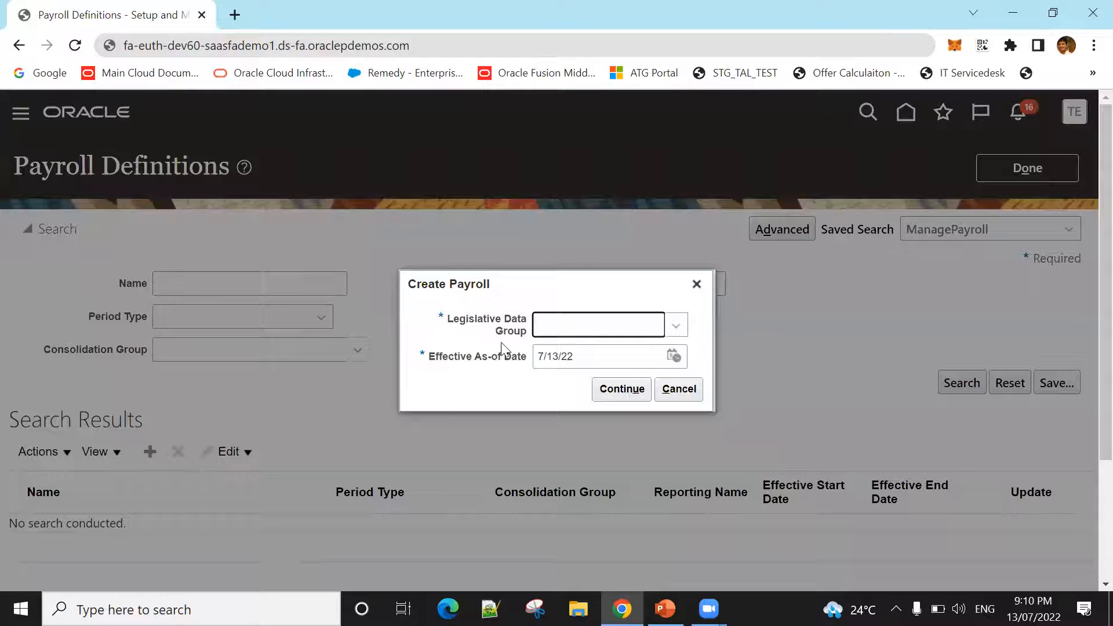
Step: Create the payroll under AE Legislative Data Group with the effective as-of date 1/1/22 and continue
click(677, 326)
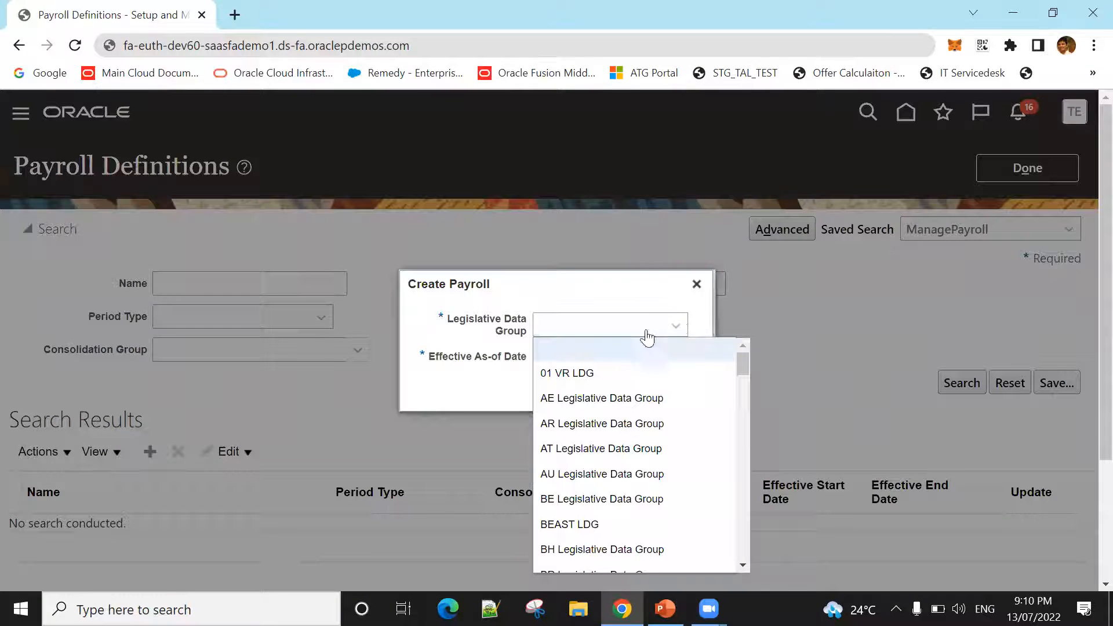
click(613, 397)
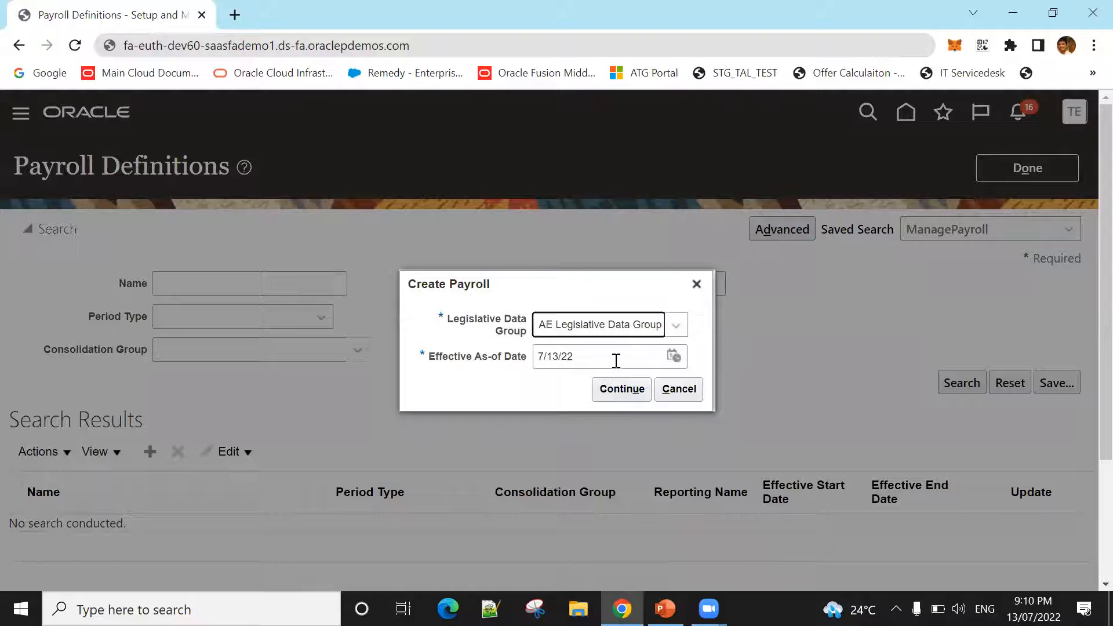
drag(608, 358, 489, 363)
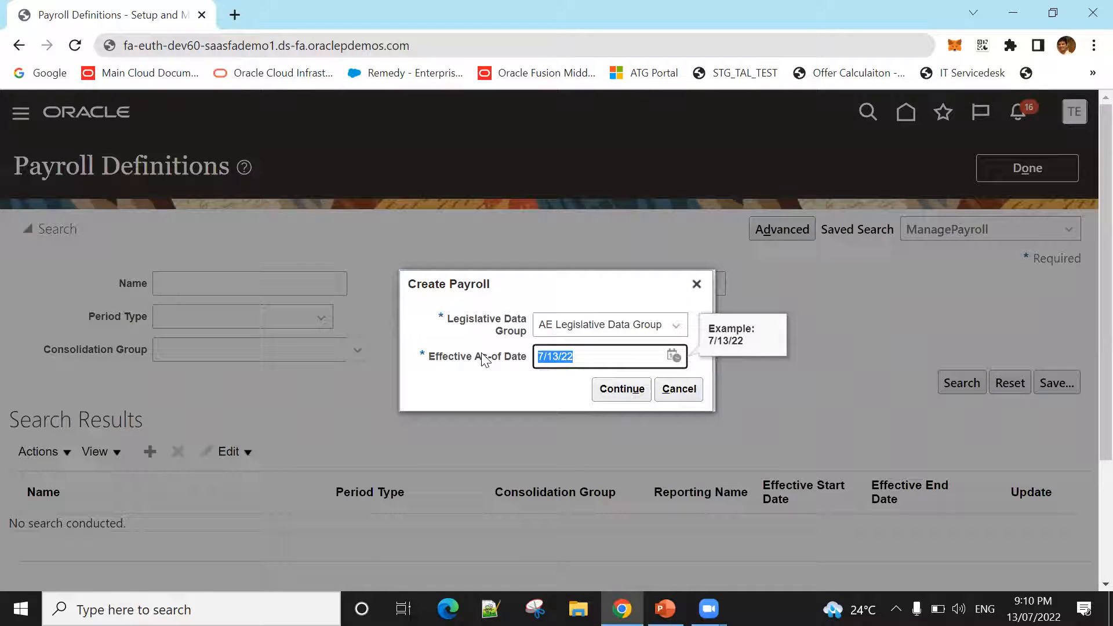
text(1)
key(BackSpace)
text(1/1/1)
key(BackSpace)
text(22)
key(Tab)
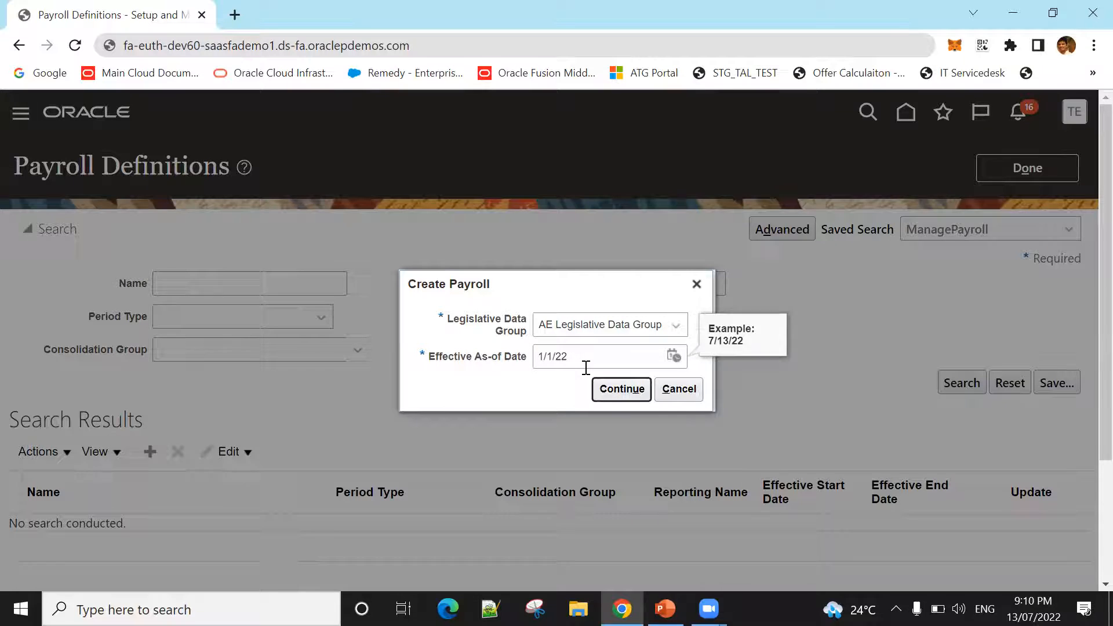
click(604, 389)
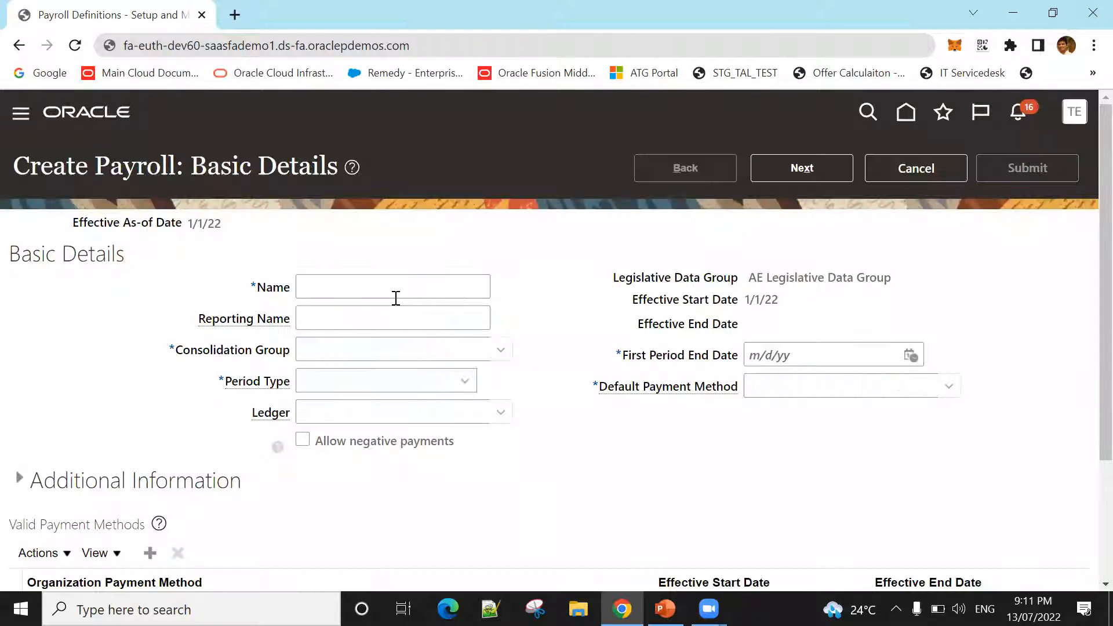
Step: Name the new payroll "SG Pharma Monthly Payroll" in its basic details
click(395, 294)
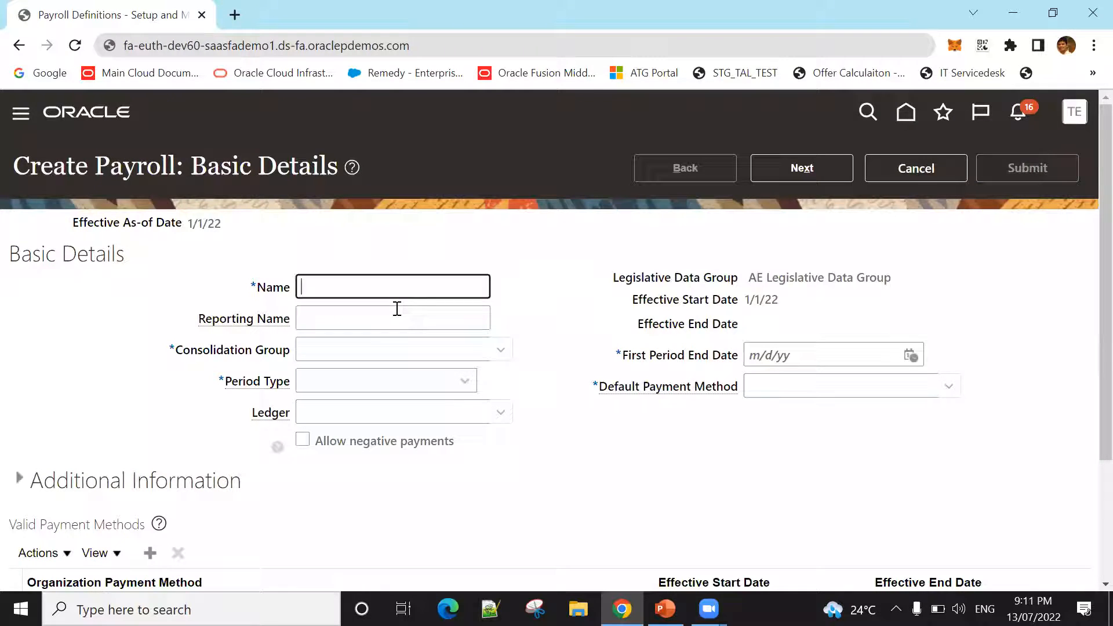
text(SG Pharma Holding)
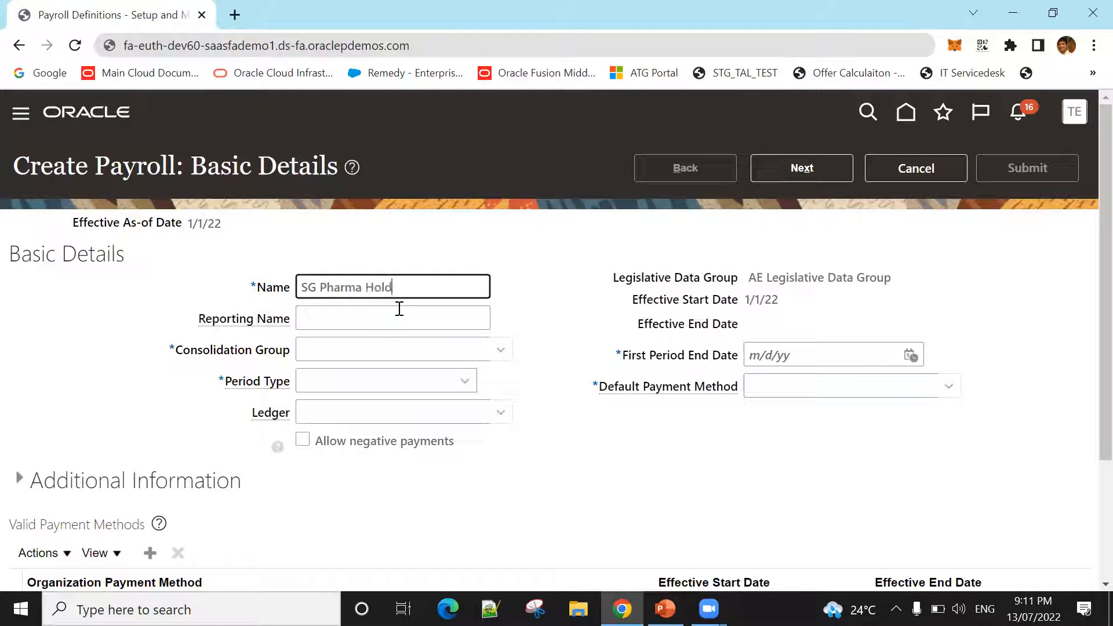
key(BackSpace)
key(BackSpace)
key(BackSpace)
key(BackSpace)
key(BackSpace)
key(BackSpace)
key(BackSpace)
key(BackSpace)
key(BackSpace)
text(Monthy)
key(BackSpace)
key(BackSpace)
key(BackSpace)
text(h)
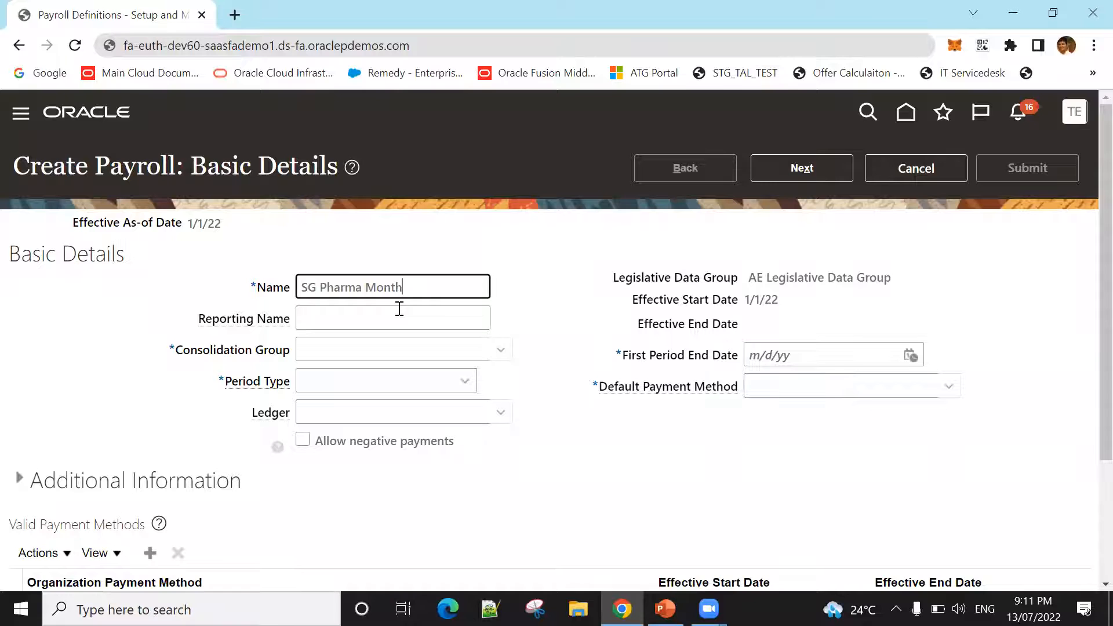
text(ly Payroll)
key(Tab)
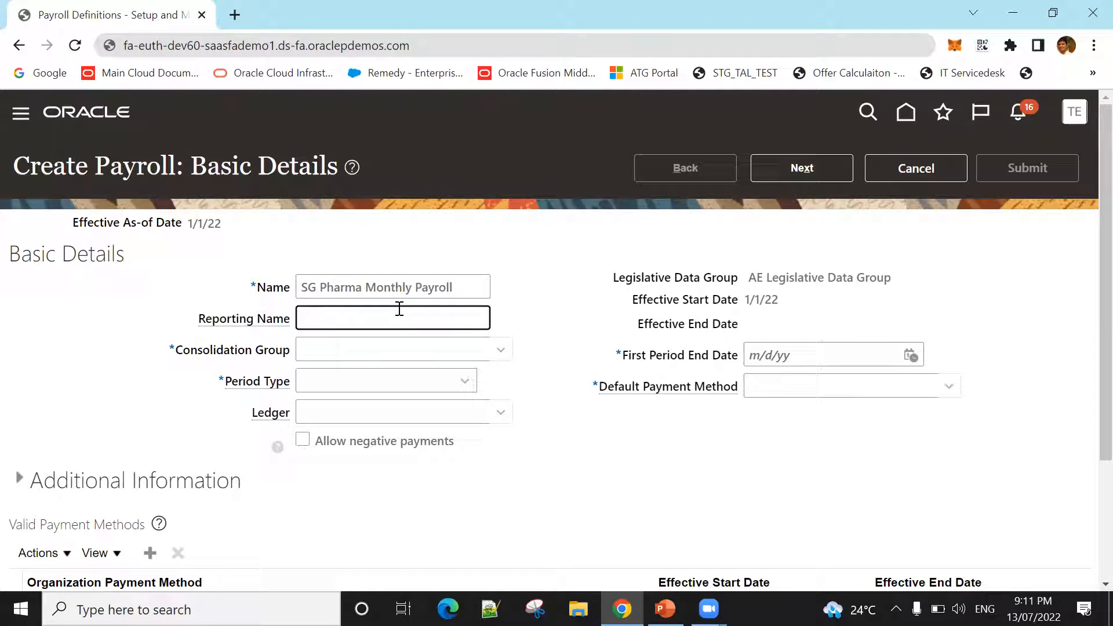
Step: Set the payroll's reporting name to "SG Pharma Monthly Payroll"
text(SG Pharma Monthly Payroll)
key(Tab)
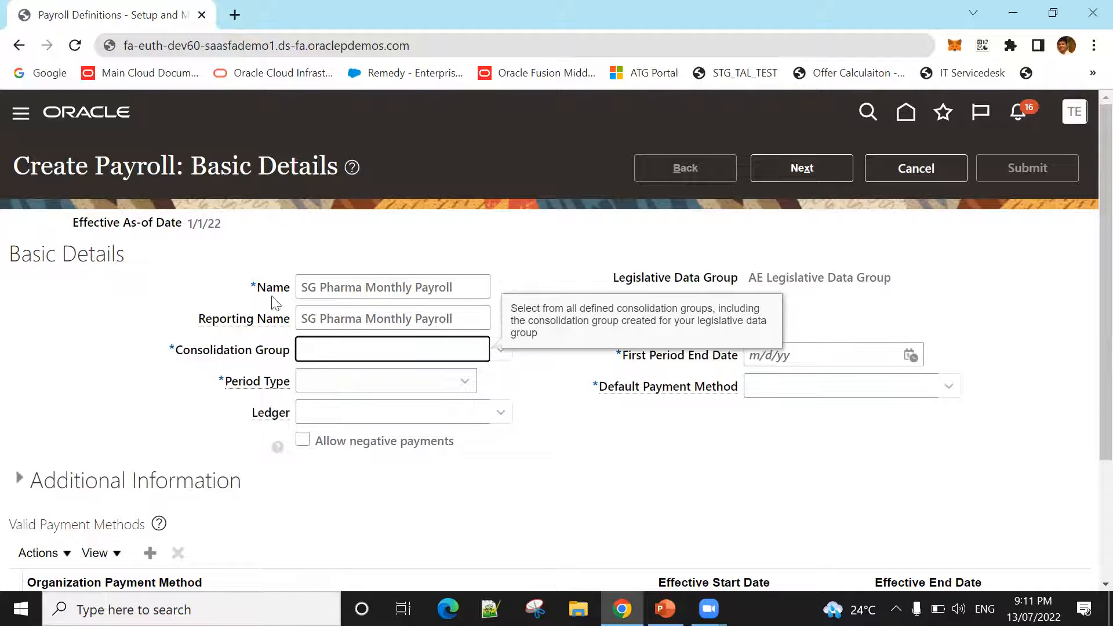
Step: Assign UAE Consolidation Group to the payroll and set its period type to Monthly Calendar
click(791, 262)
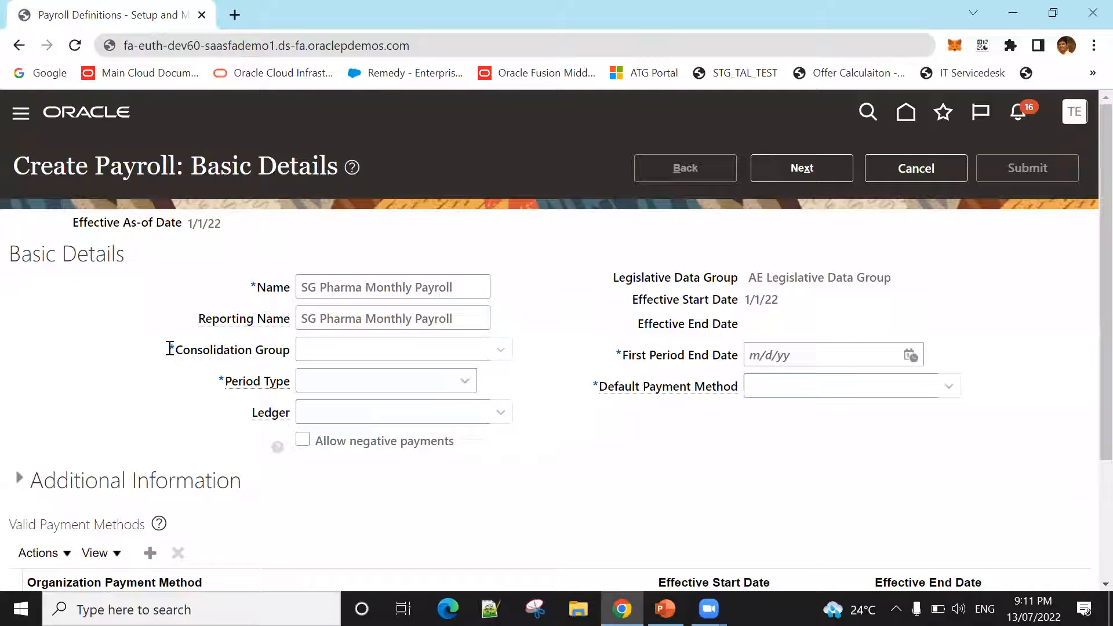
drag(230, 352, 288, 341)
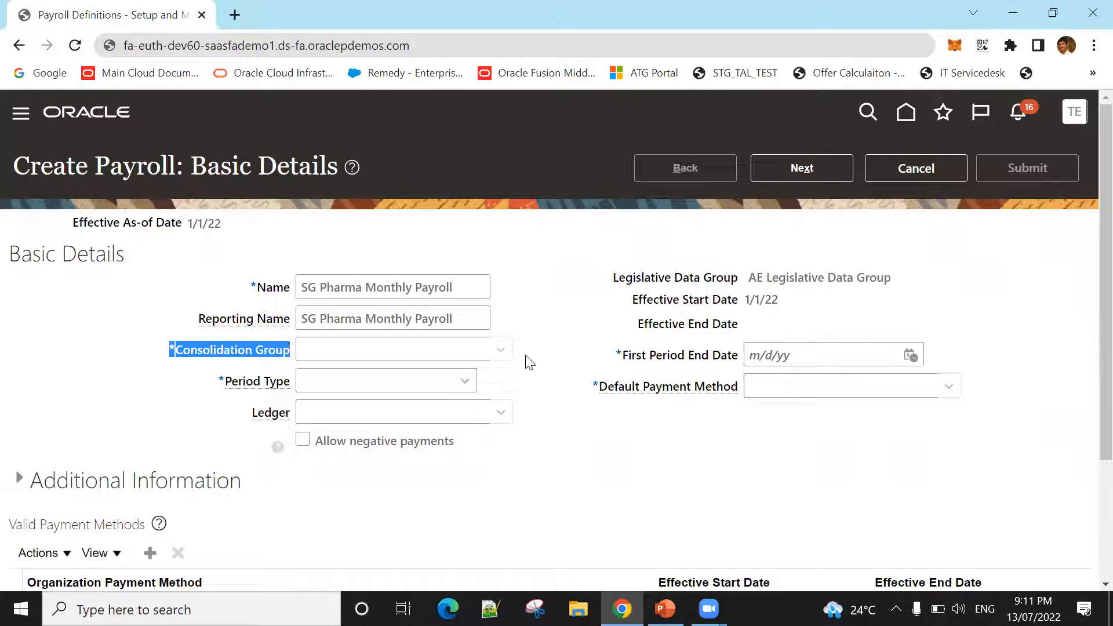
click(501, 352)
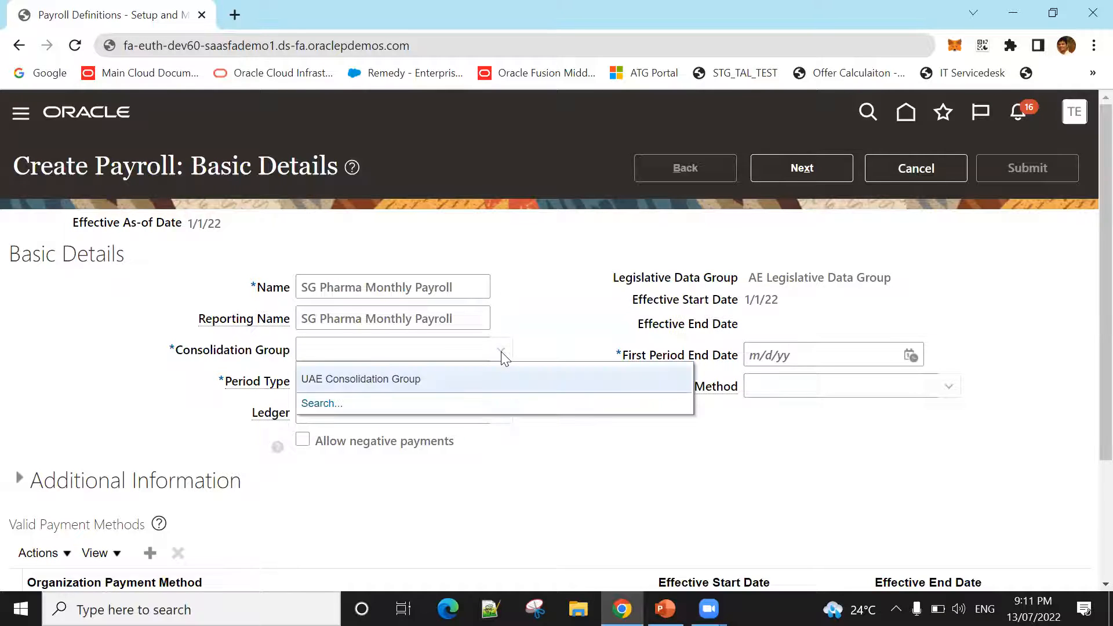
click(371, 378)
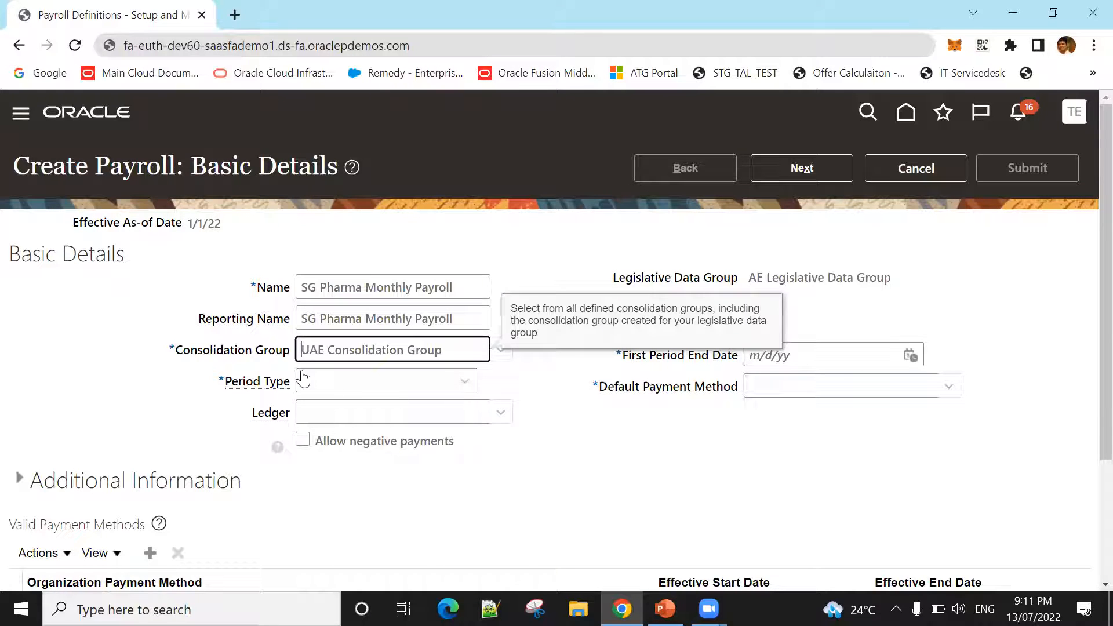
click(458, 387)
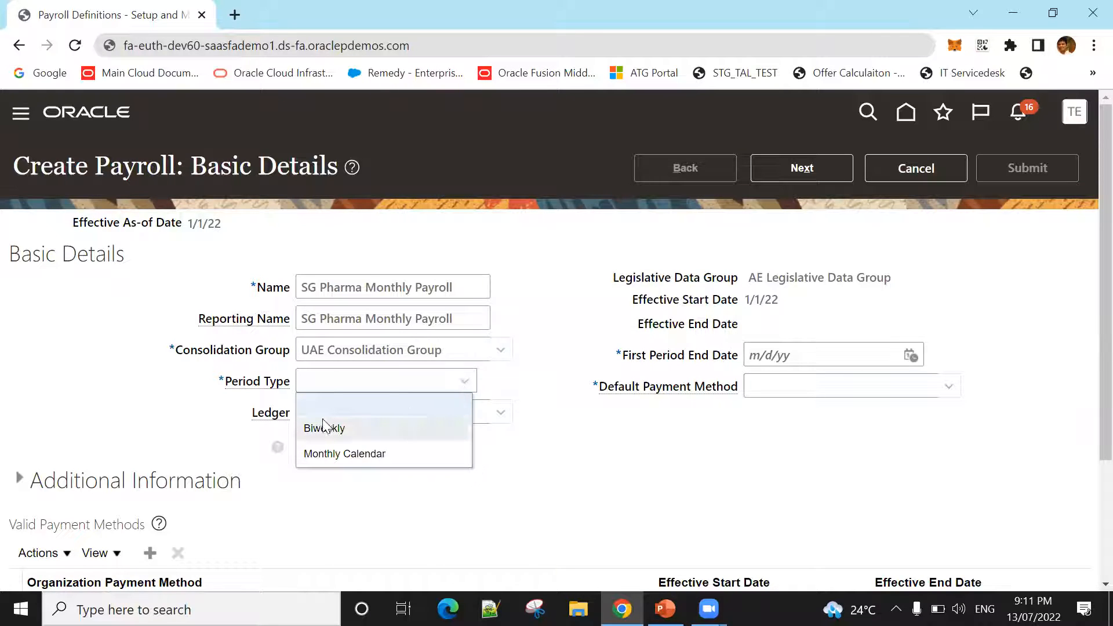
click(362, 454)
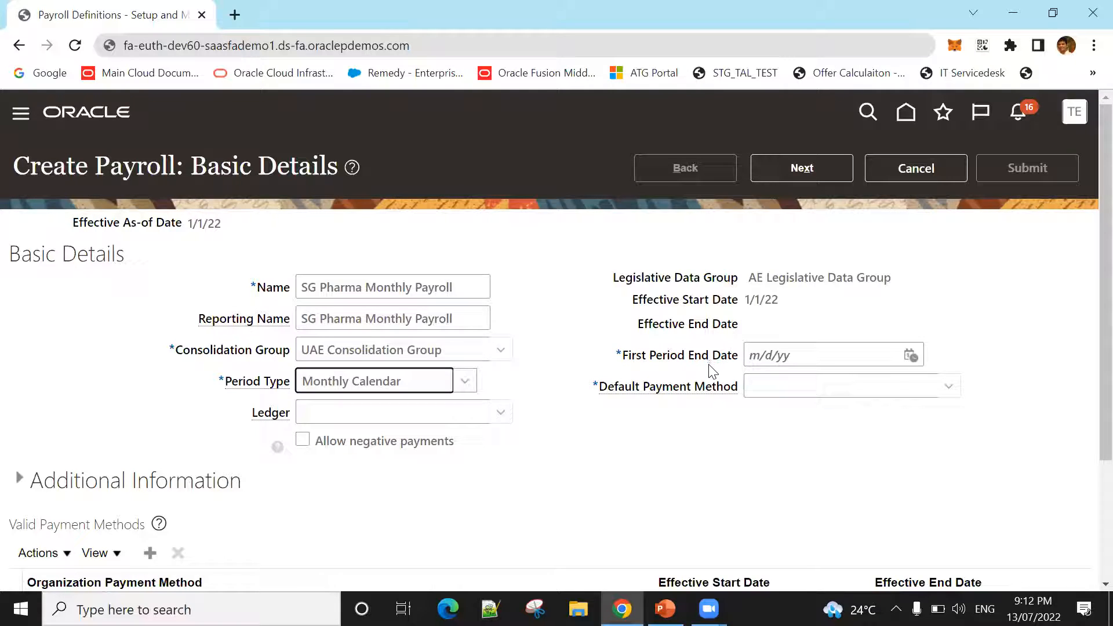
Step: Set the payroll's first period end date to 6/30/22 using the calendar
click(911, 356)
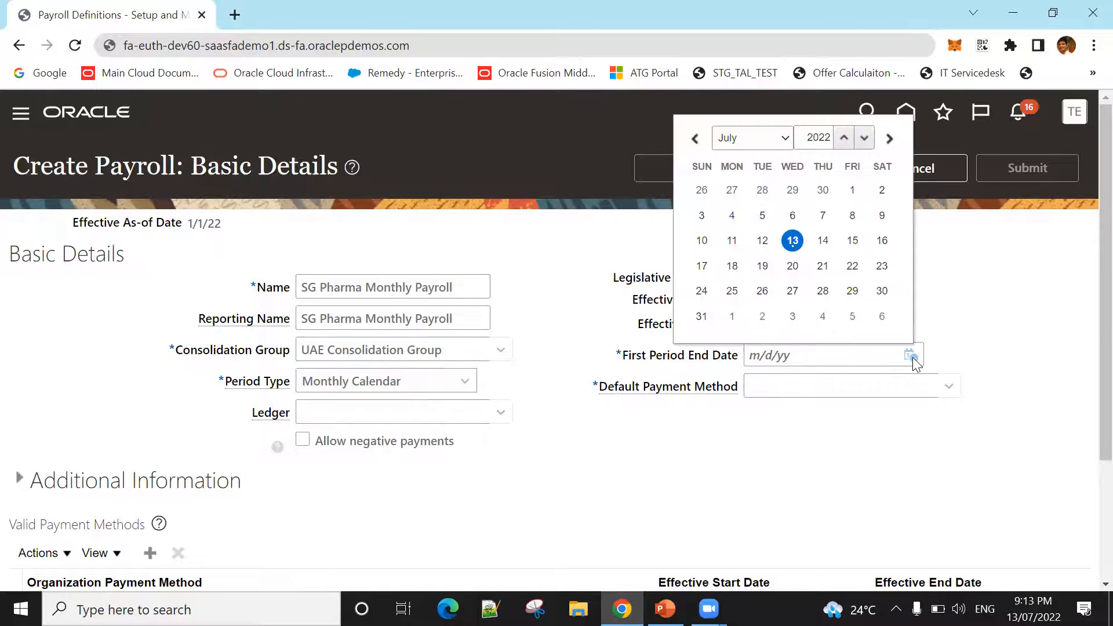
click(770, 145)
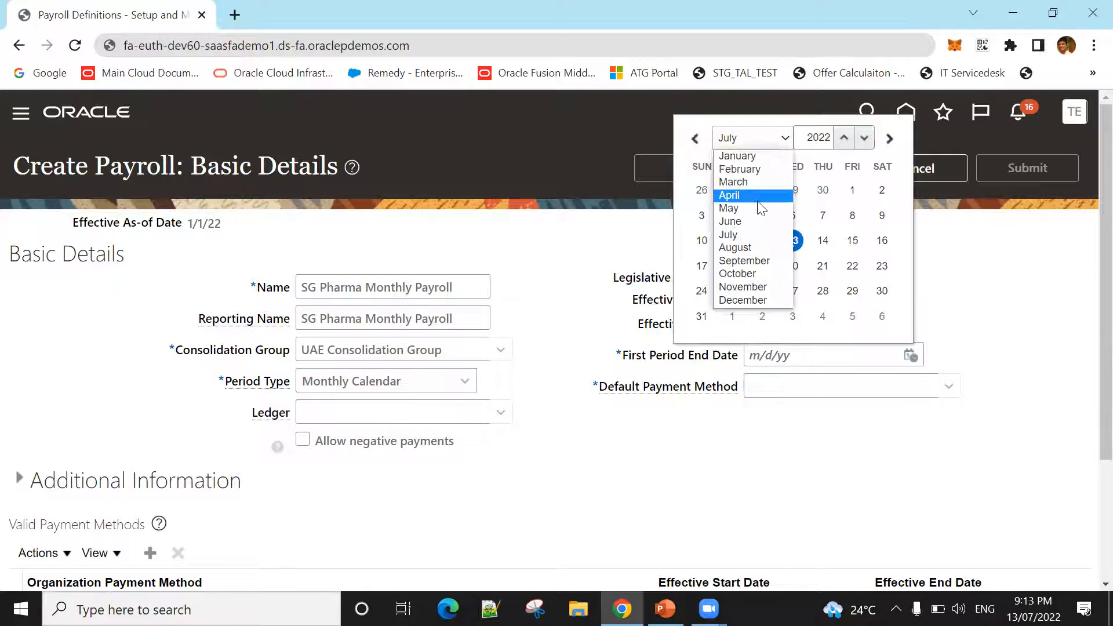
click(731, 221)
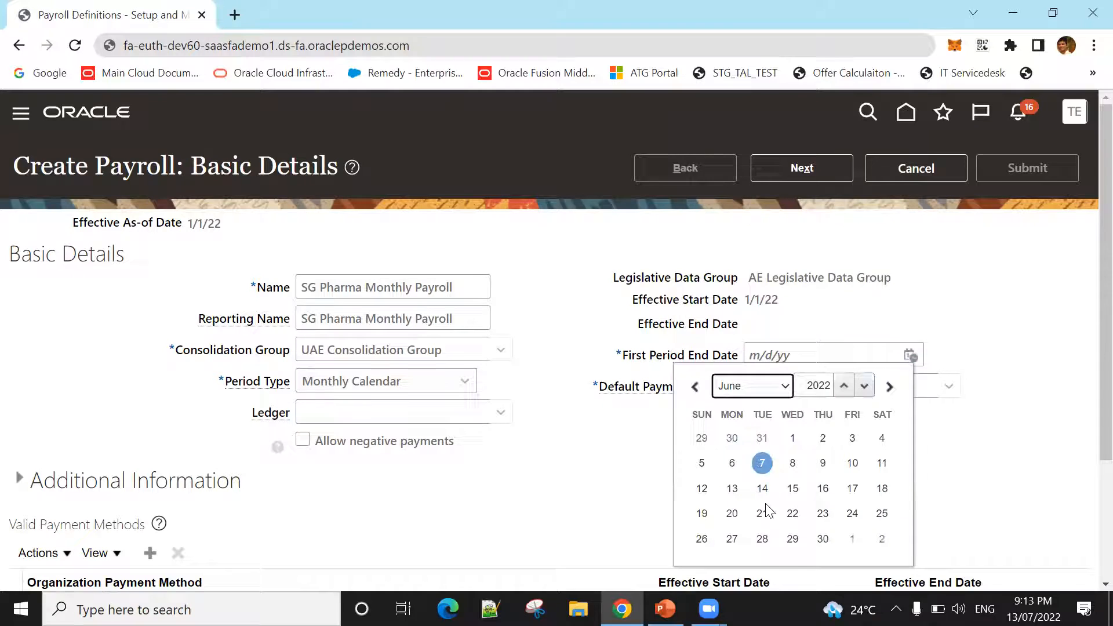
click(822, 539)
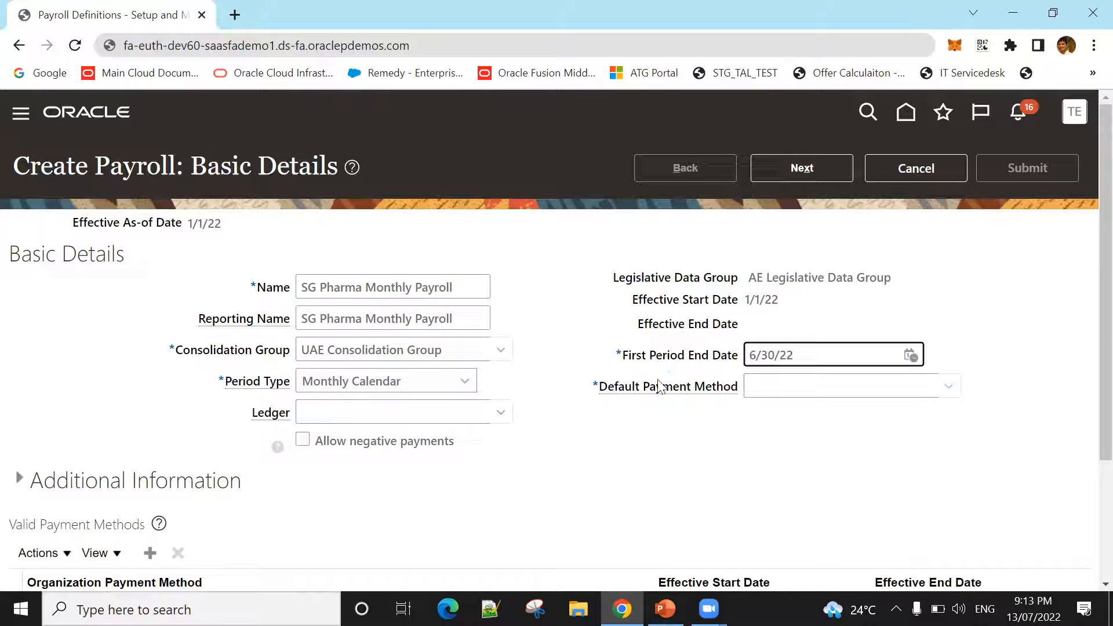
Step: Set the default payment method to UAE Cheque Payment and continue to the payroll offsets
click(951, 387)
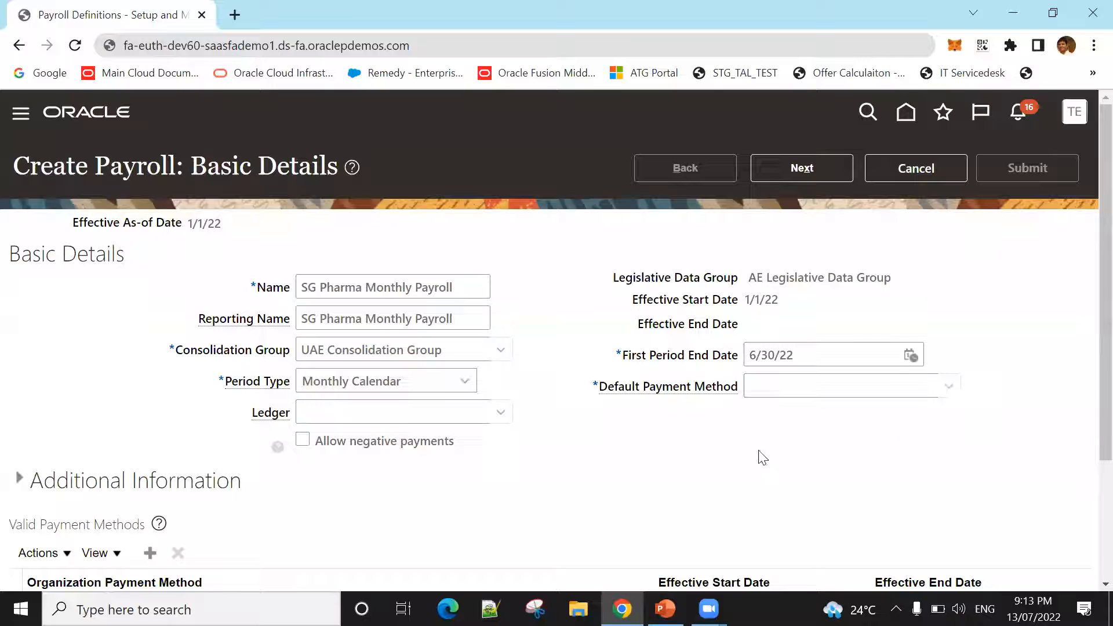
click(496, 441)
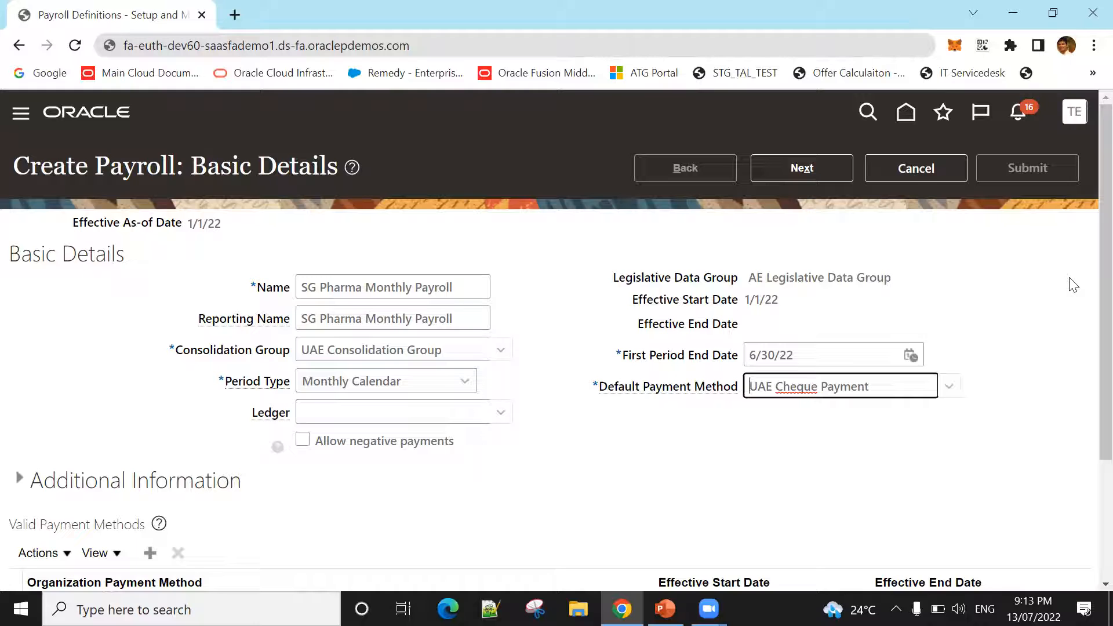
click(787, 168)
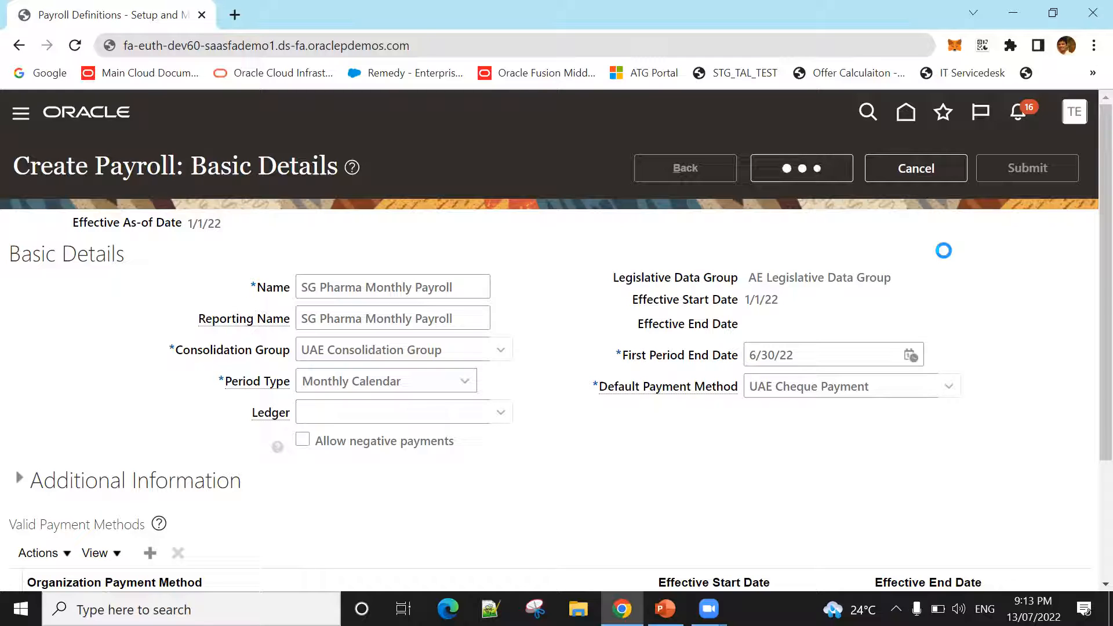
Step: Set the number of years in the payroll's scheduling details to 5
scroll(942, 262, down, 2)
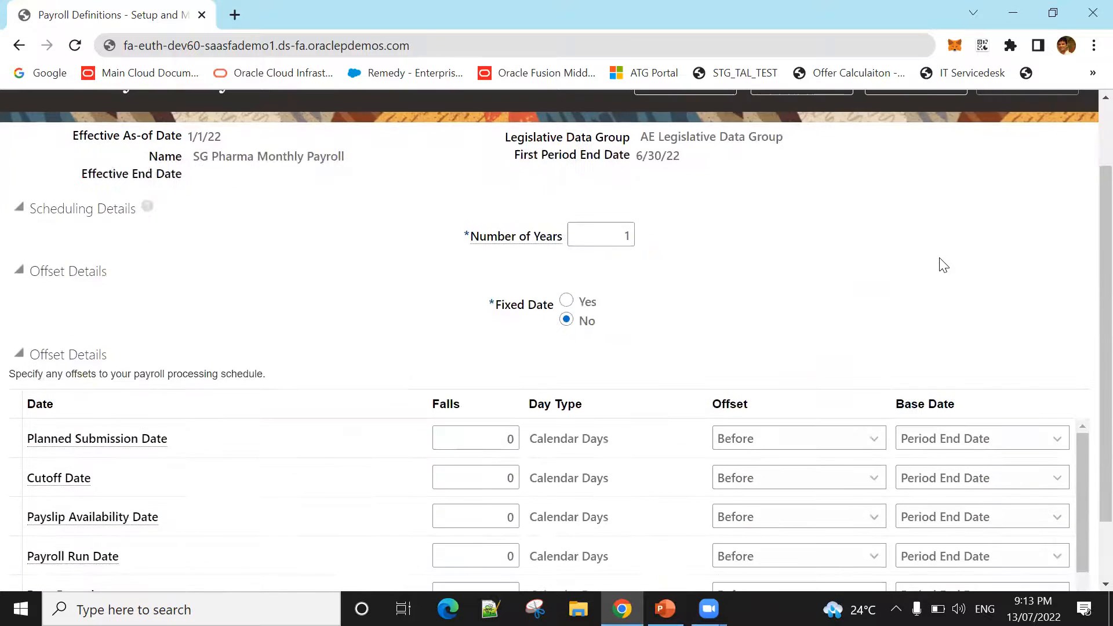
scroll(345, 301, up, 2)
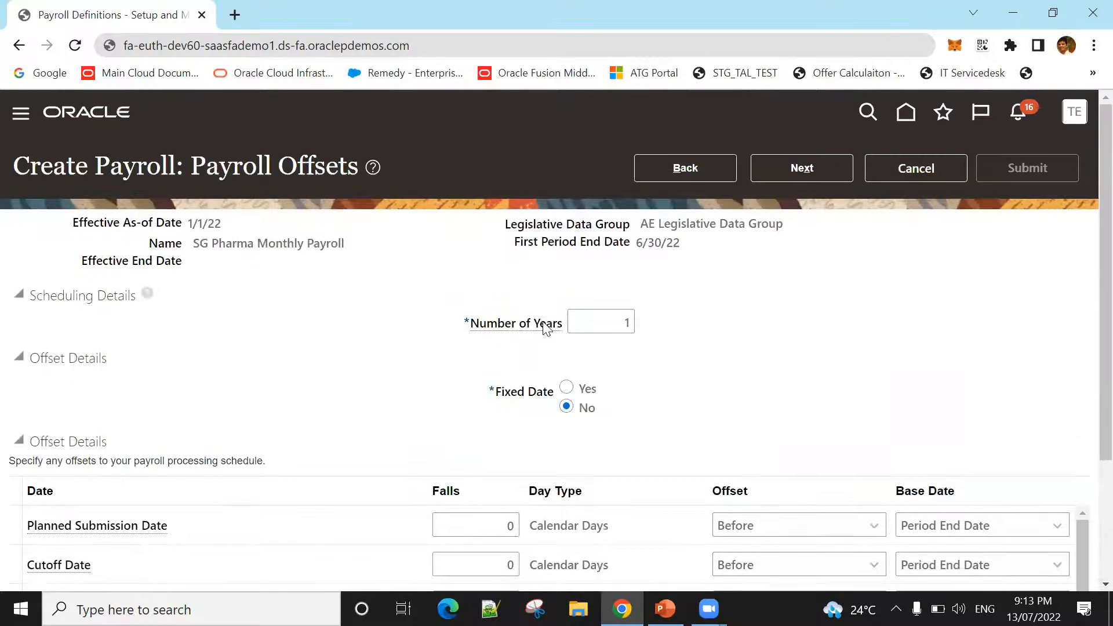
click(615, 323)
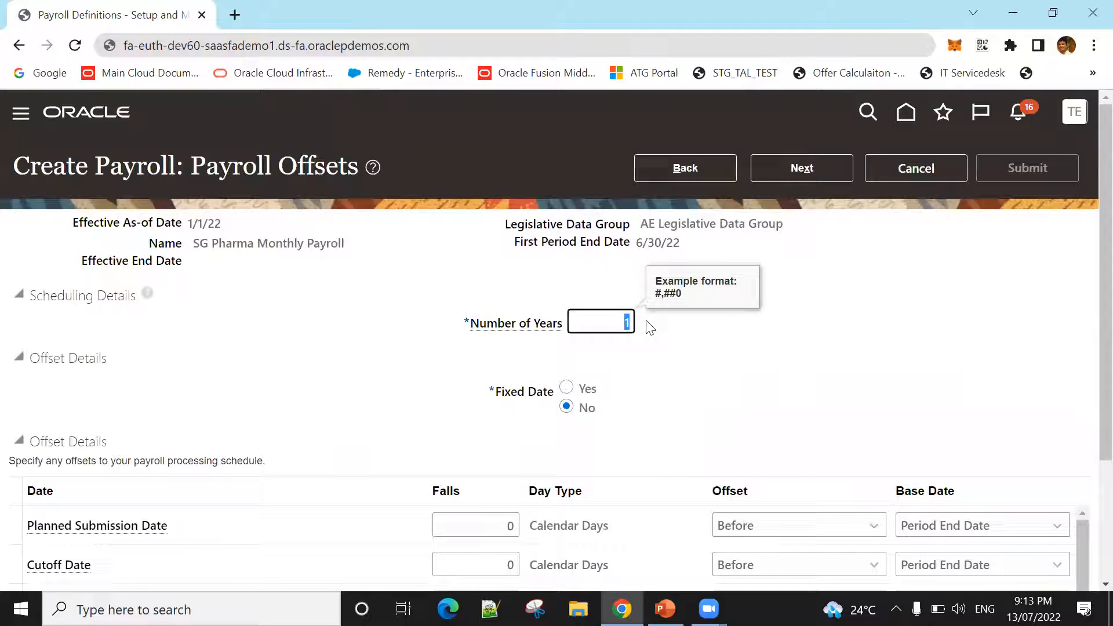
text(5)
key(Tab)
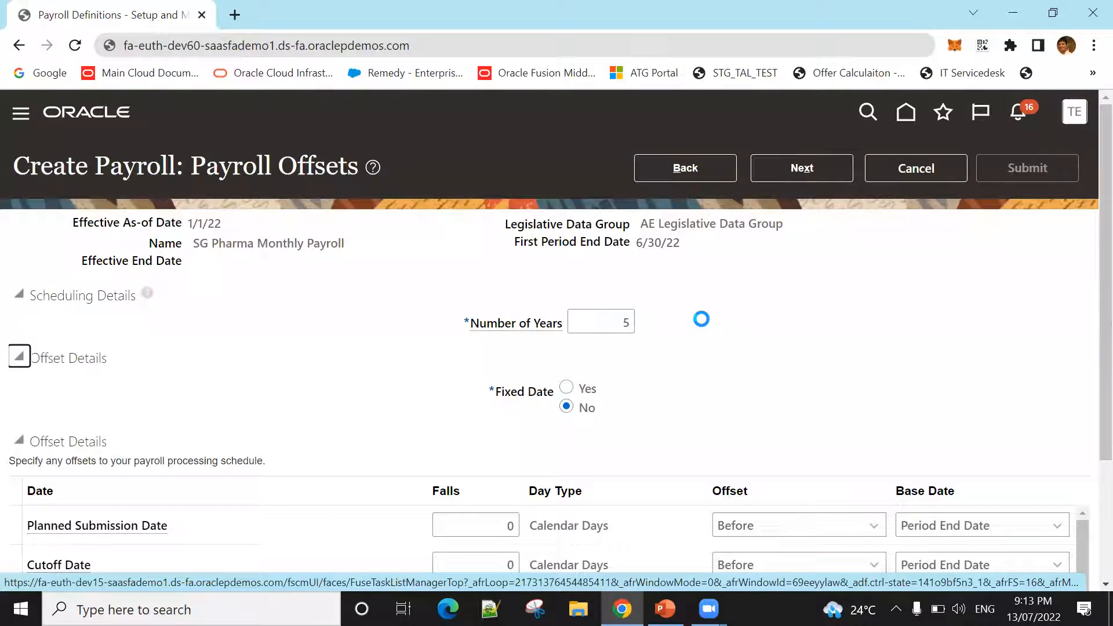
Step: Set the Planned Submission Date to fall 5 calendar days before the period end date, checking the offset and base date options
scroll(700, 319, down, 1)
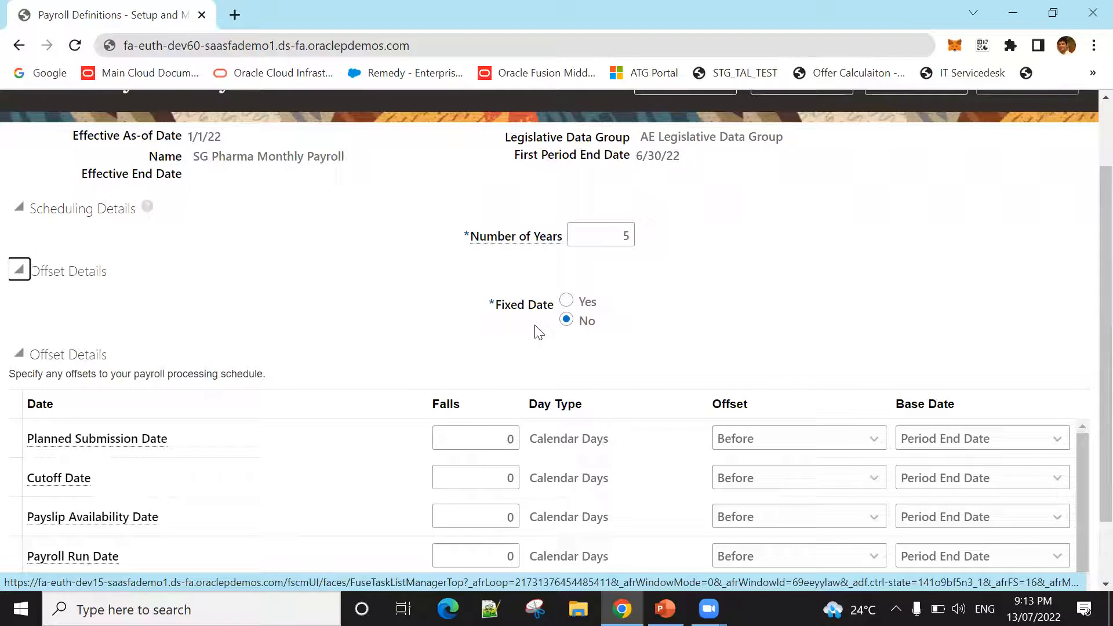
scroll(354, 317, up, 2)
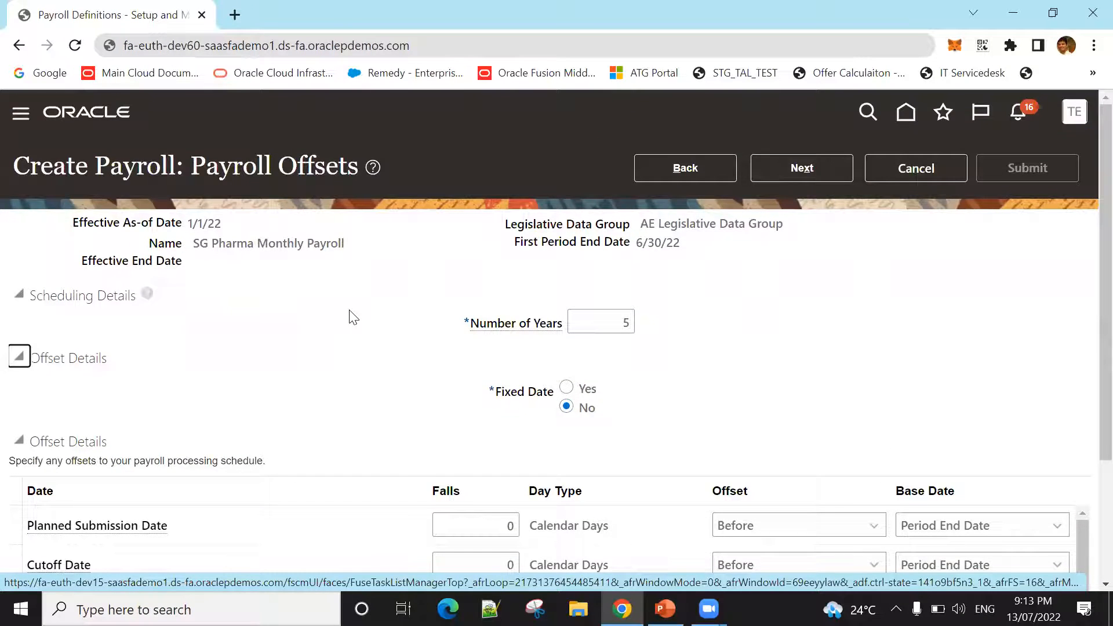
scroll(352, 316, down, 2)
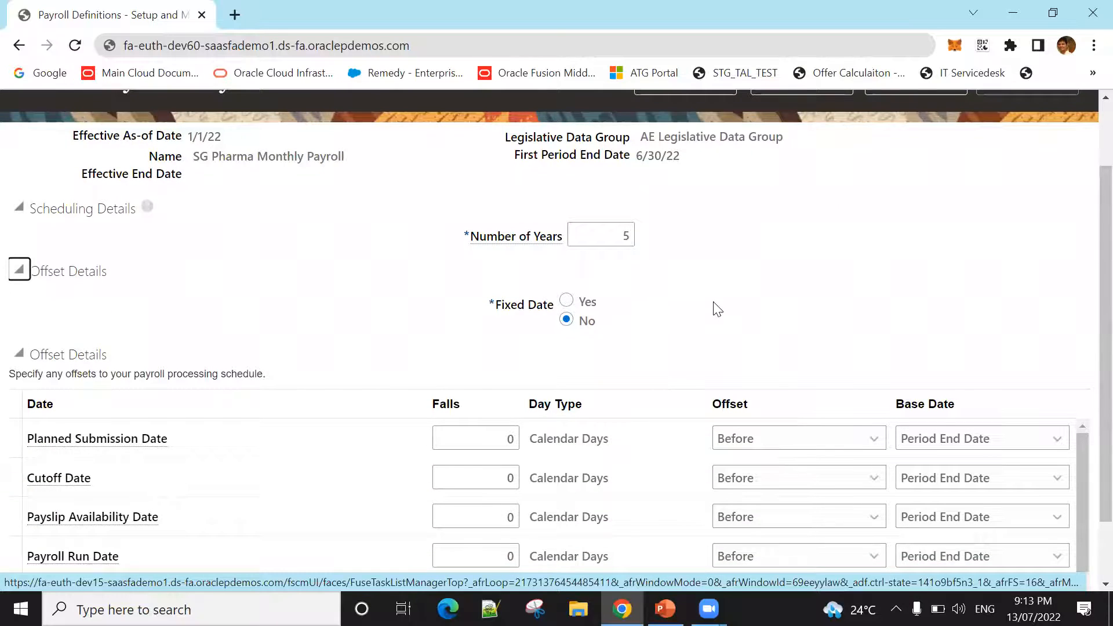
scroll(724, 302, down, 2)
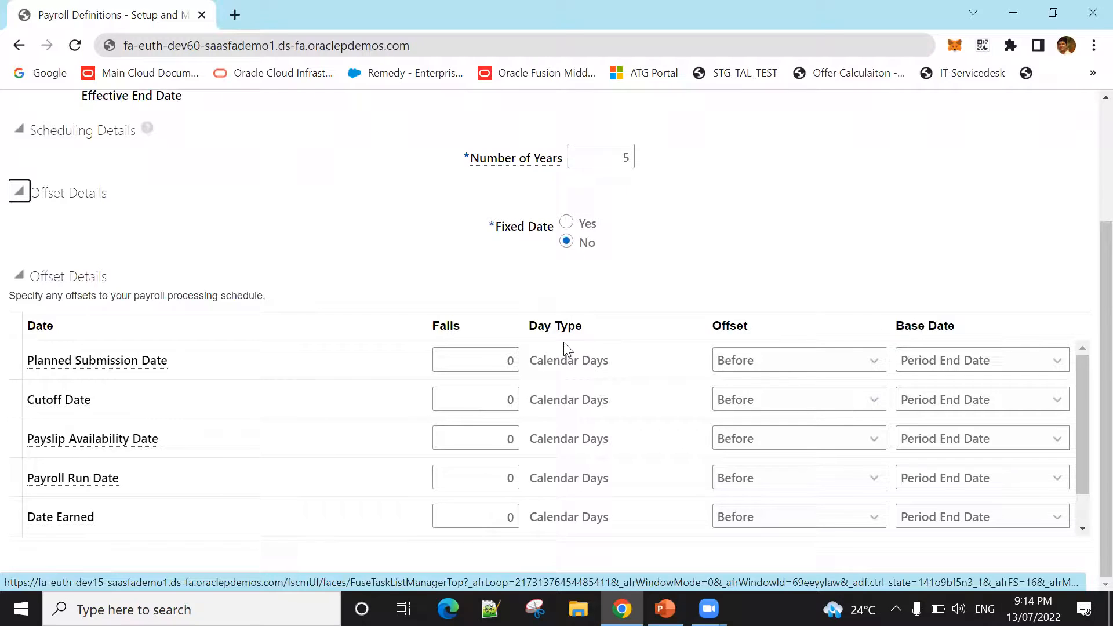
click(743, 362)
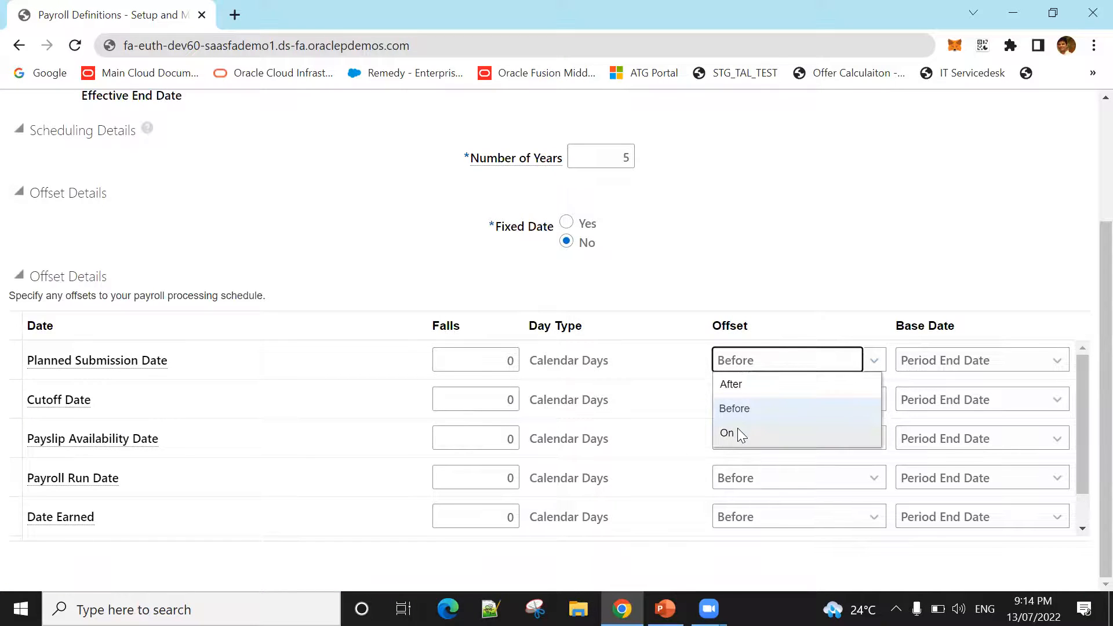
click(737, 409)
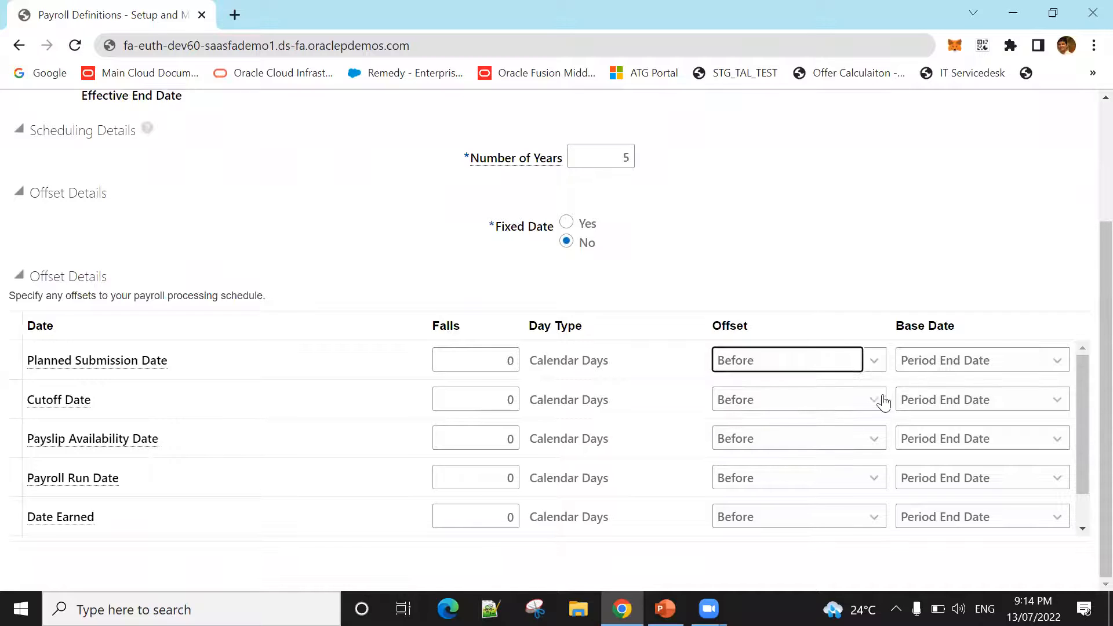
click(943, 367)
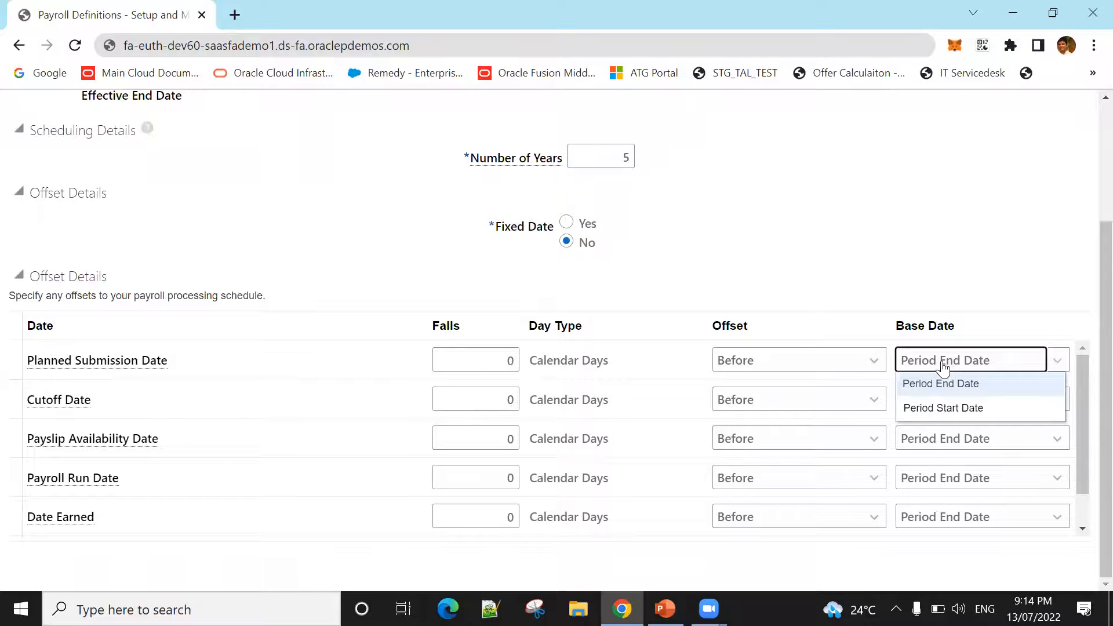
click(943, 366)
click(823, 368)
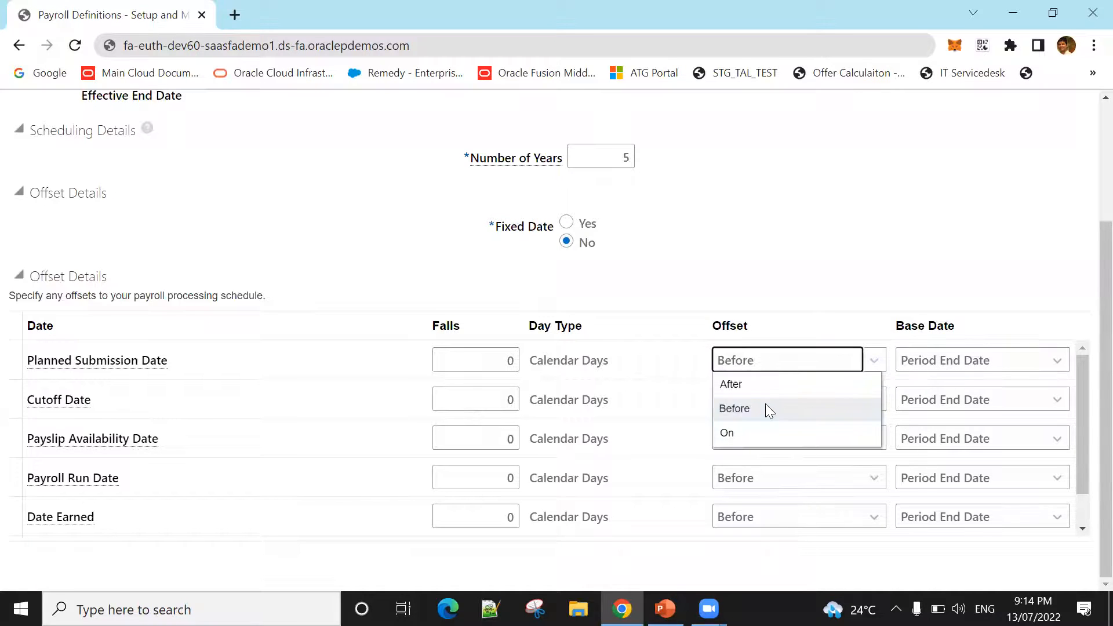
click(765, 404)
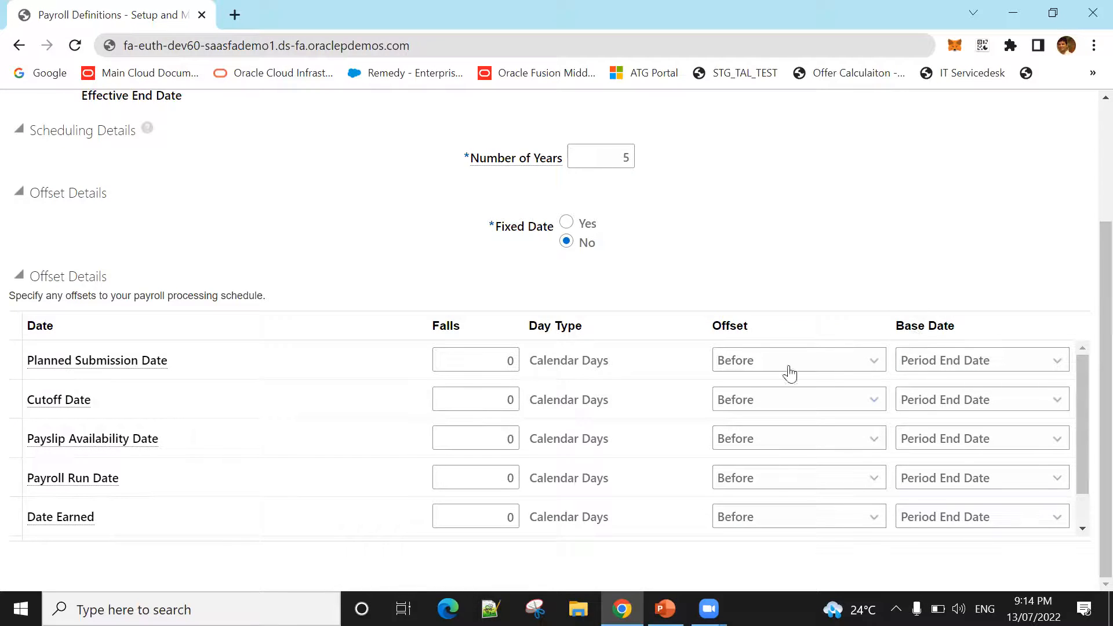
click(513, 364)
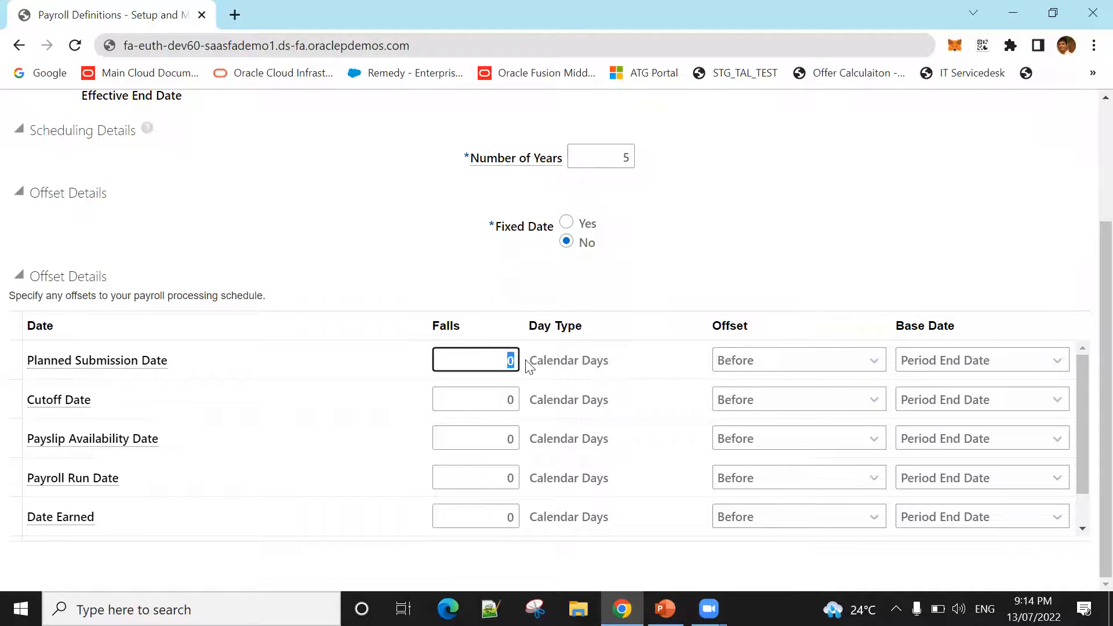
text(5)
key(Tab)
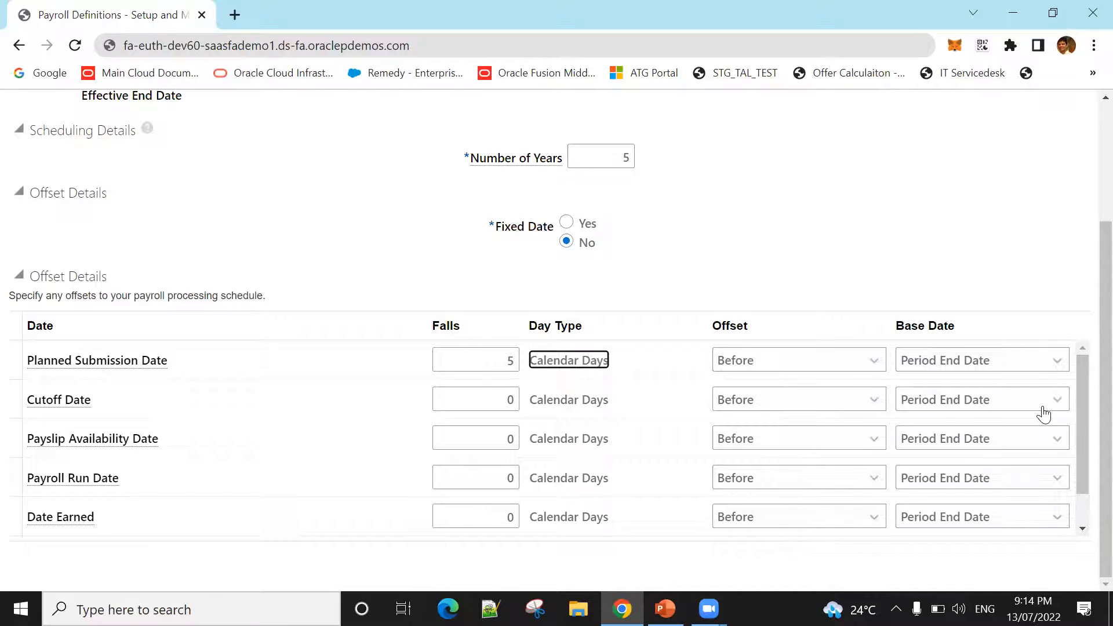
Step: Set the Cutoff Date to fall 7 calendar days before the period end date
click(510, 399)
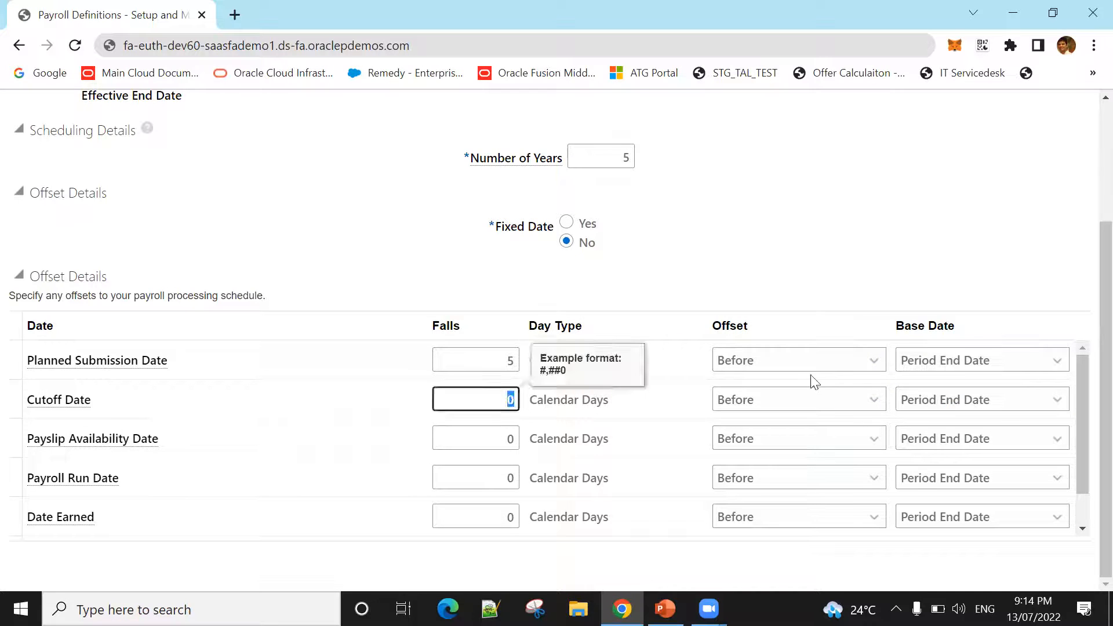
text(7)
key(Tab)
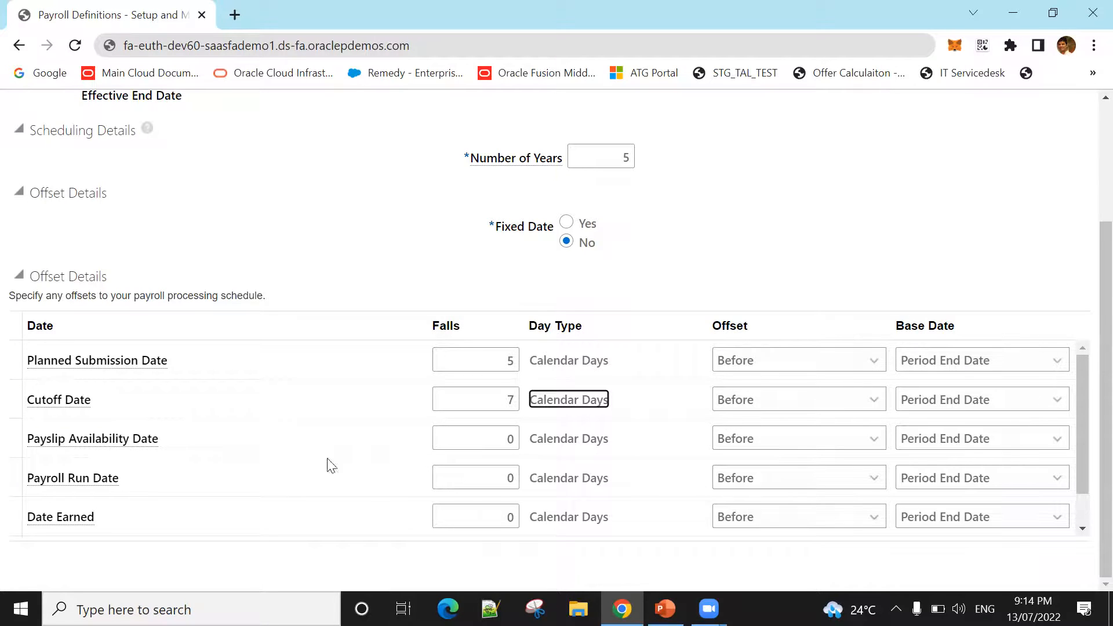
Step: Set the Payroll Run Date to fall 3 calendar days before the period end date
double_click(510, 477)
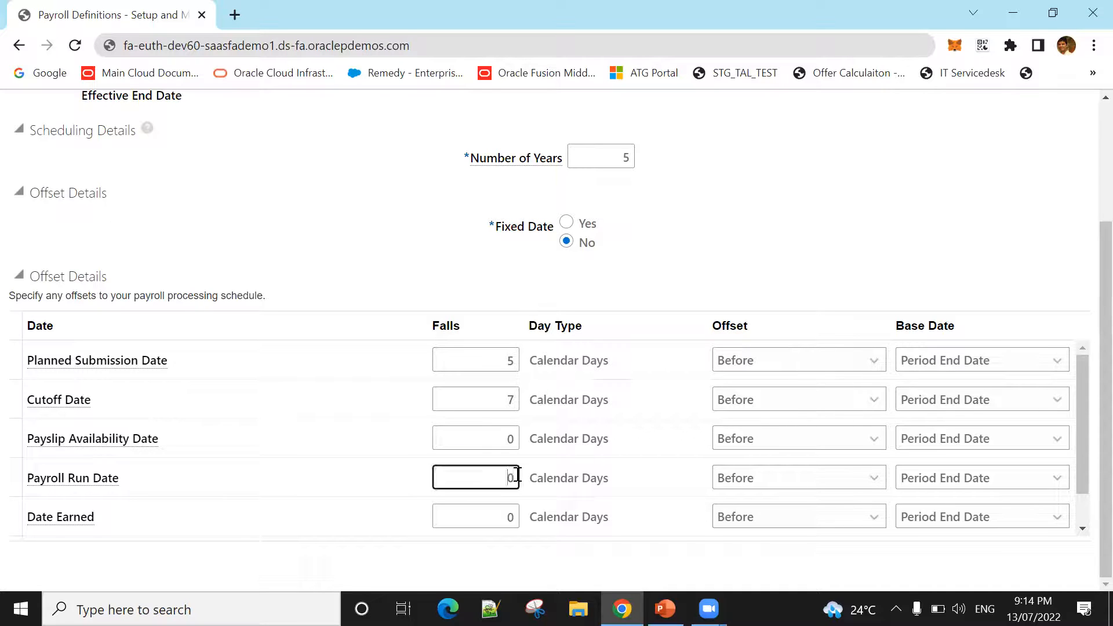
text(3)
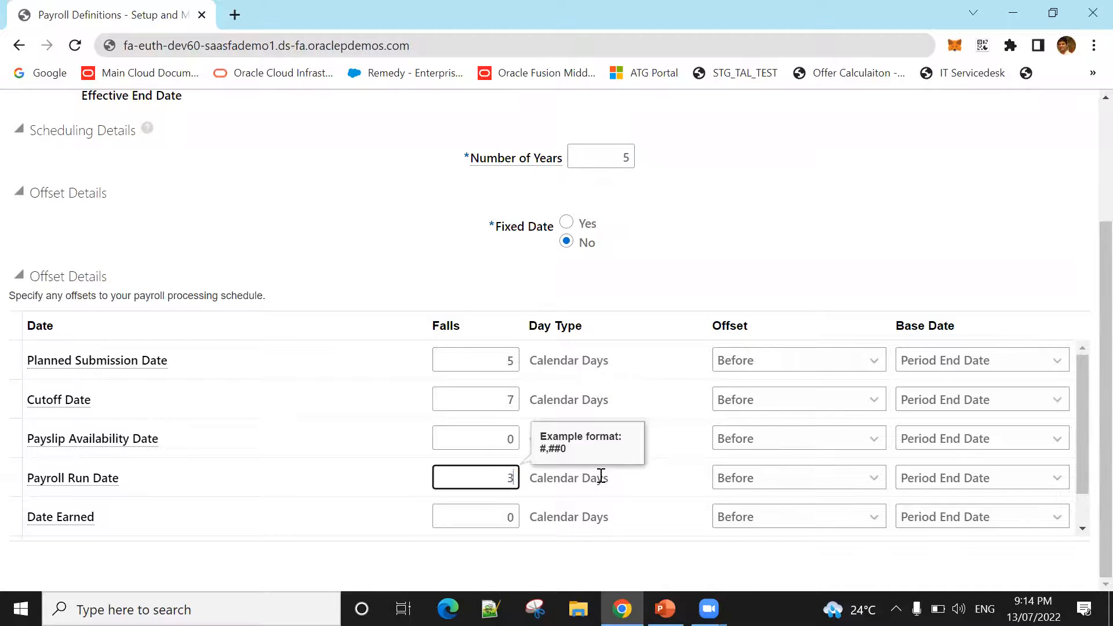
click(601, 476)
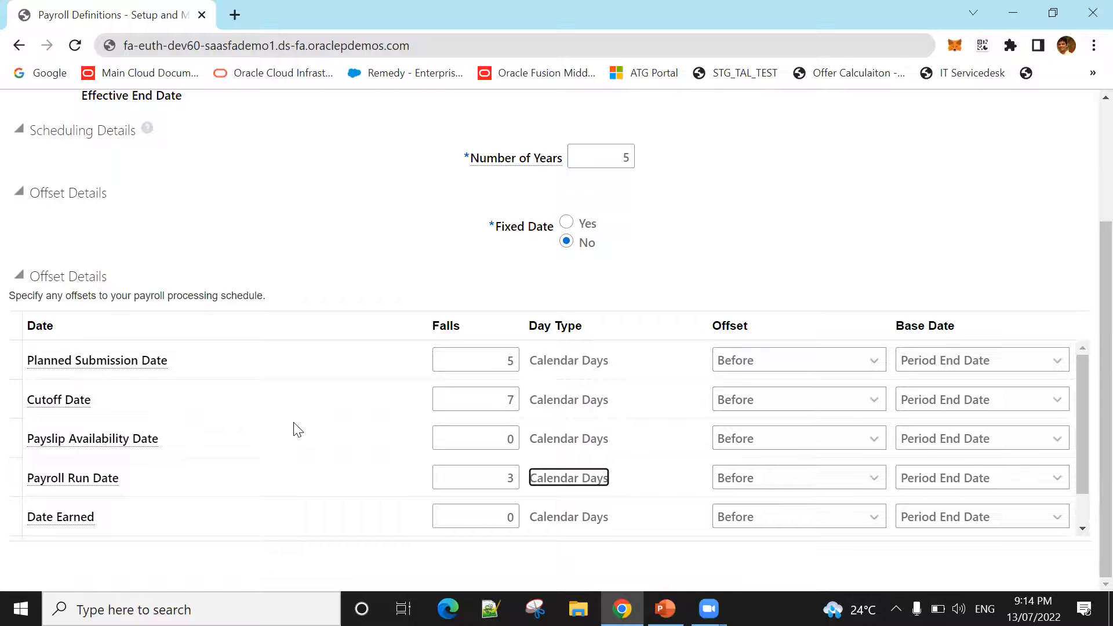
Step: Review the offset rows for all payroll dates against the payroll's first period end date
scroll(406, 417, down, 1)
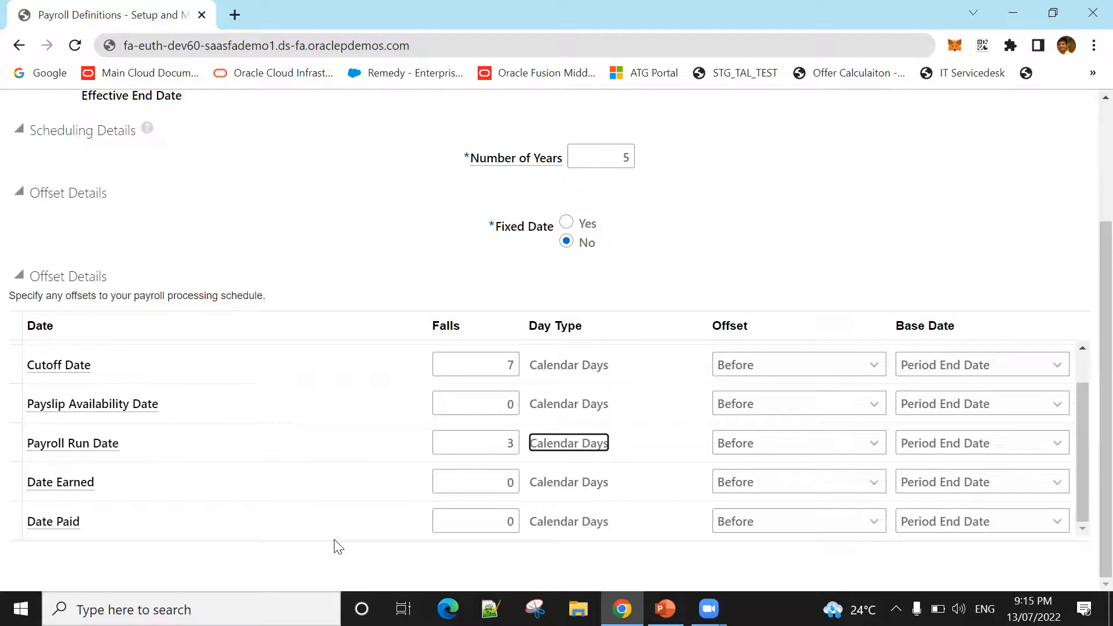
scroll(547, 440, up, 1)
scroll(1085, 415, up, 3)
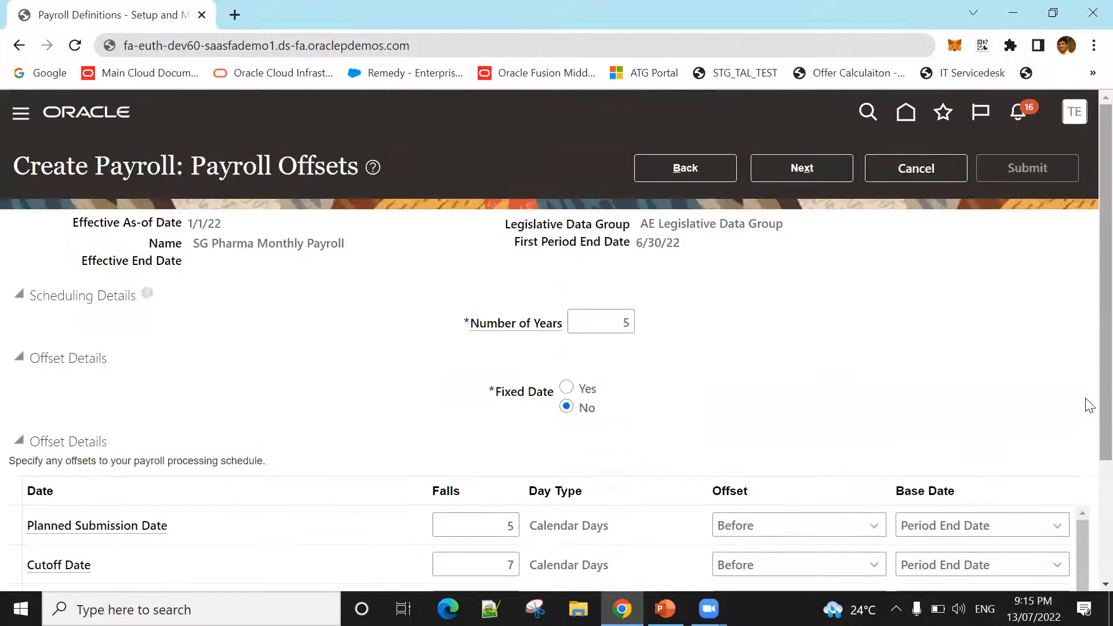
scroll(1086, 440, down, 3)
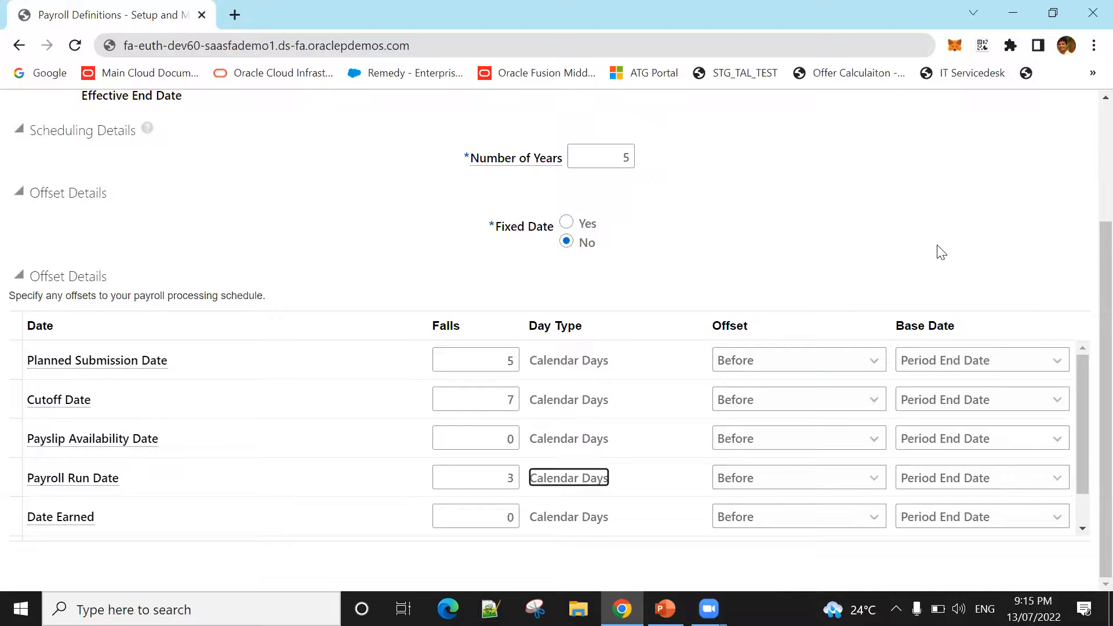
scroll(940, 253, up, 3)
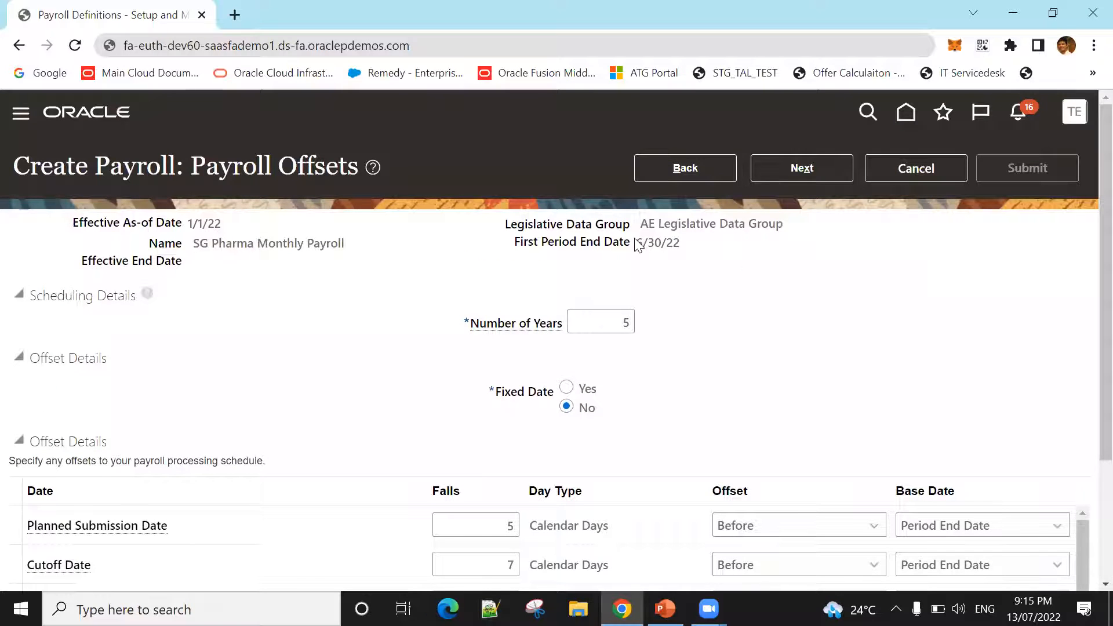
drag(637, 241, 685, 246)
triple_click(658, 244)
scroll(644, 259, down, 2)
scroll(791, 241, down, 1)
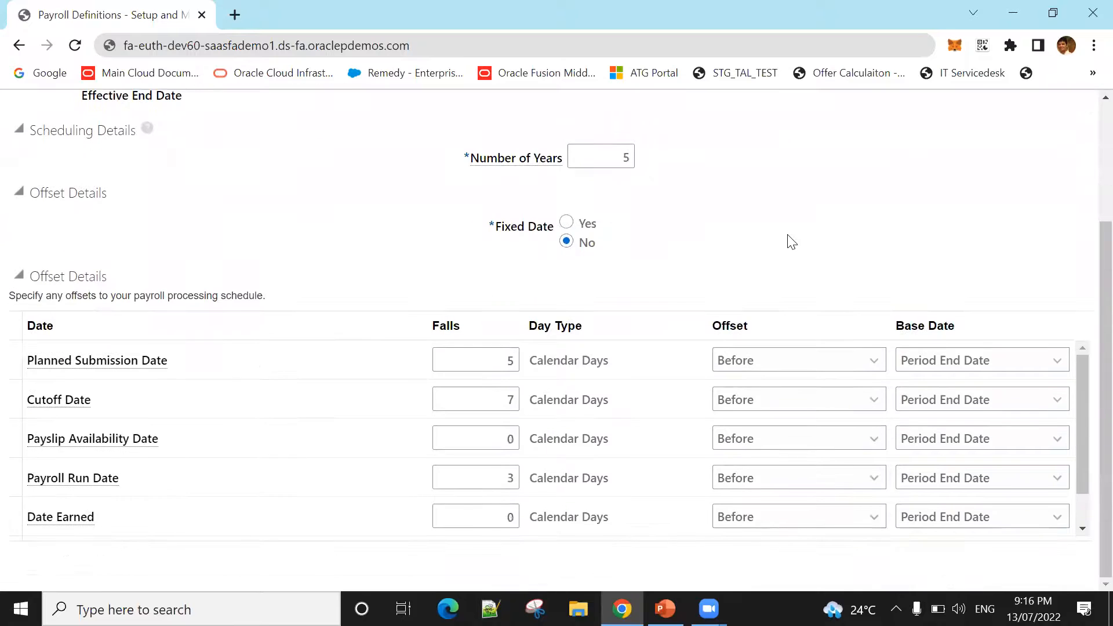
scroll(791, 241, up, 2)
scroll(782, 265, down, 1)
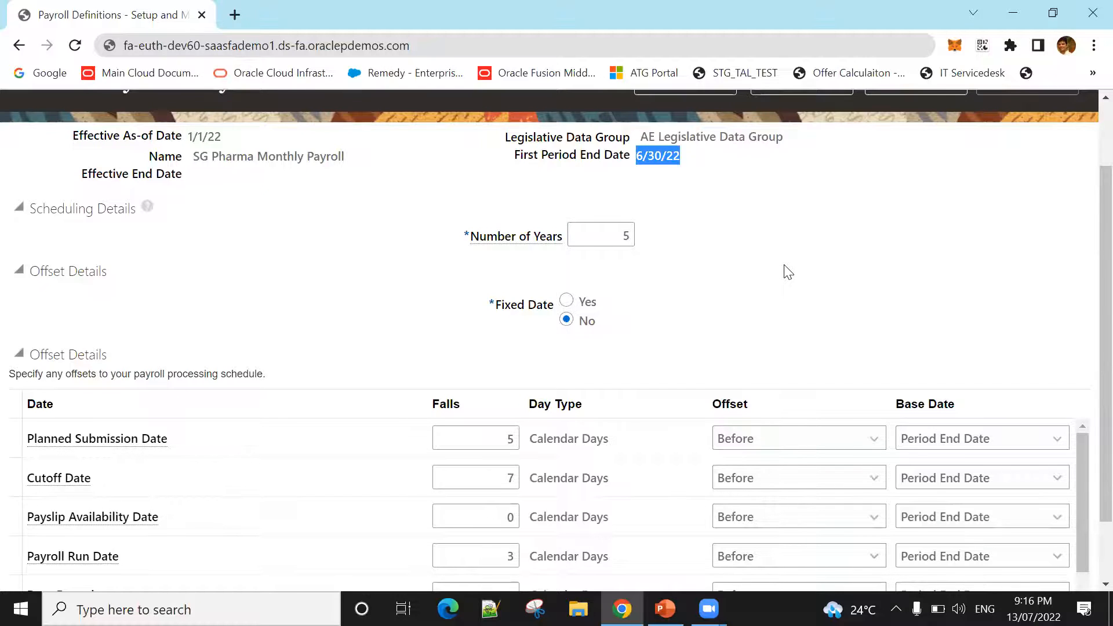
scroll(788, 272, up, 2)
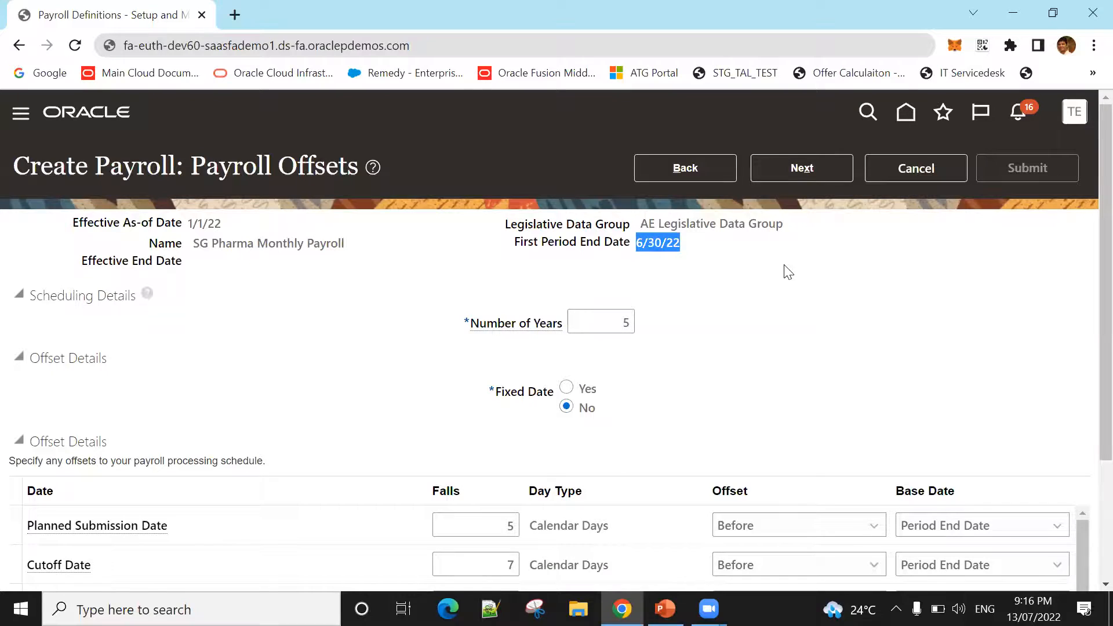
scroll(795, 303, down, 2)
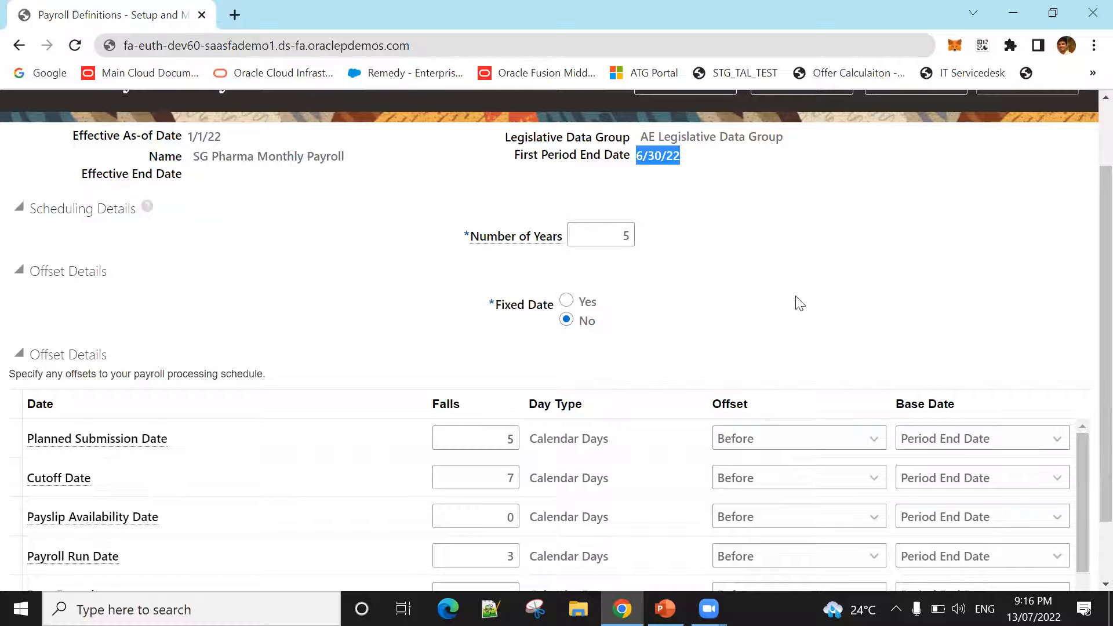
scroll(800, 303, up, 2)
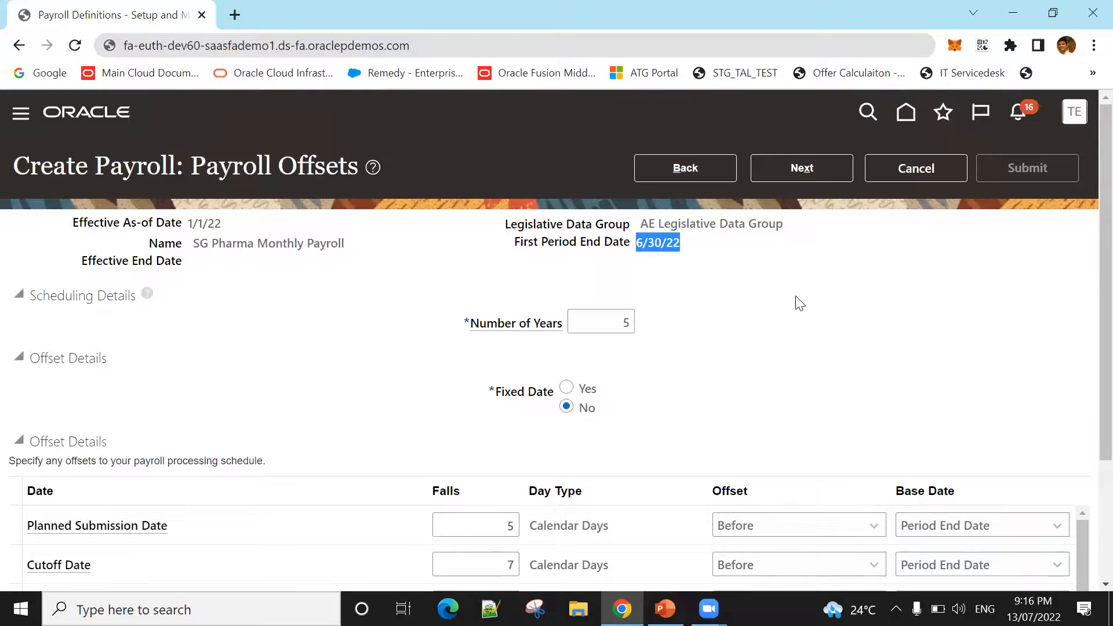
Step: Continue to the payroll calendar and bring the whole table of payroll time periods into view
click(823, 168)
scroll(802, 296, down, 1)
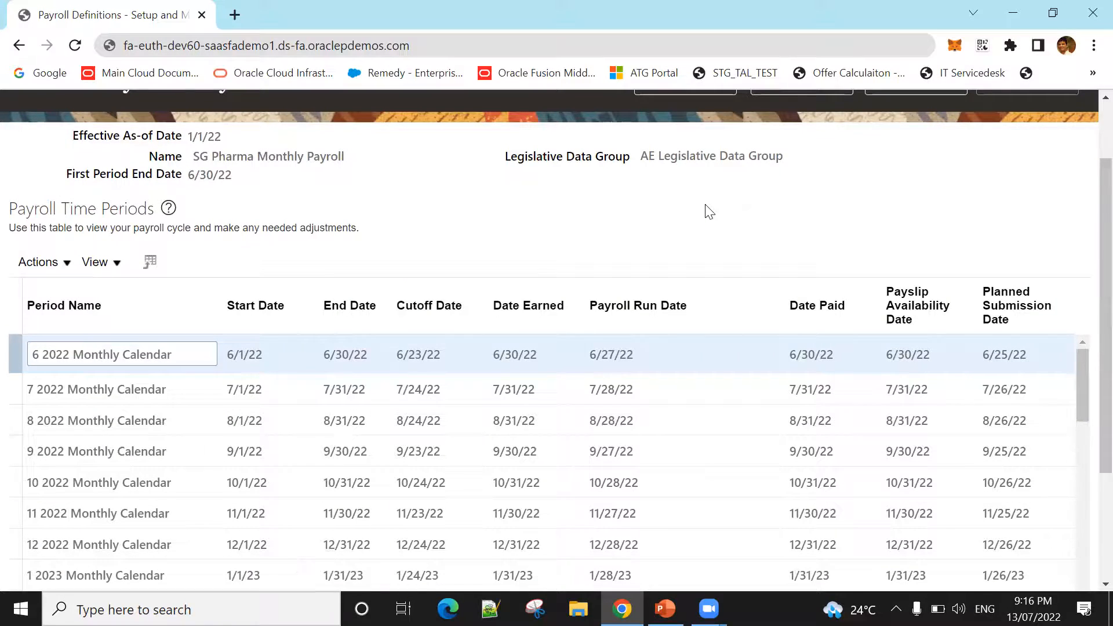
scroll(293, 318, down, 1)
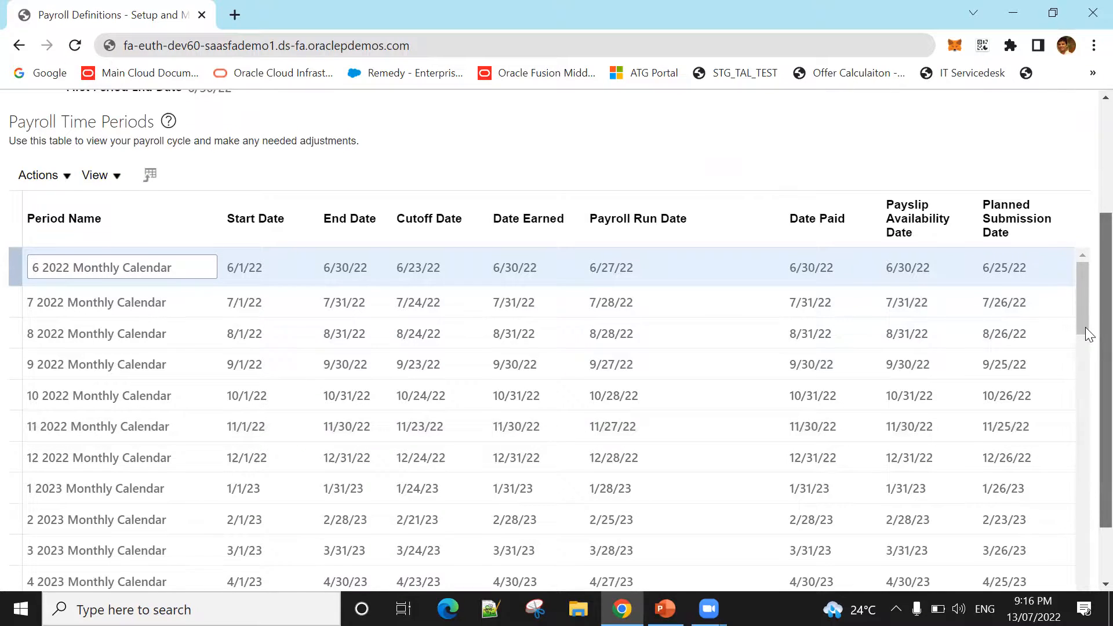
scroll(1087, 342, down, 1)
scroll(1087, 347, down, 1)
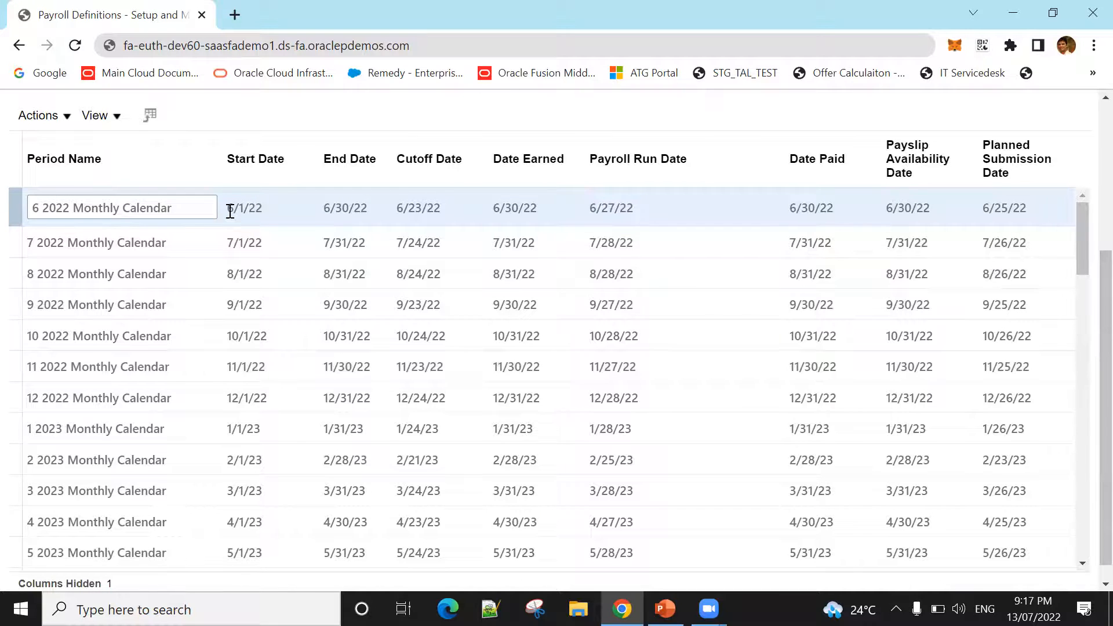
Step: Check the start, end, cutoff, earned, run and submission dates of the June and July 2022 periods
drag(227, 210, 248, 210)
key(shift+Right)
drag(326, 206, 423, 209)
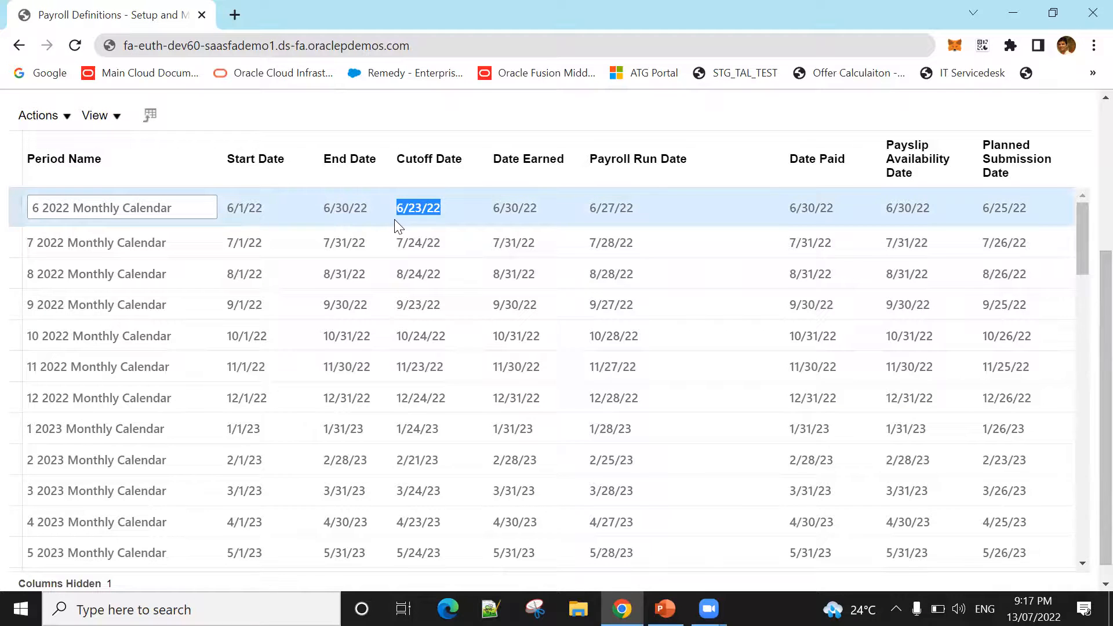
click(428, 210)
drag(514, 209, 493, 209)
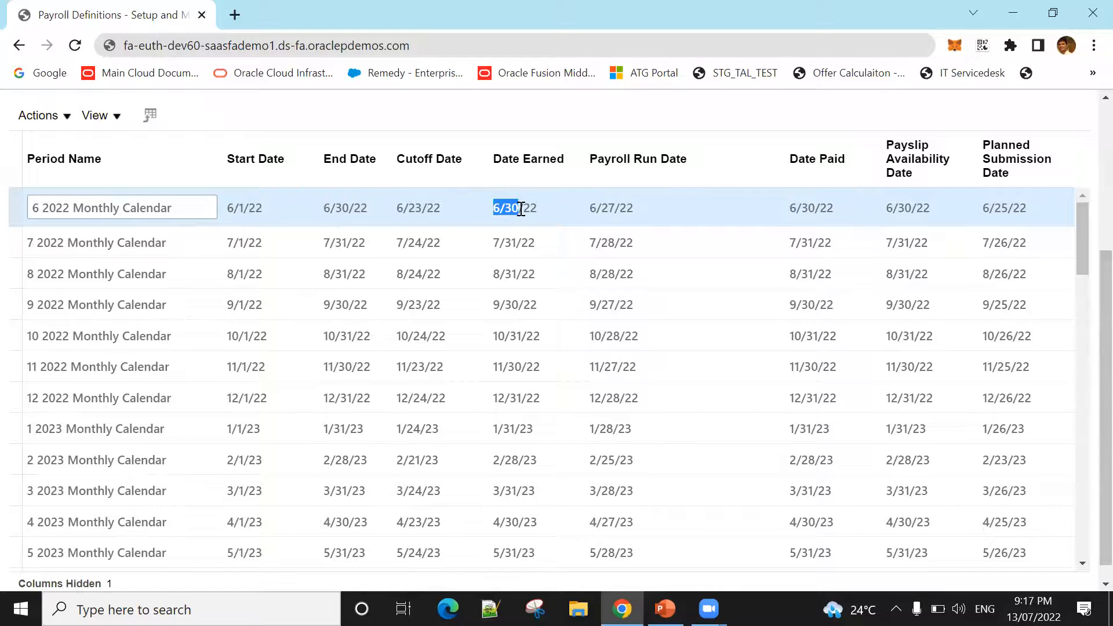
drag(613, 207, 602, 207)
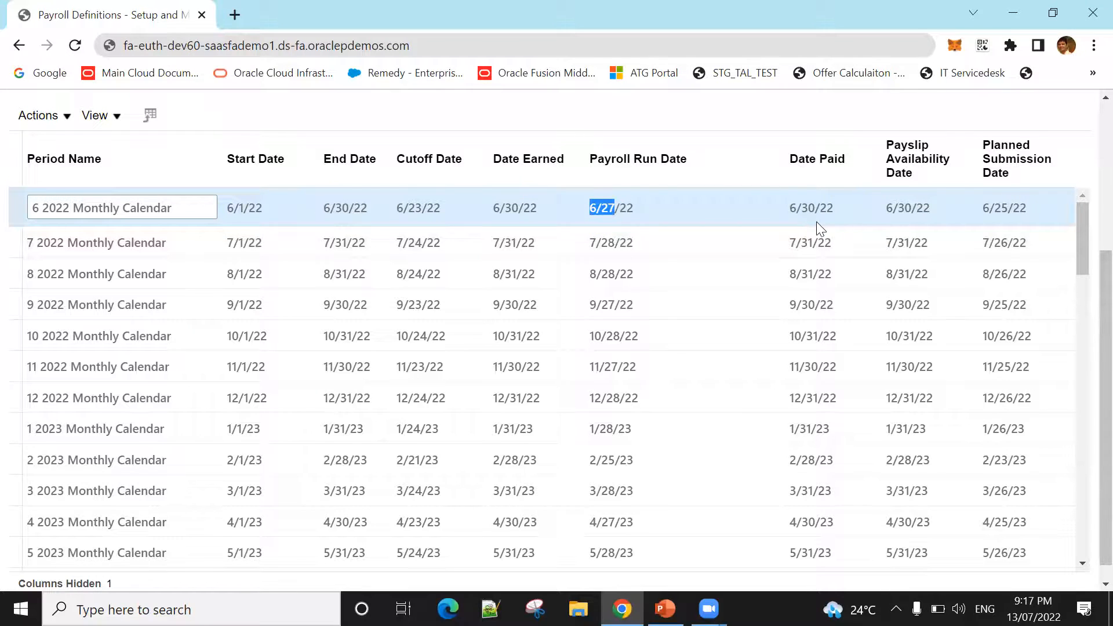
drag(1008, 209, 979, 217)
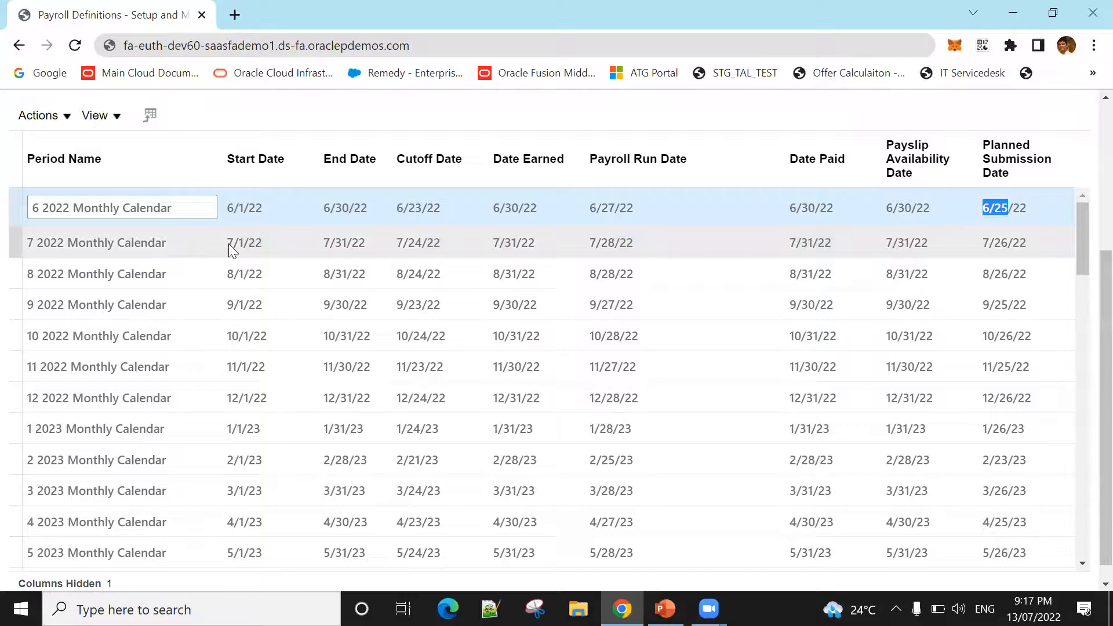
drag(351, 243, 328, 246)
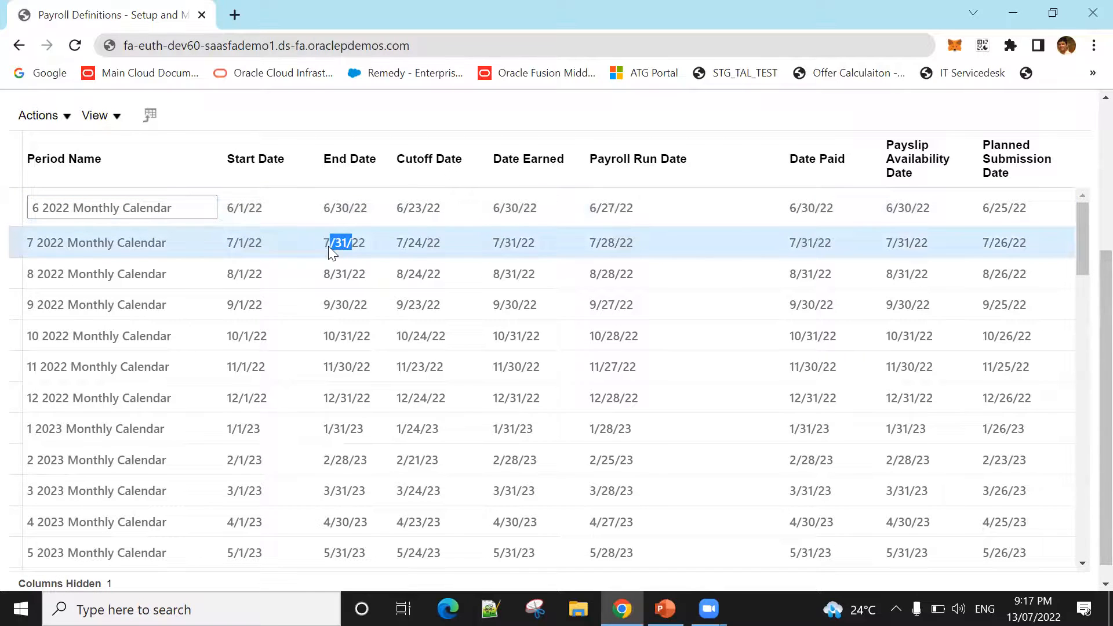
click(453, 244)
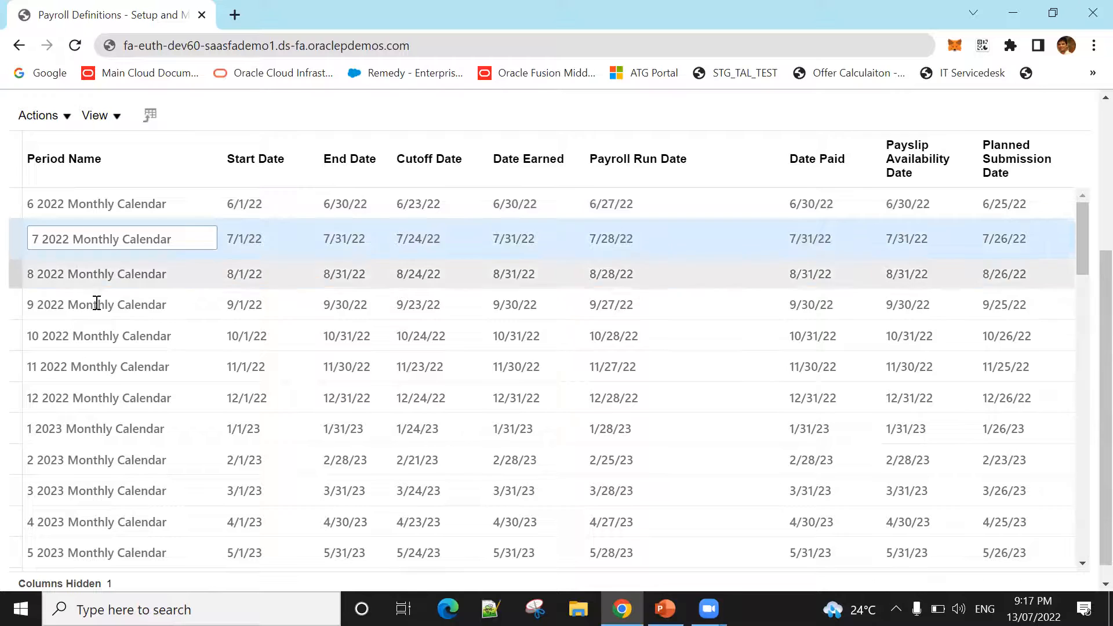
Step: Examine the payroll time periods from December 2022 onwards and the rest of the calendar page
click(71, 390)
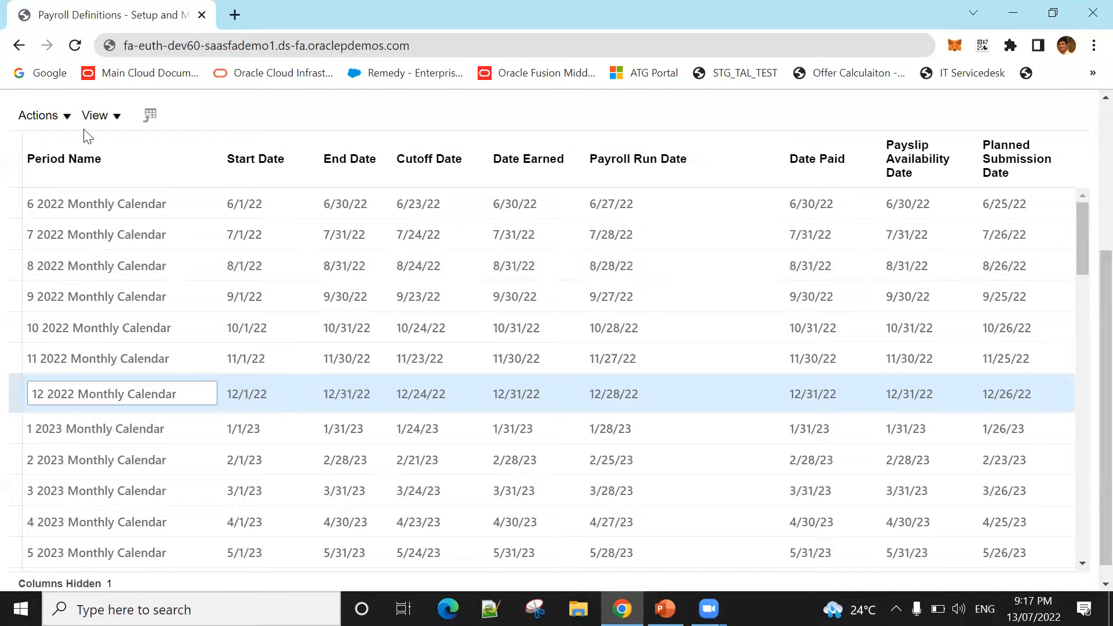
click(36, 115)
click(141, 389)
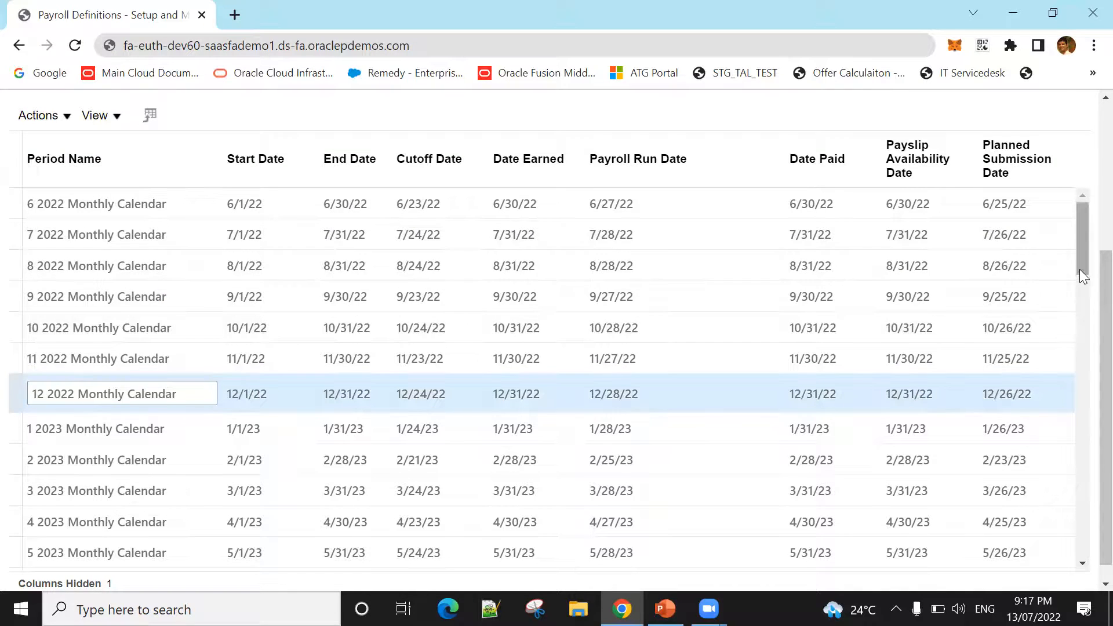
scroll(1080, 272, down, 1)
scroll(1085, 252, up, 1)
scroll(1085, 361, up, 1)
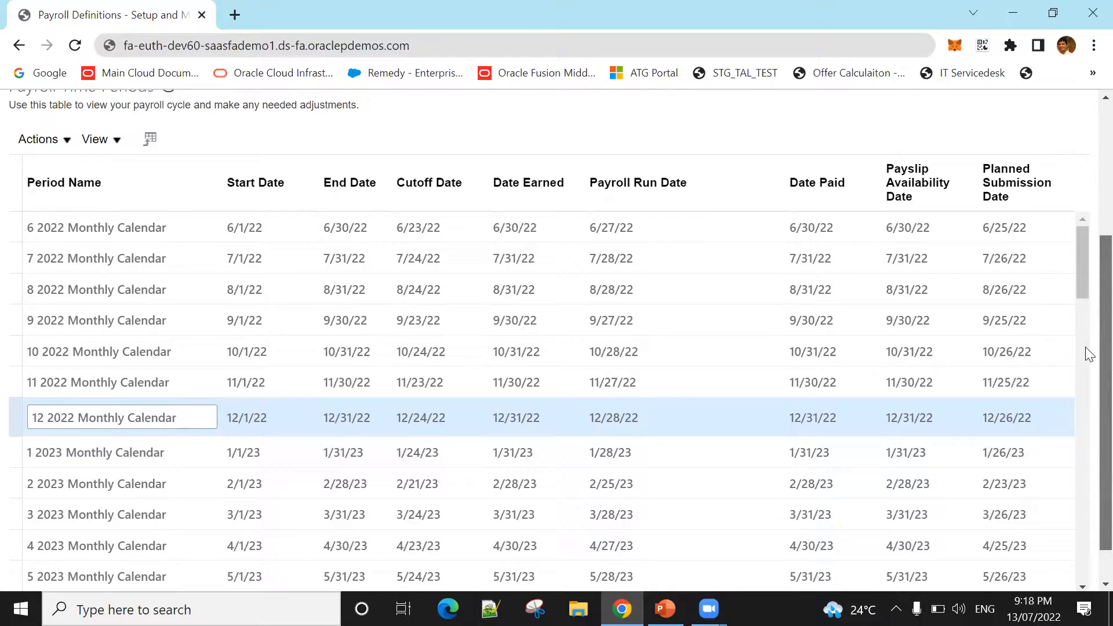
scroll(1086, 354, up, 1)
scroll(1085, 278, up, 5)
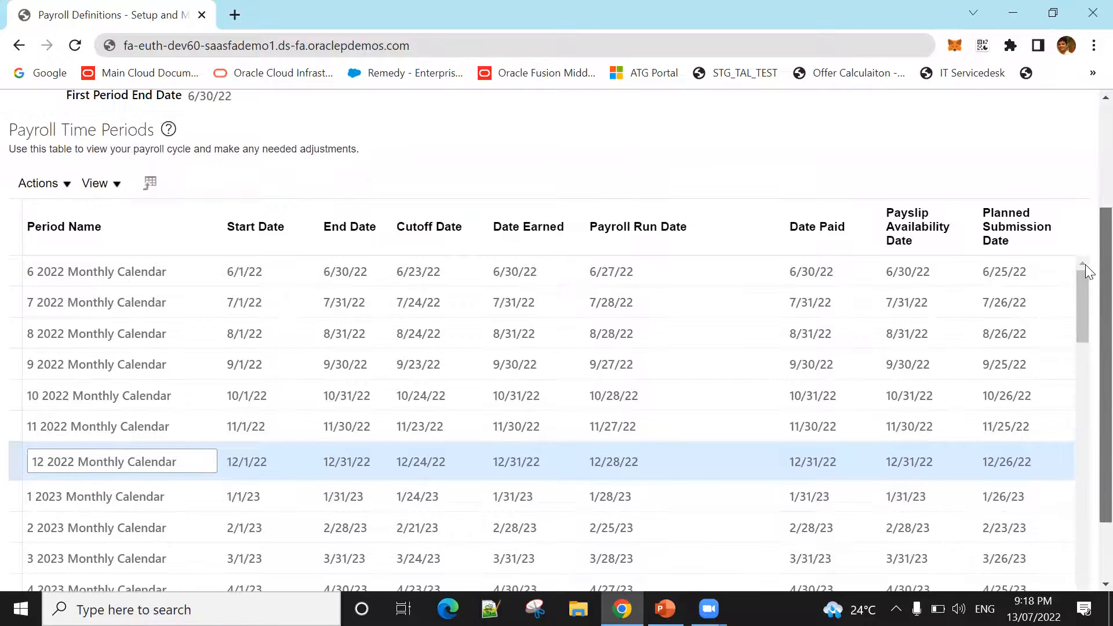
scroll(1088, 255, down, 3)
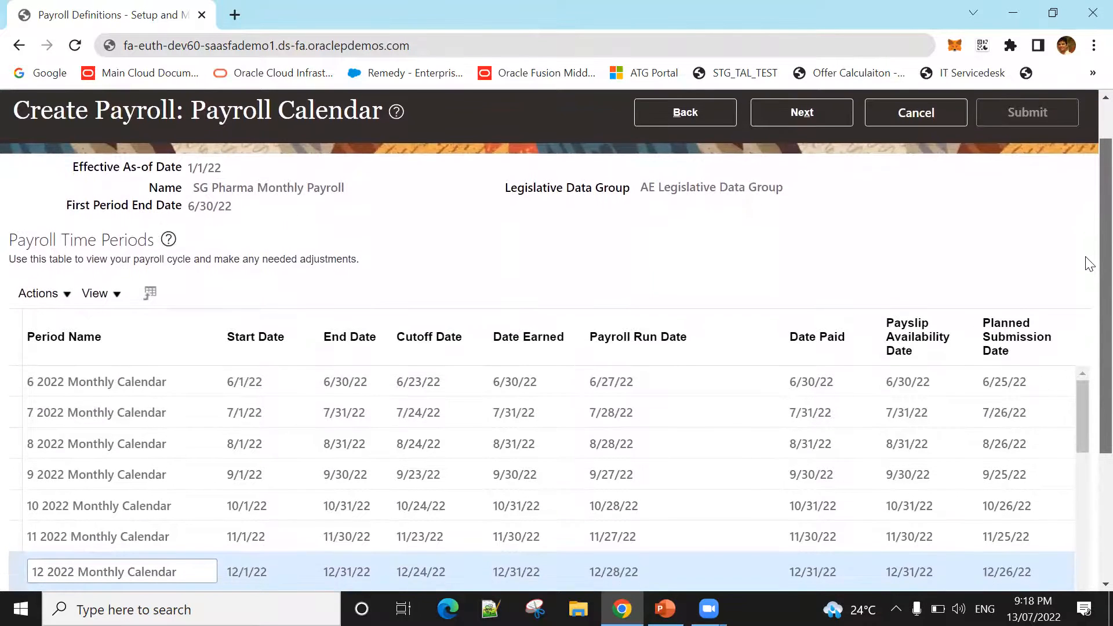
scroll(1085, 313, down, 1)
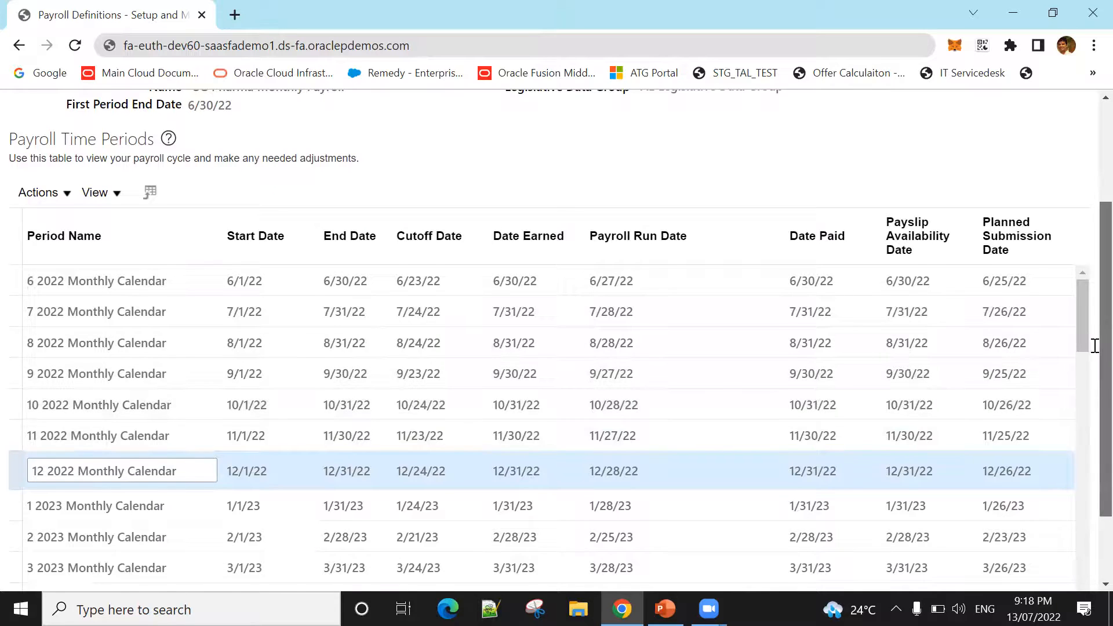
Step: Continue to the payroll costing page and review the cost account, suspense account and default account fields
scroll(1093, 350, up, 3)
click(815, 103)
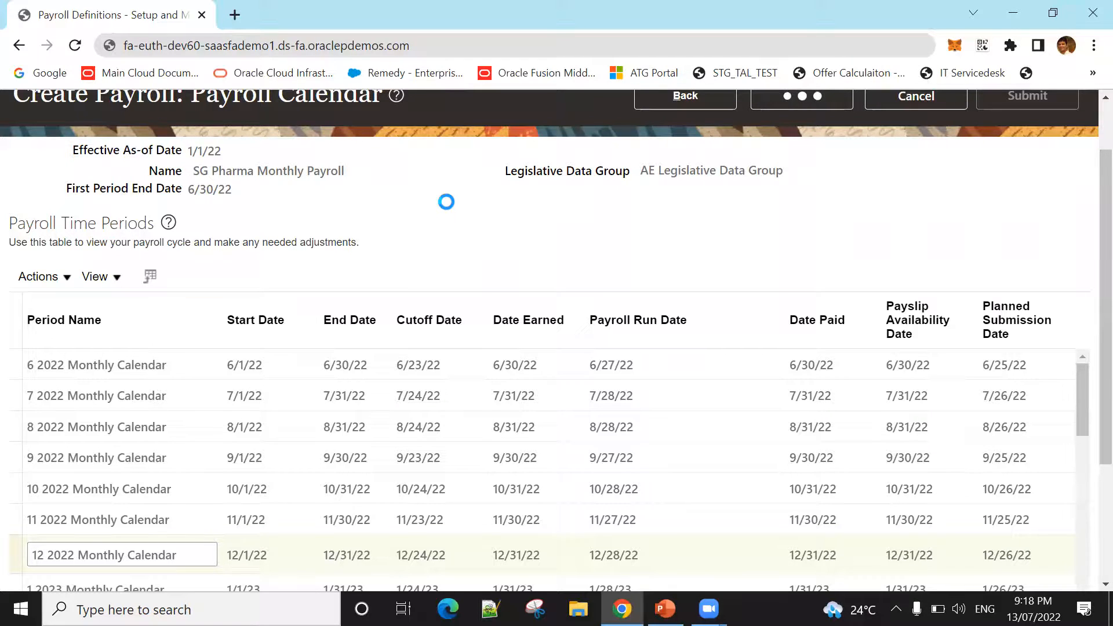
scroll(467, 324, down, 3)
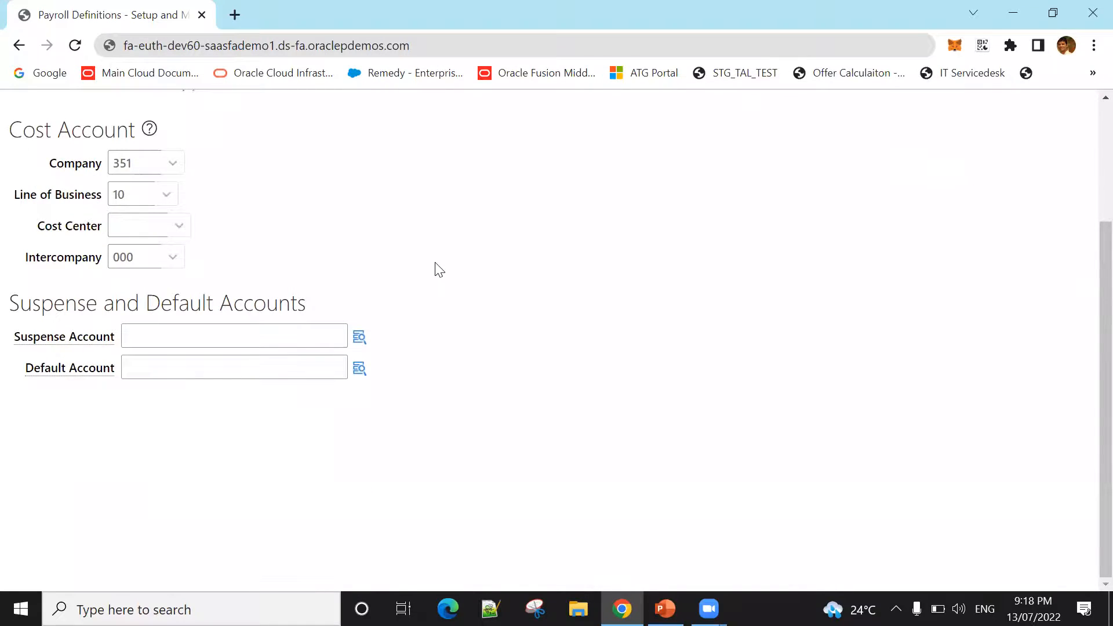
scroll(439, 270, up, 2)
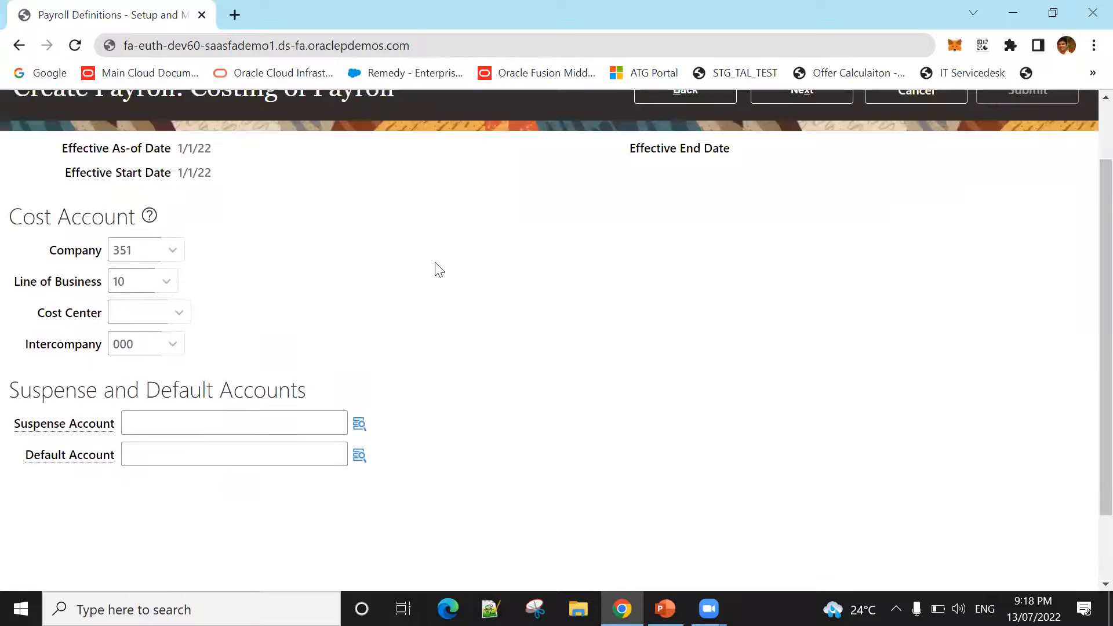
scroll(439, 269, up, 2)
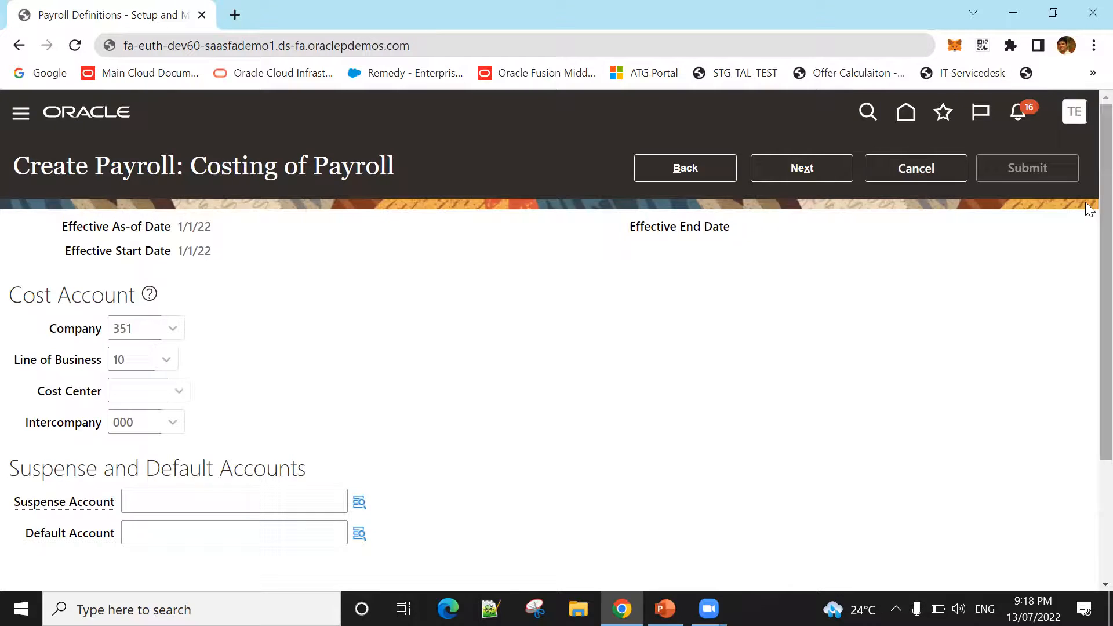
Step: Continue to the payroll summary, check its details, offsets and time periods, and submit the payroll definition
click(771, 172)
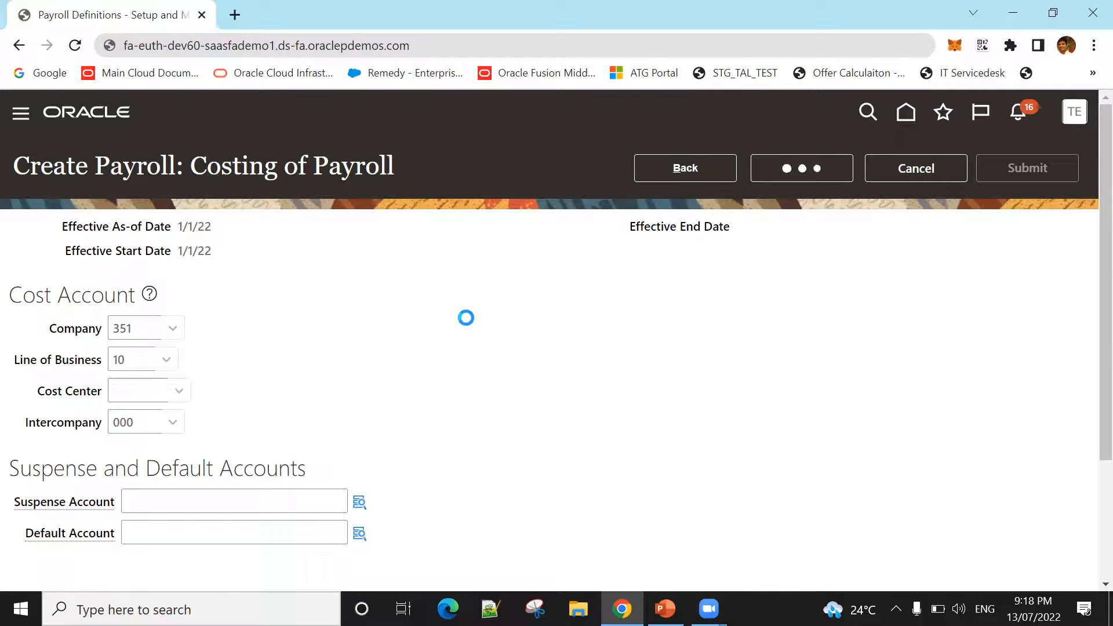
scroll(472, 328, down, 2)
scroll(472, 328, down, 9)
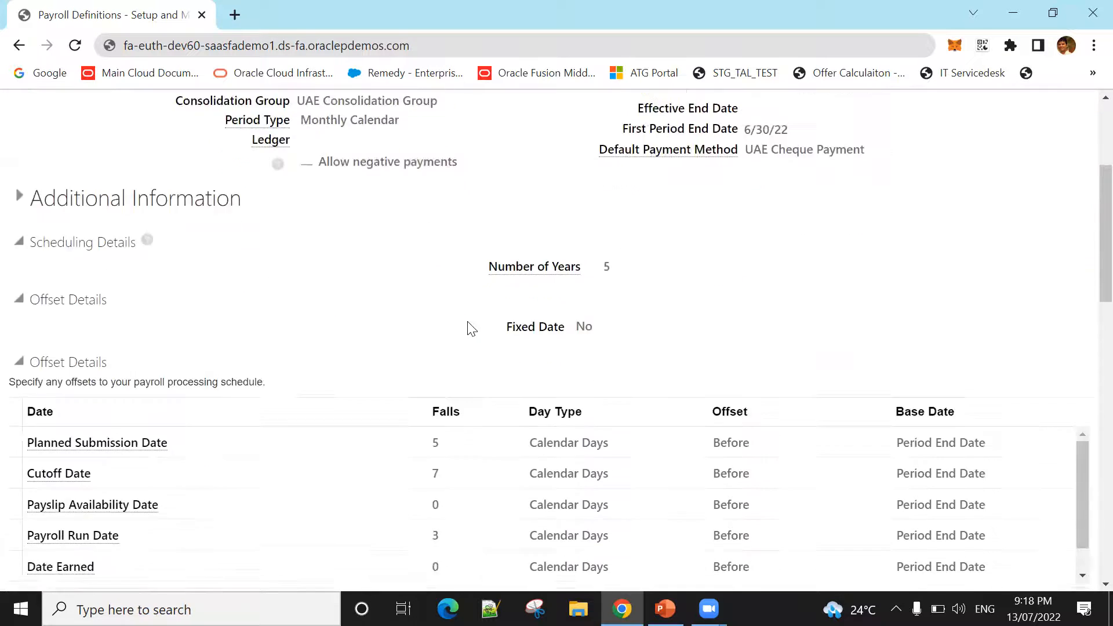
scroll(472, 329, down, 5)
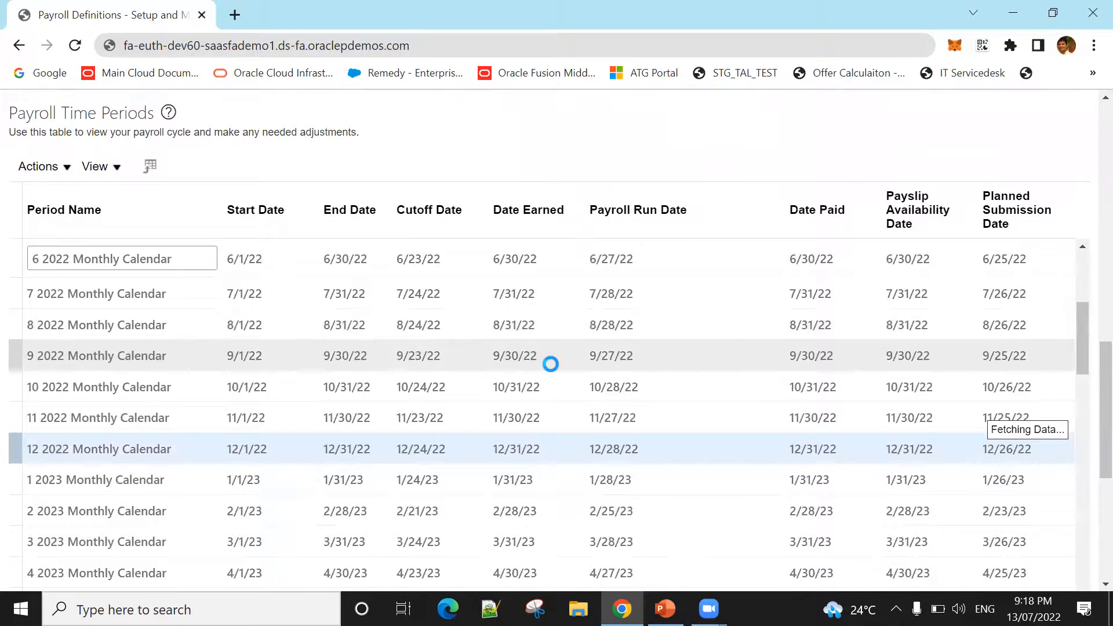
scroll(551, 365, up, 12)
scroll(807, 320, up, 3)
click(1052, 170)
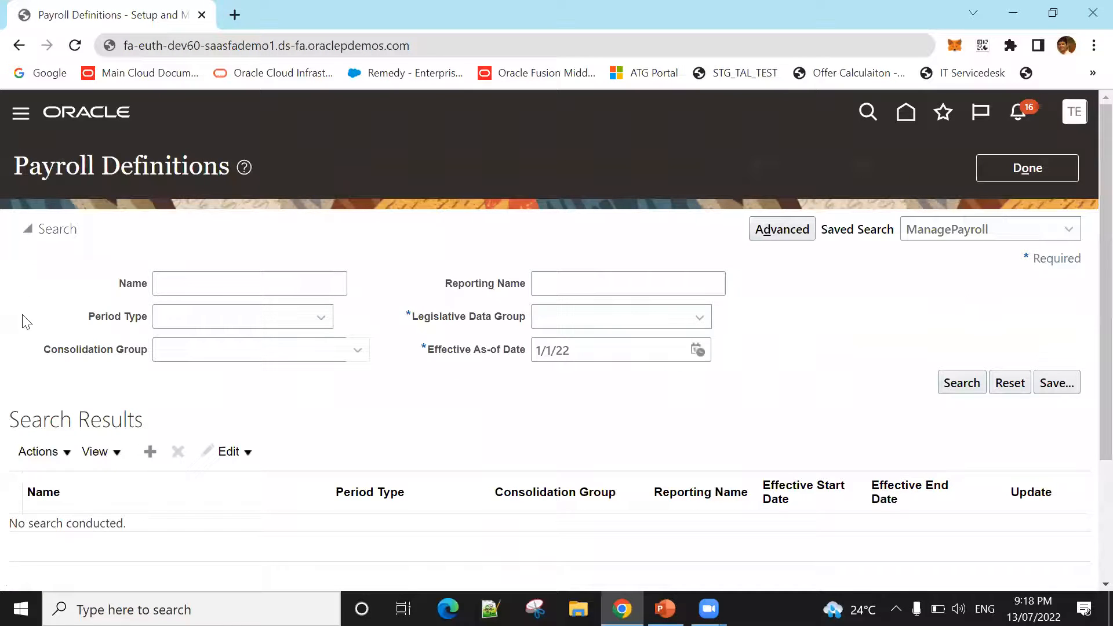
Step: Search the payroll definitions for the name SG in AE Legislative Data Group, and open SG Pharma Monthly Payroll
click(220, 288)
text(SG)
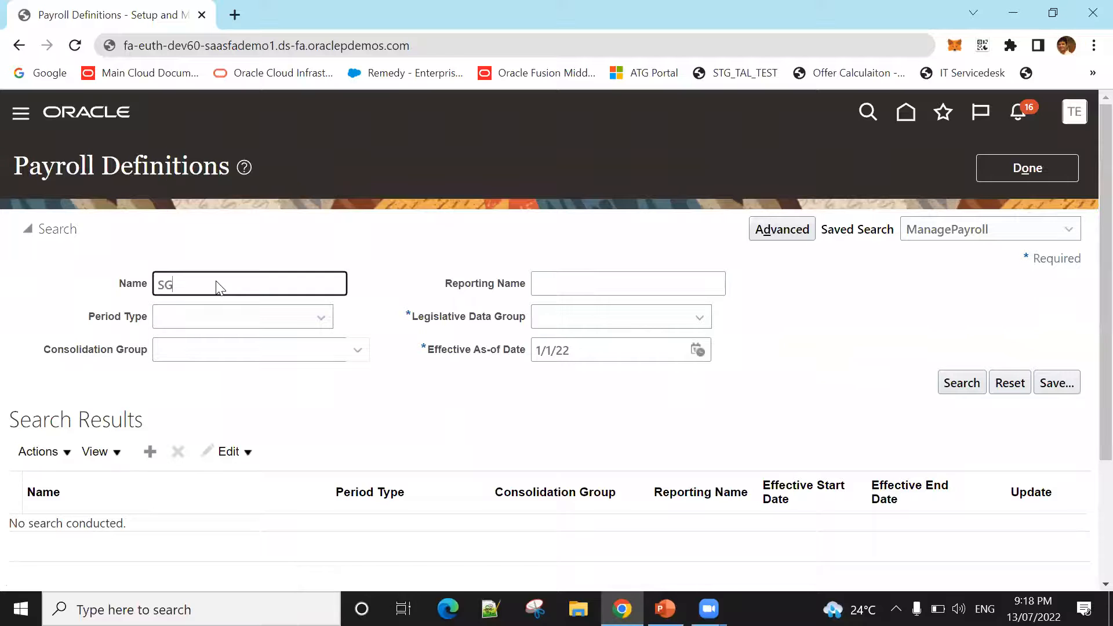
key(Return)
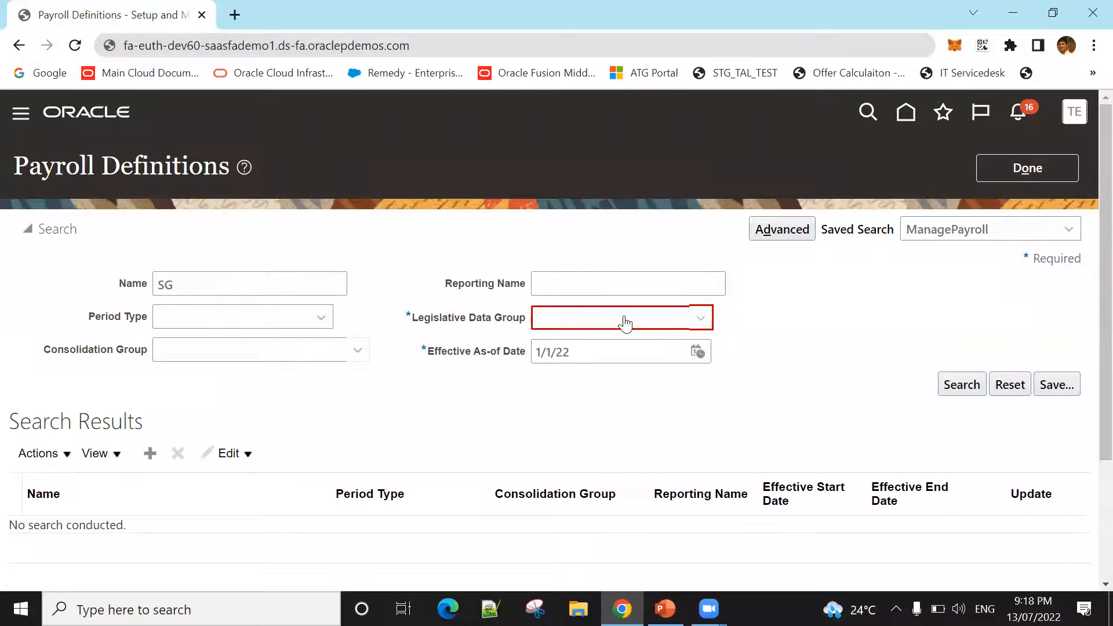
click(624, 321)
click(624, 394)
click(949, 384)
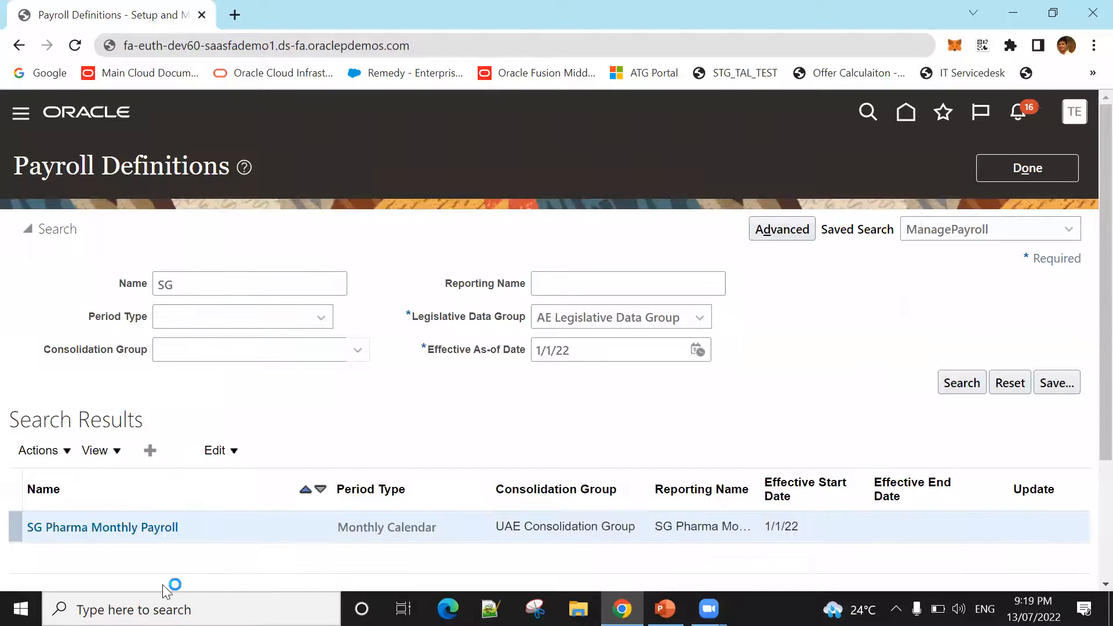
click(142, 523)
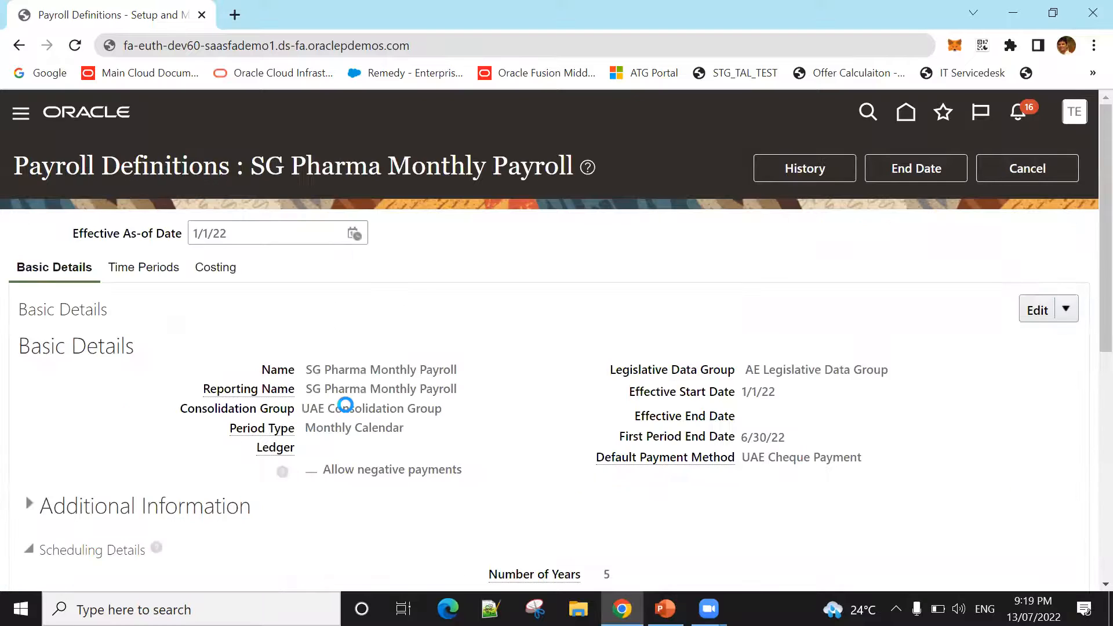
Step: Review the payroll's basic details and offset dates, and open its time periods to look through the monthly periods
scroll(351, 405, down, 7)
scroll(358, 406, down, 1)
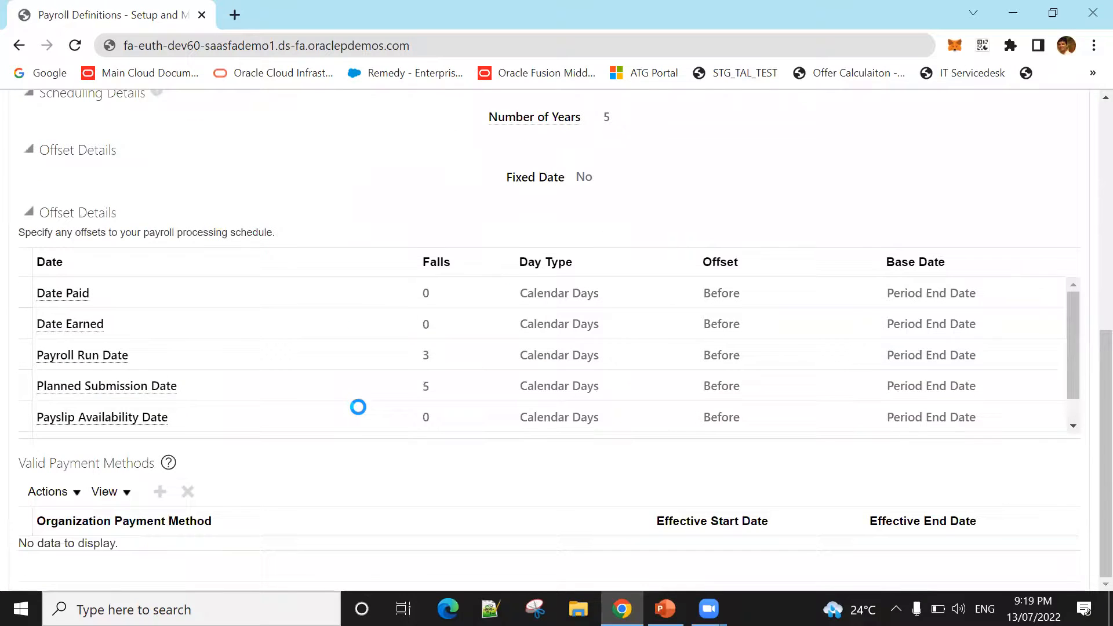
scroll(365, 472, up, 8)
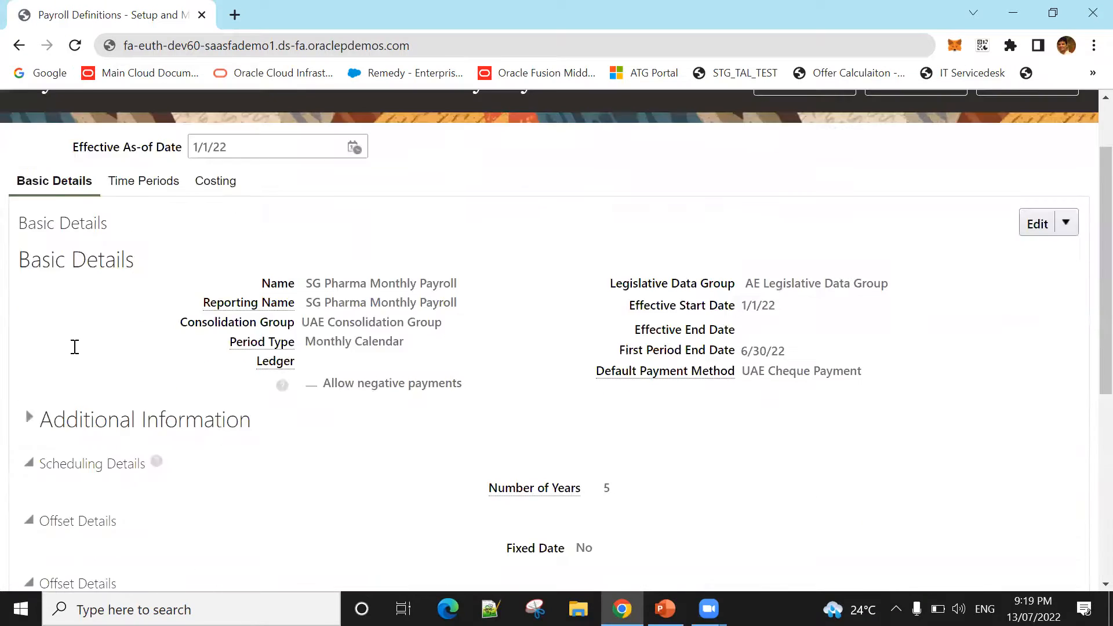
click(162, 275)
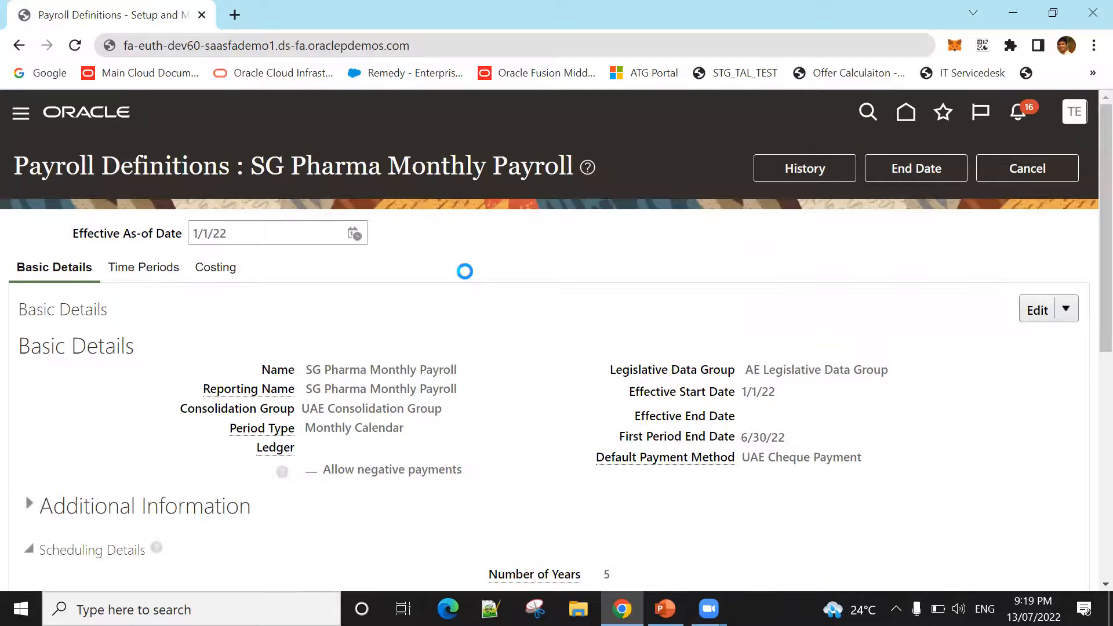
scroll(74, 373, down, 5)
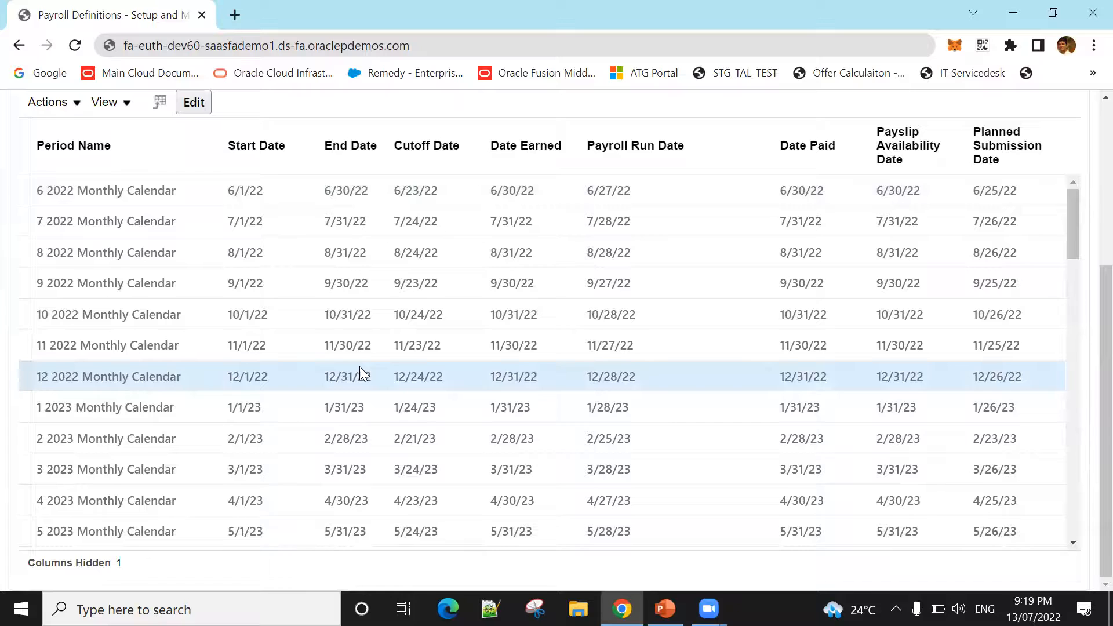
scroll(189, 376, up, 3)
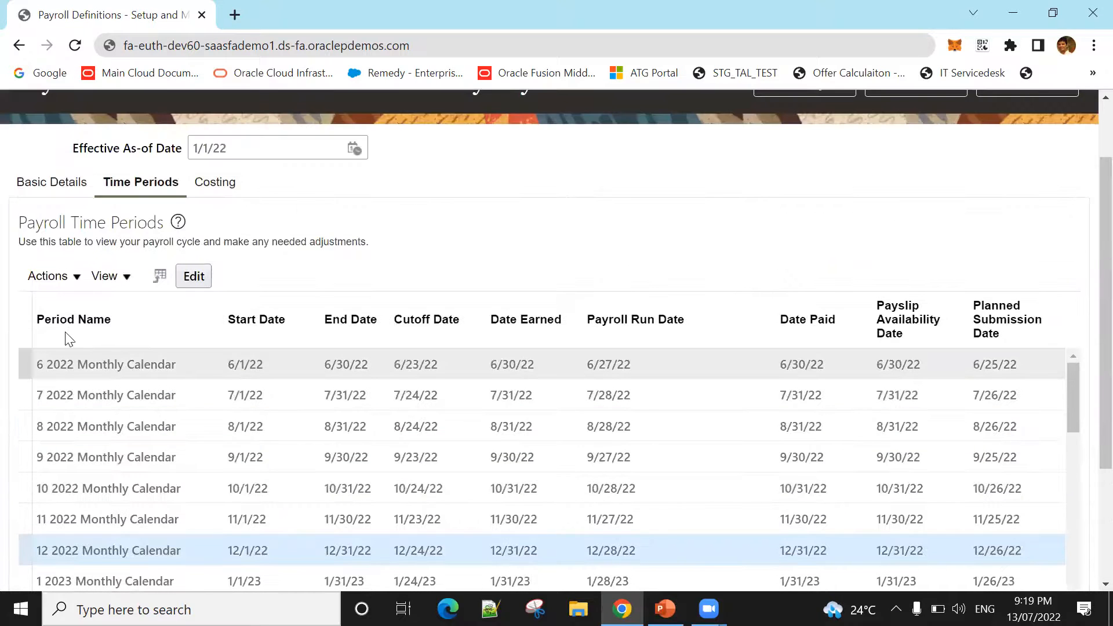
scroll(75, 356, up, 1)
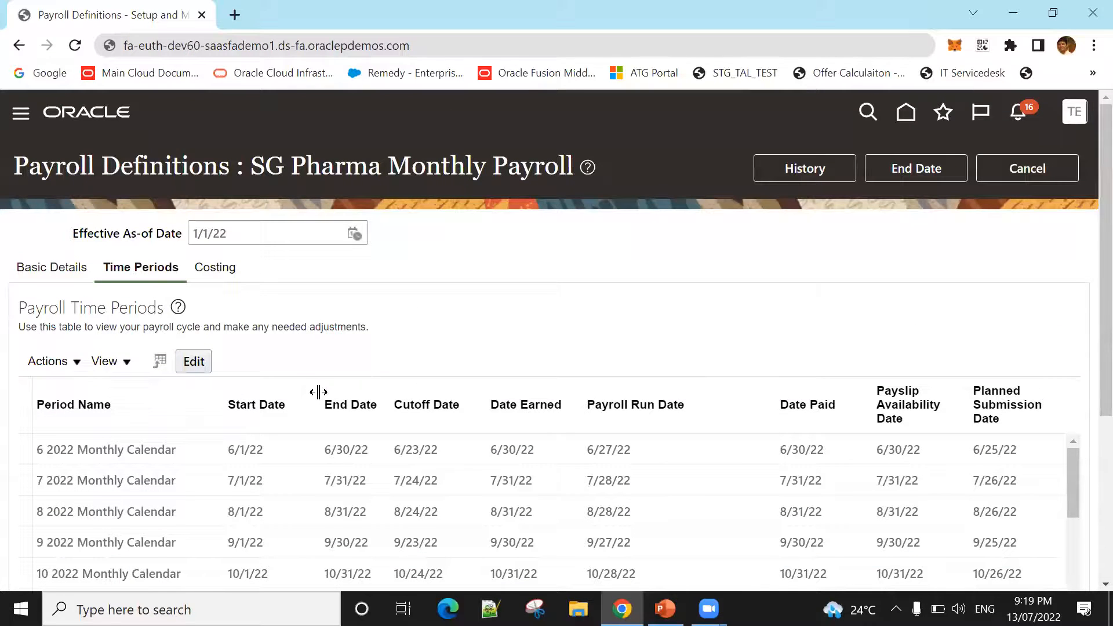
Step: Make the 12 2022 Monthly Calendar period editable and set its cutoff date to 12/15/22
scroll(210, 361, down, 1)
click(193, 274)
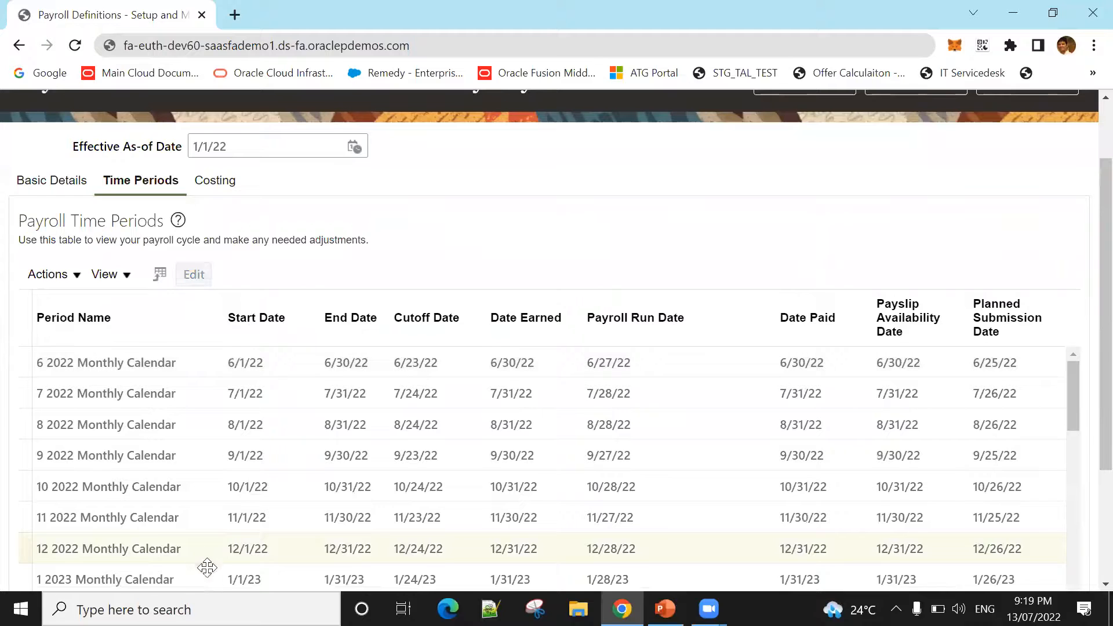
click(186, 551)
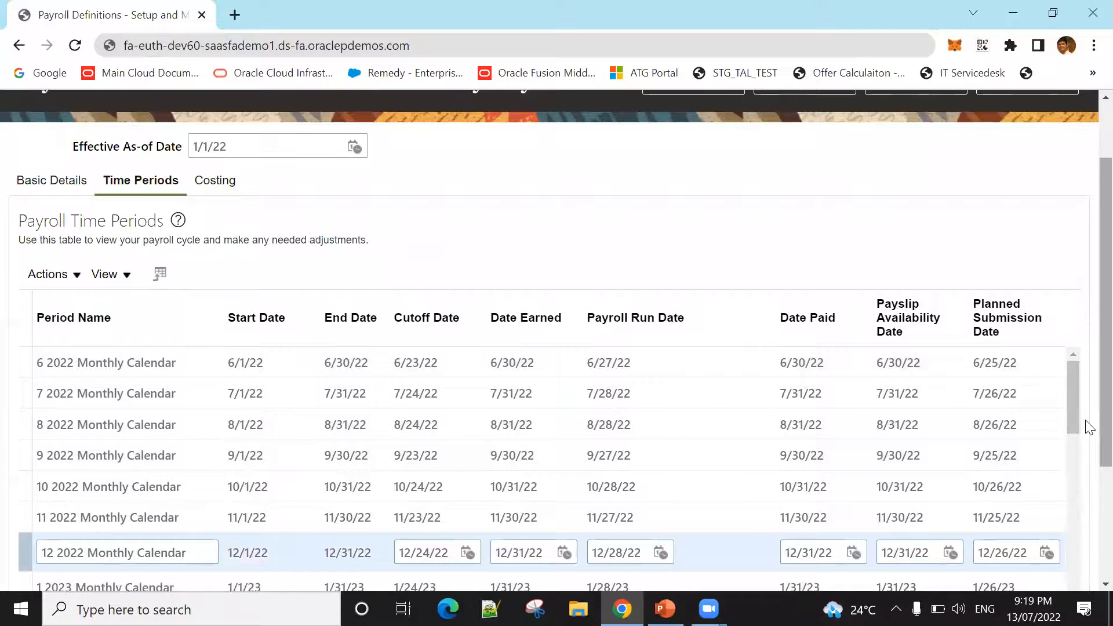
scroll(1089, 446, down, 2)
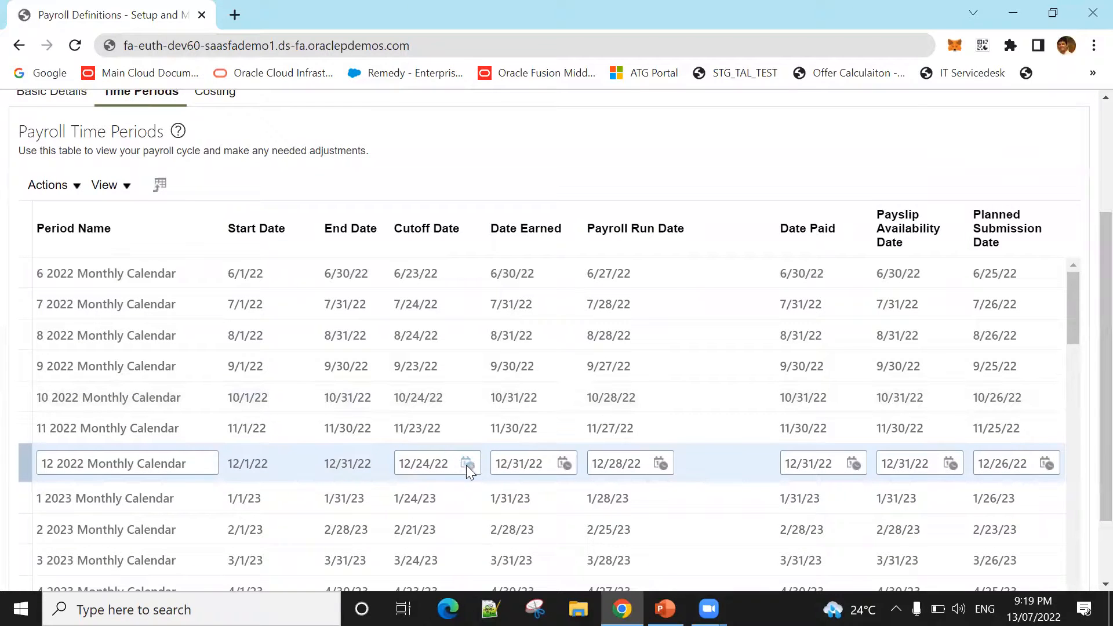
click(468, 464)
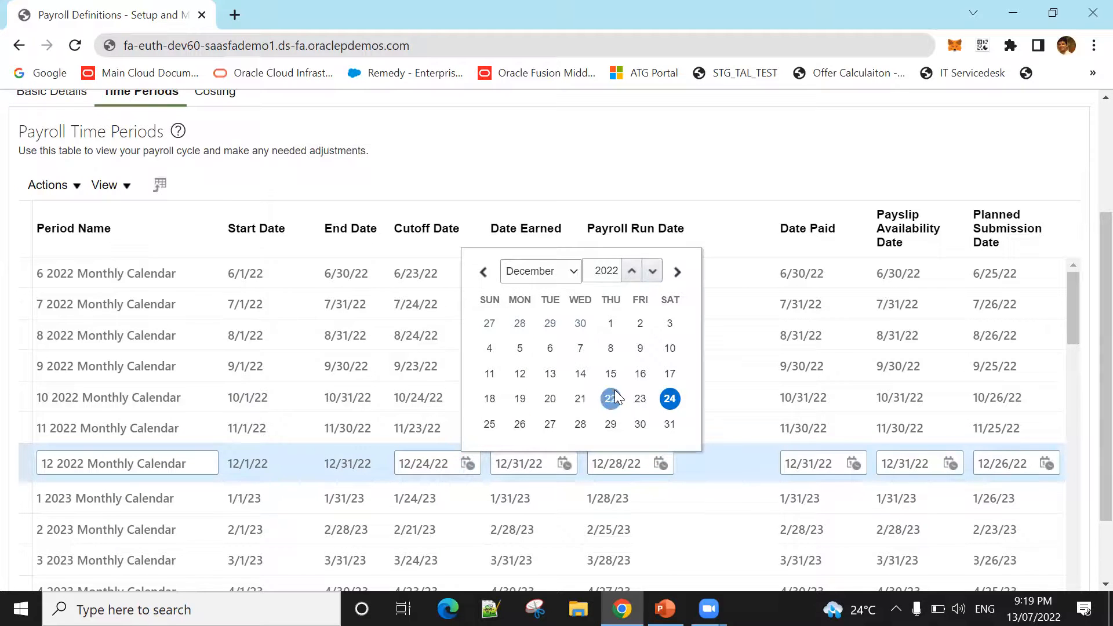
click(610, 373)
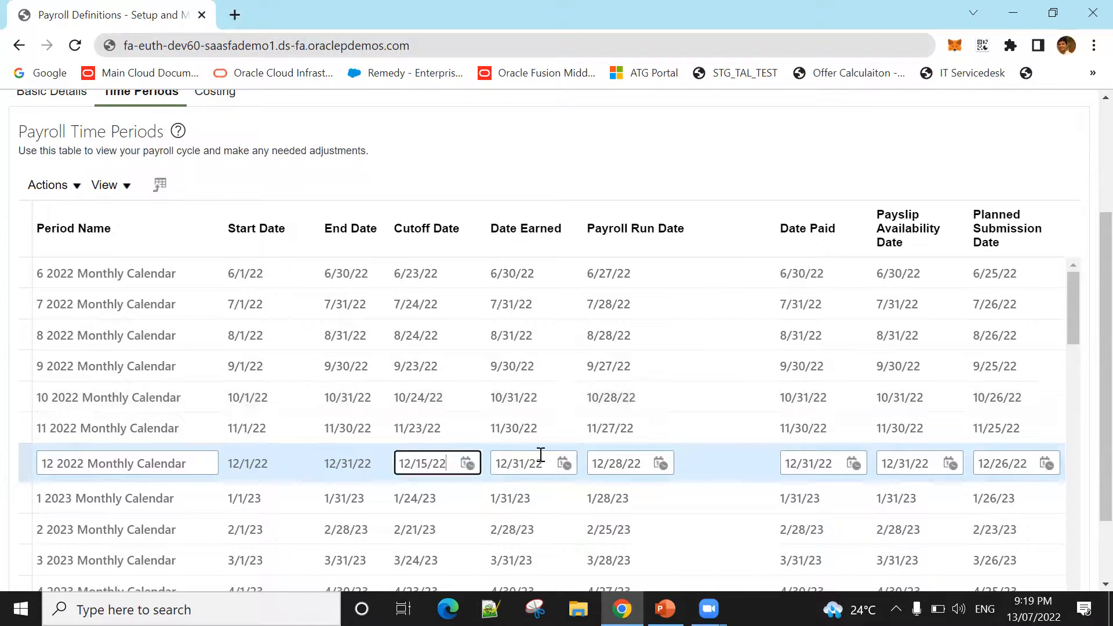
Step: Set the December 2022 period's payroll run date to 12/21/22 and its planned submission date to 12/16/22
click(654, 465)
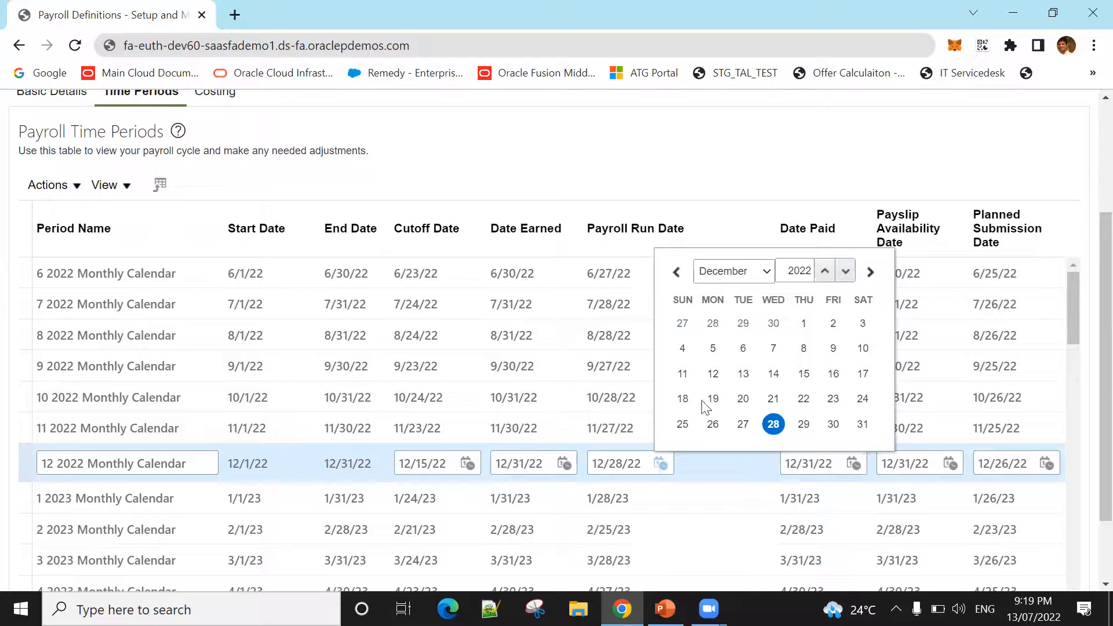
click(774, 398)
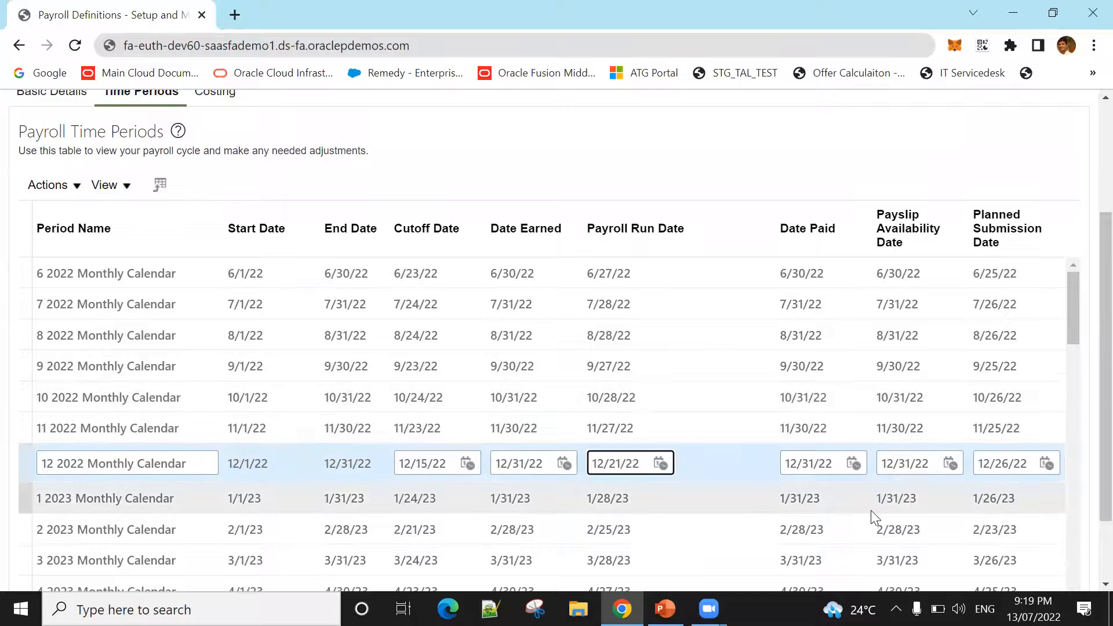
click(1047, 464)
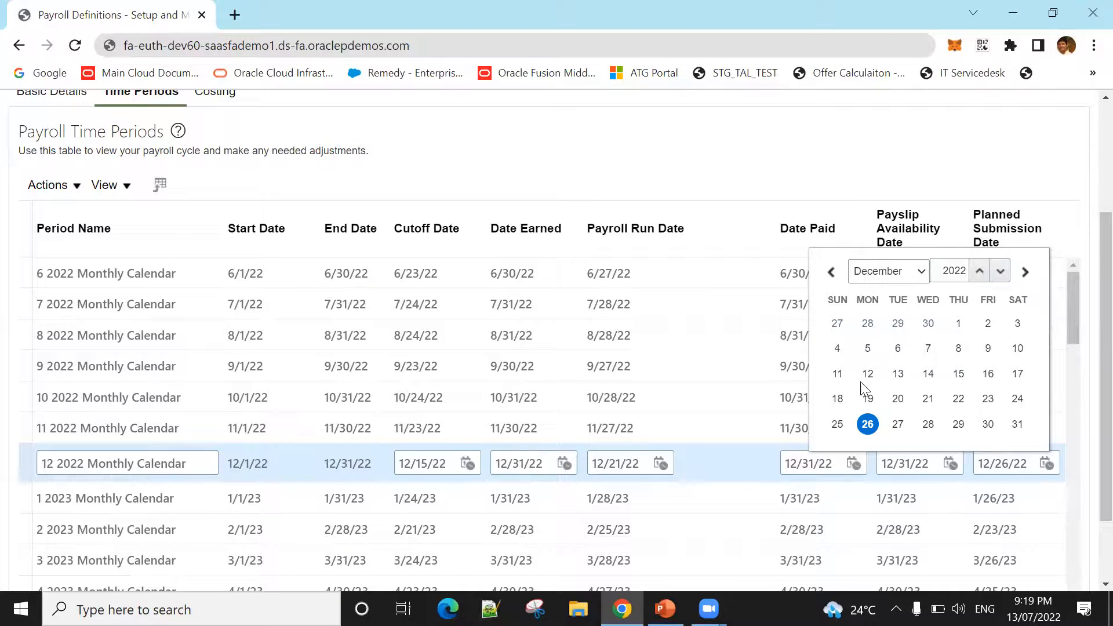
click(989, 373)
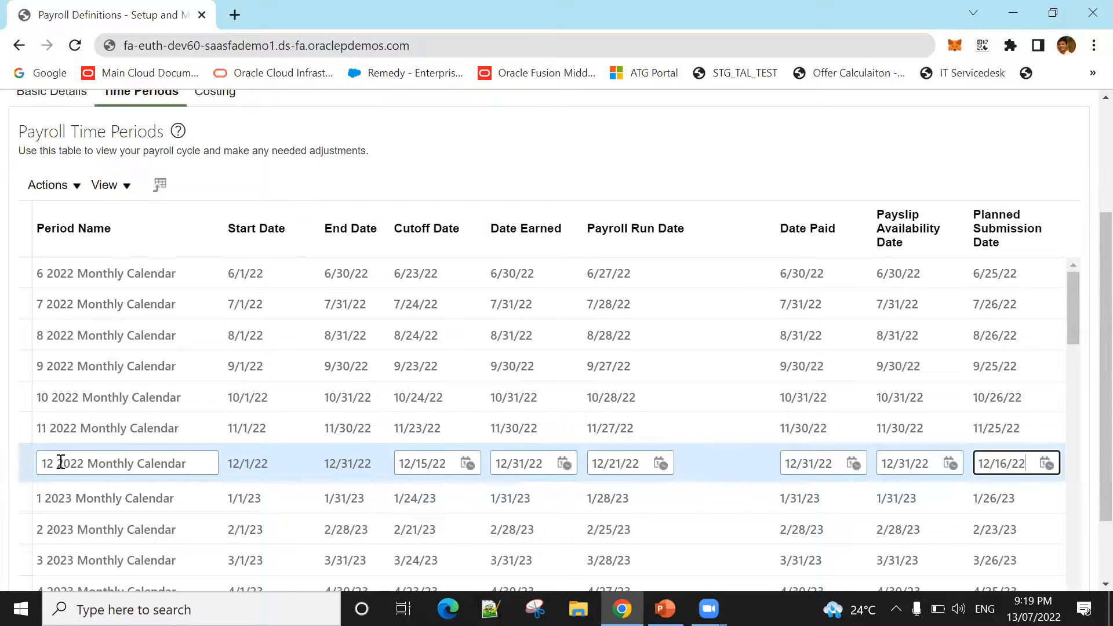
Step: Examine the editable name of the December 2022 period and the 2023 periods that follow it
drag(47, 464, 194, 462)
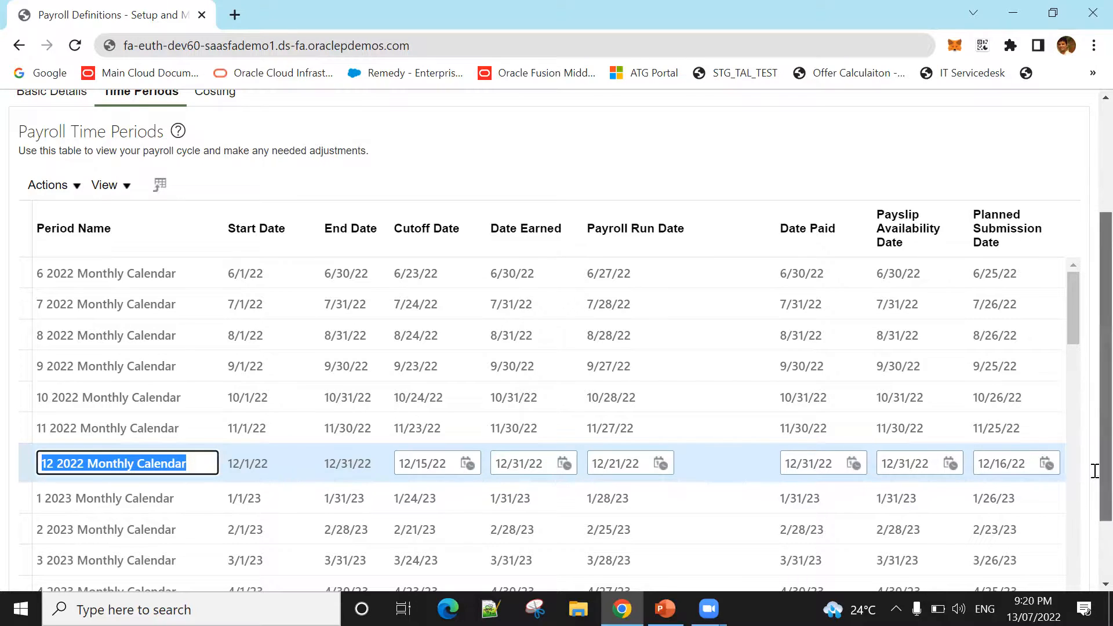
scroll(1094, 452, up, 3)
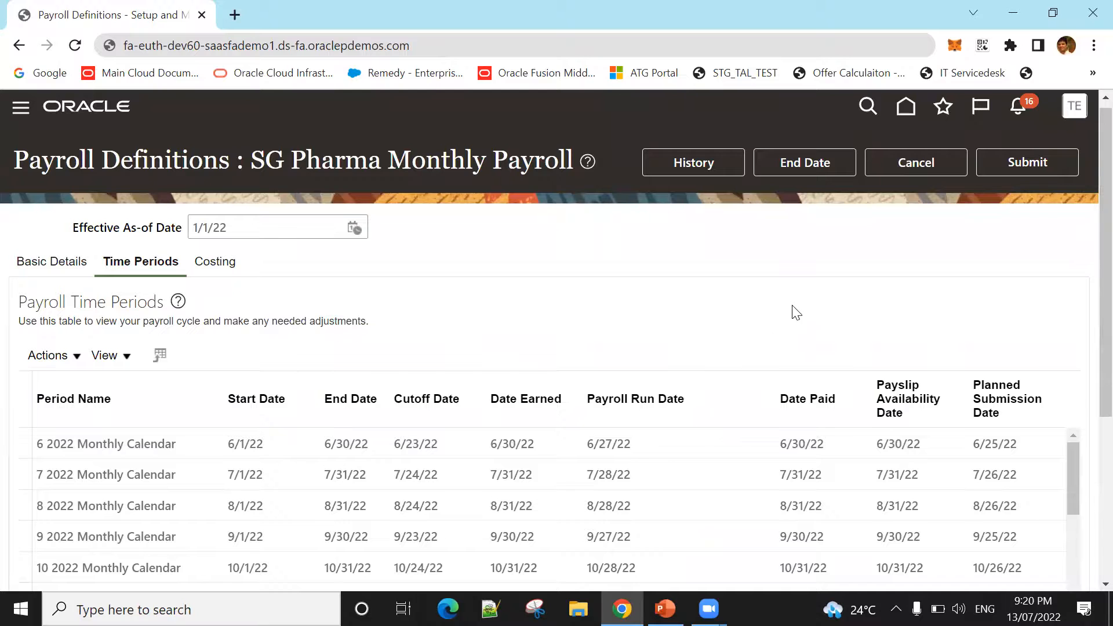
scroll(1085, 454, down, 5)
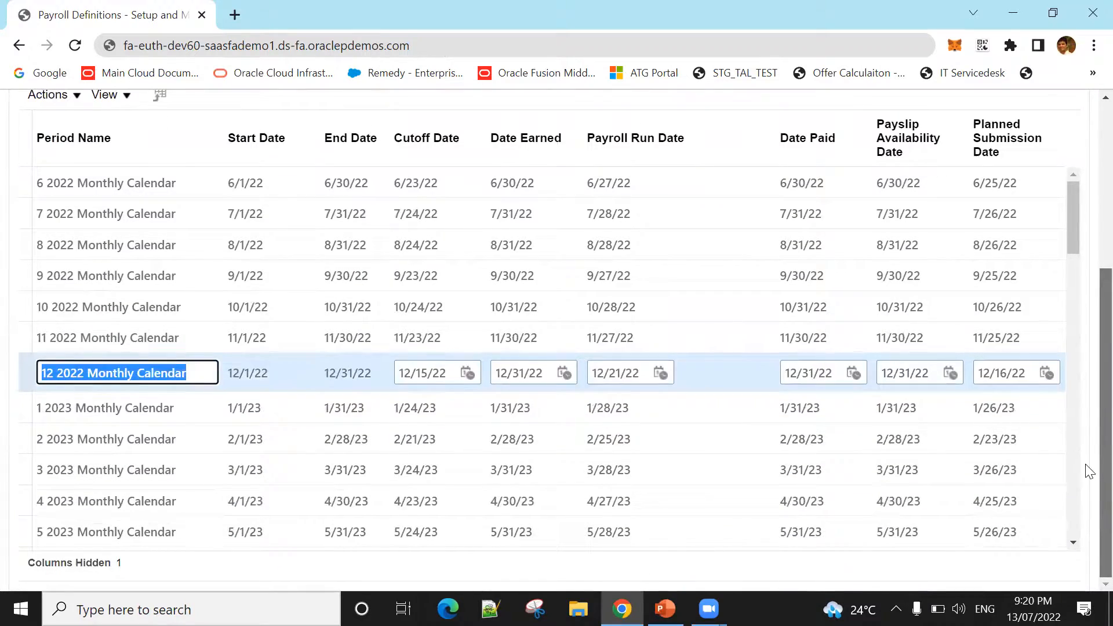
triple_click(46, 376)
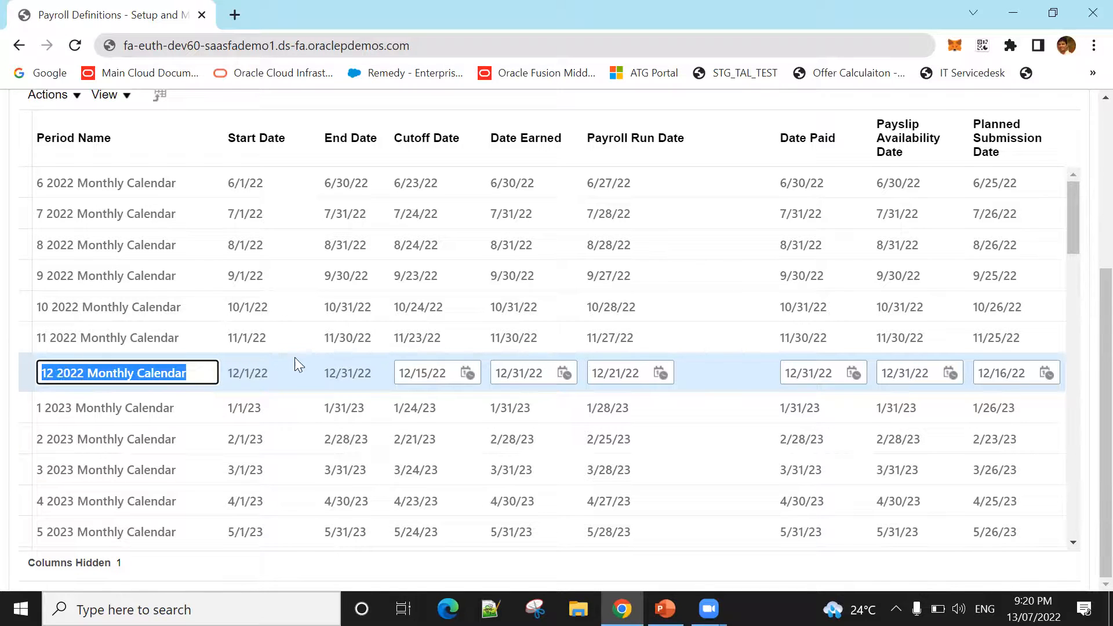
scroll(1023, 542, down, 1)
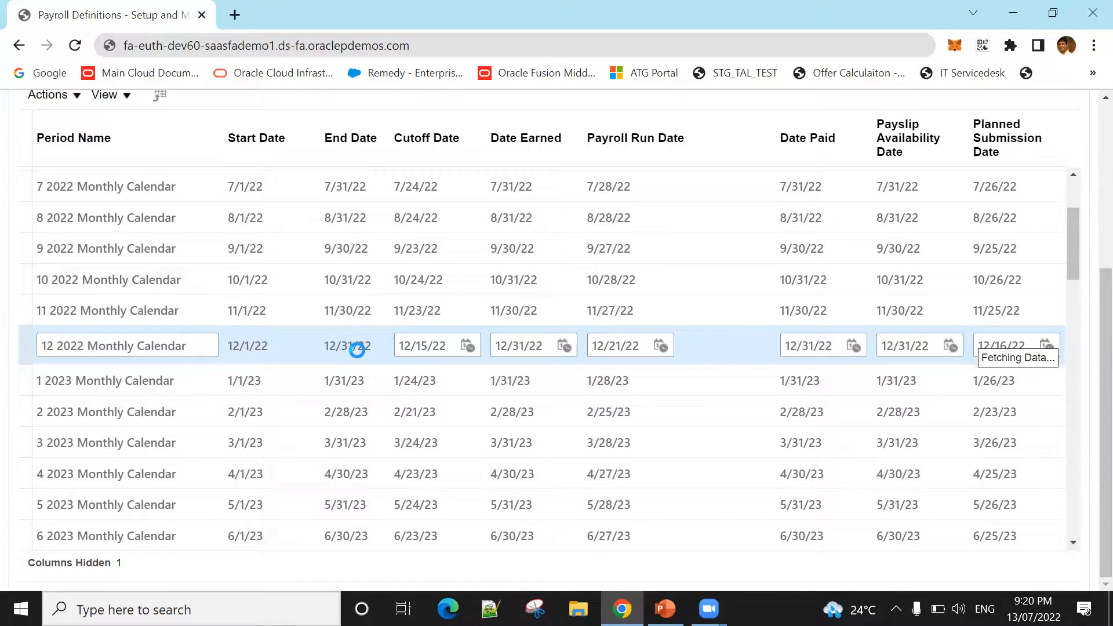
scroll(357, 350, down, 2)
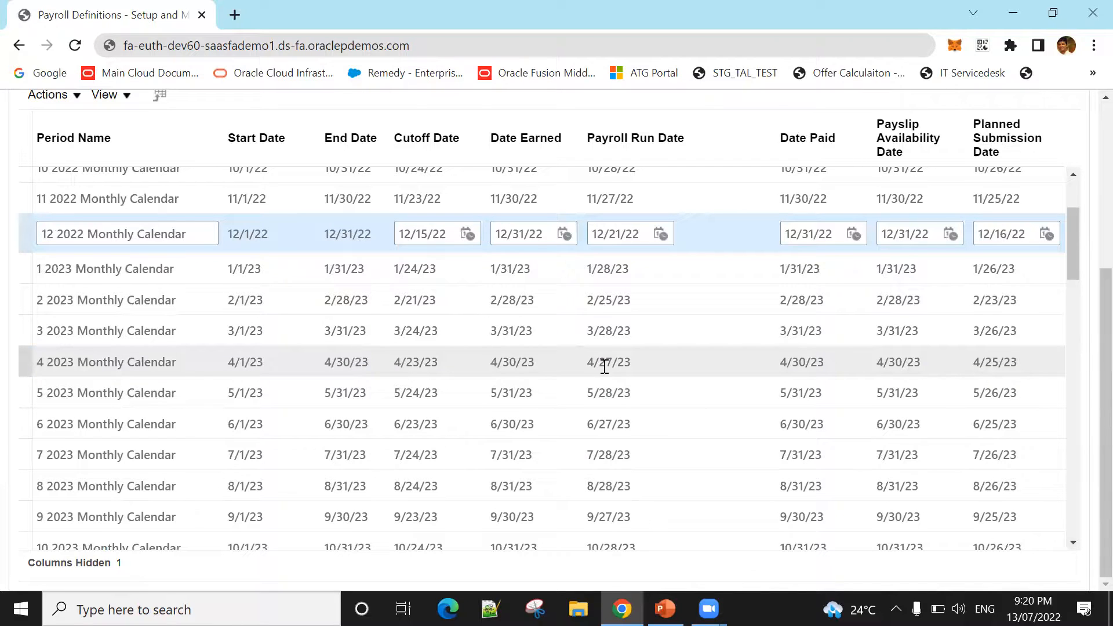
scroll(653, 376, up, 5)
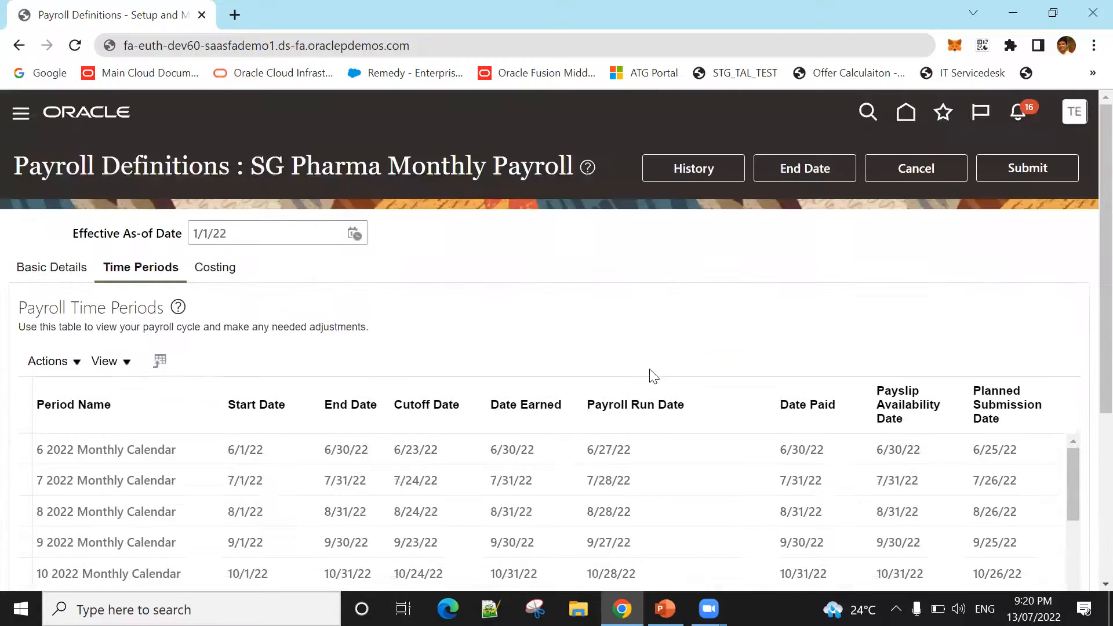
scroll(652, 375, down, 2)
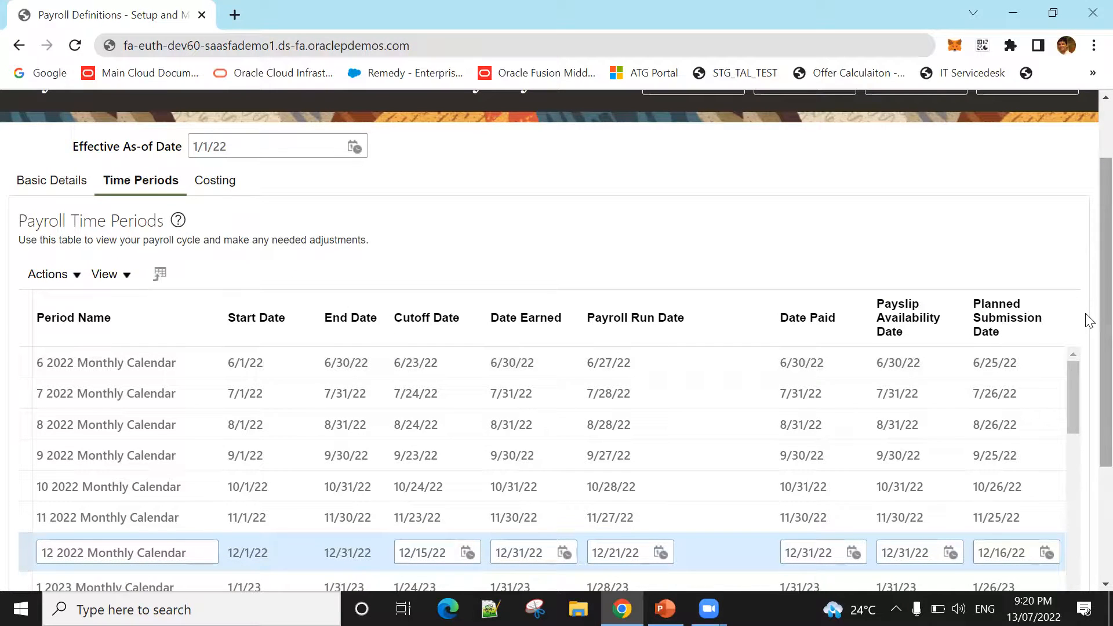
scroll(1089, 325, down, 1)
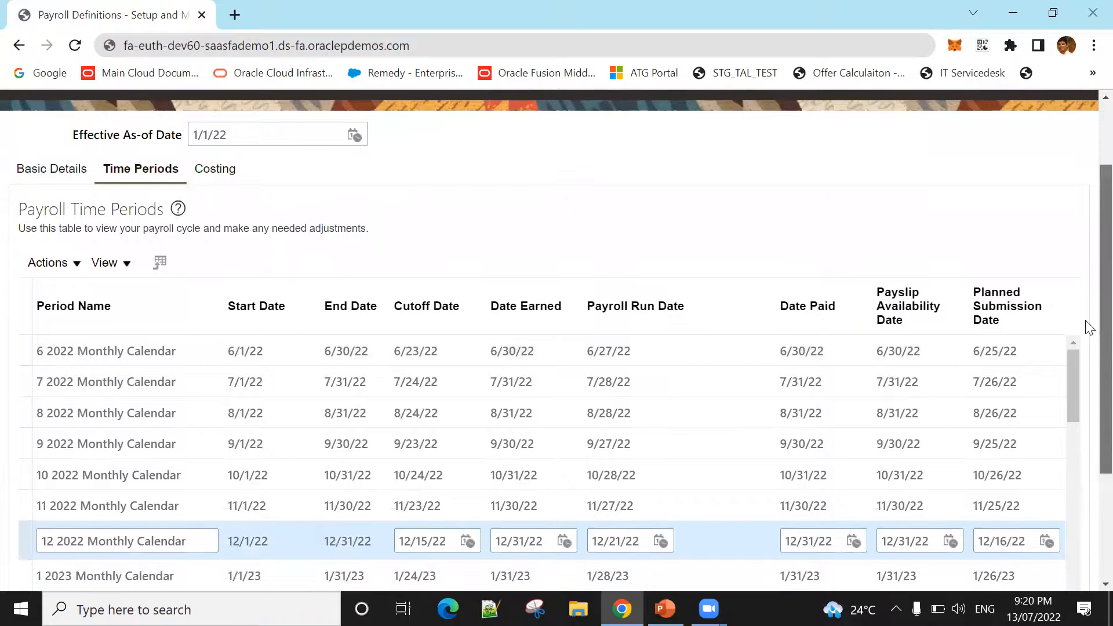
scroll(1087, 342, down, 2)
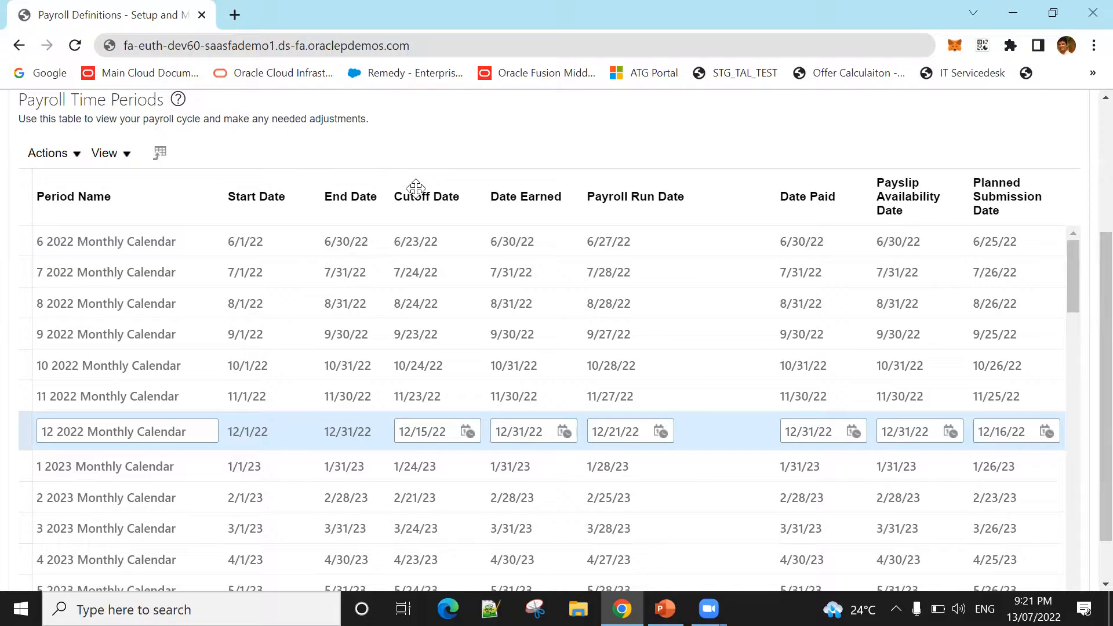
scroll(493, 183, up, 3)
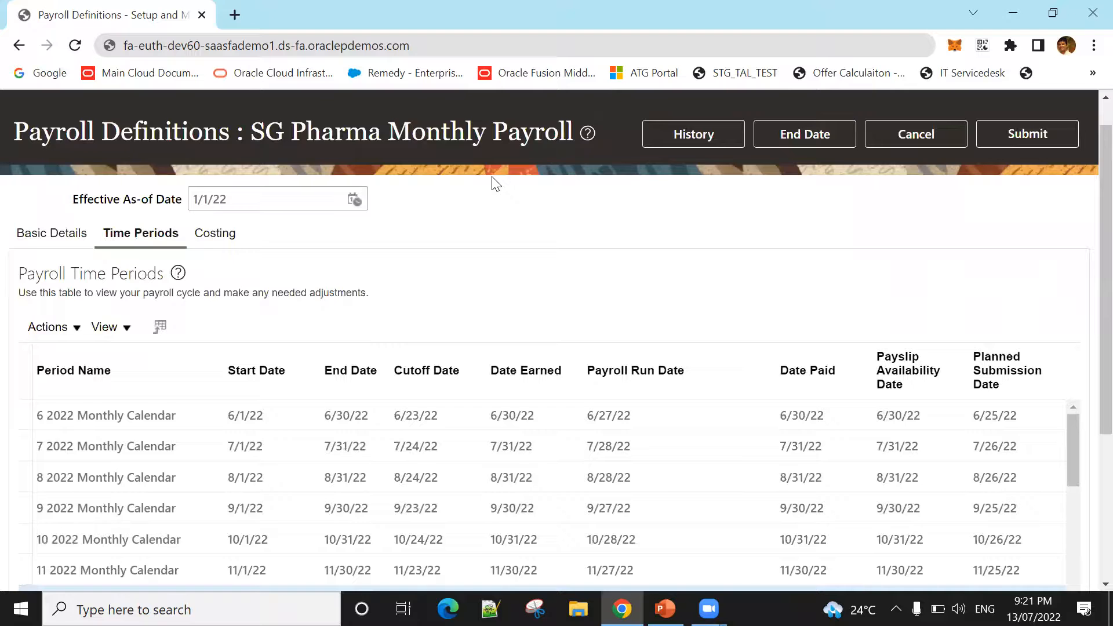
scroll(496, 186, down, 2)
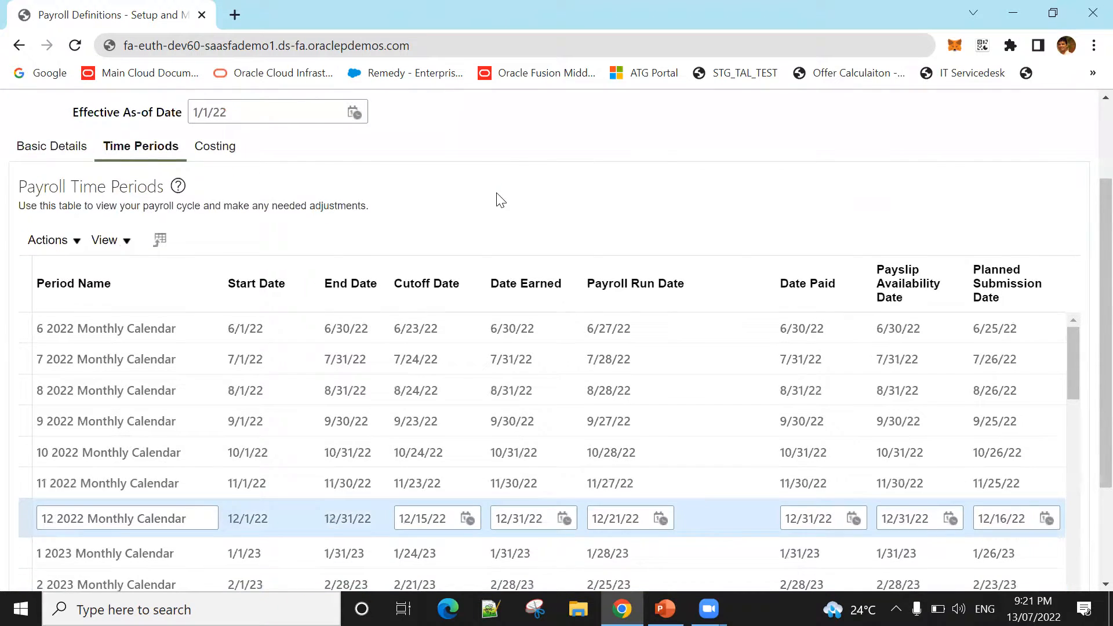
scroll(500, 200, up, 2)
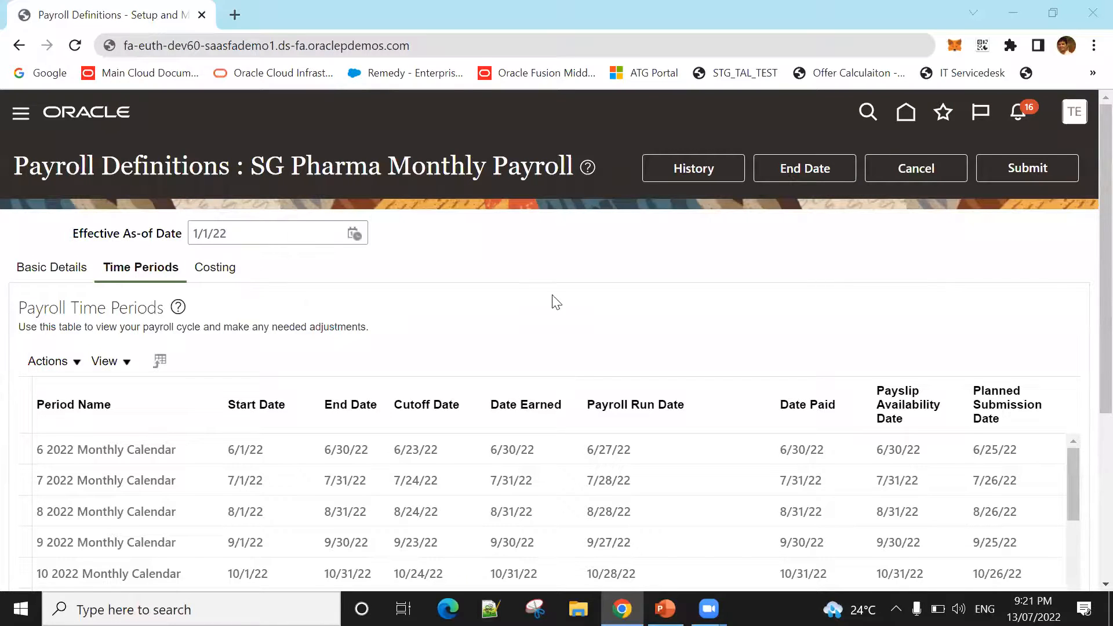
scroll(558, 316, down, 2)
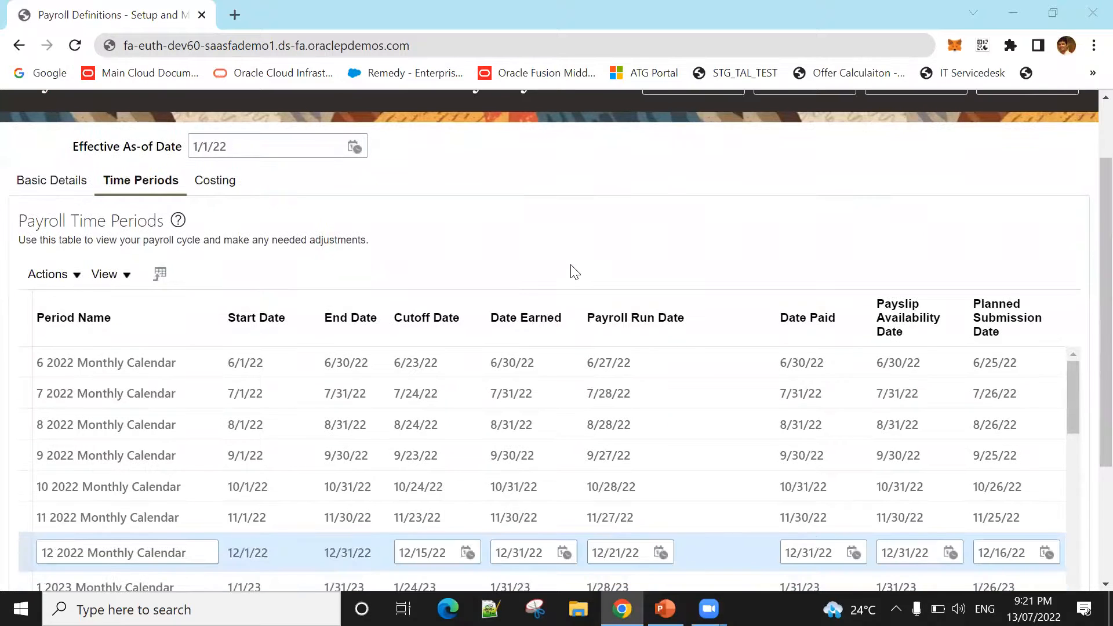
scroll(573, 271, down, 2)
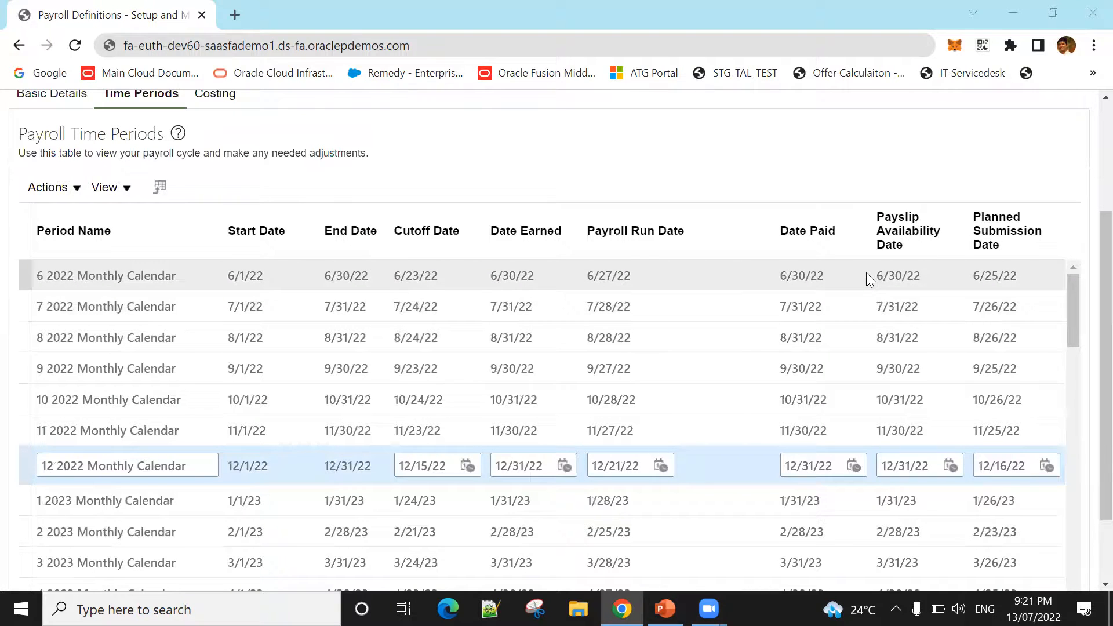
scroll(726, 291, up, 2)
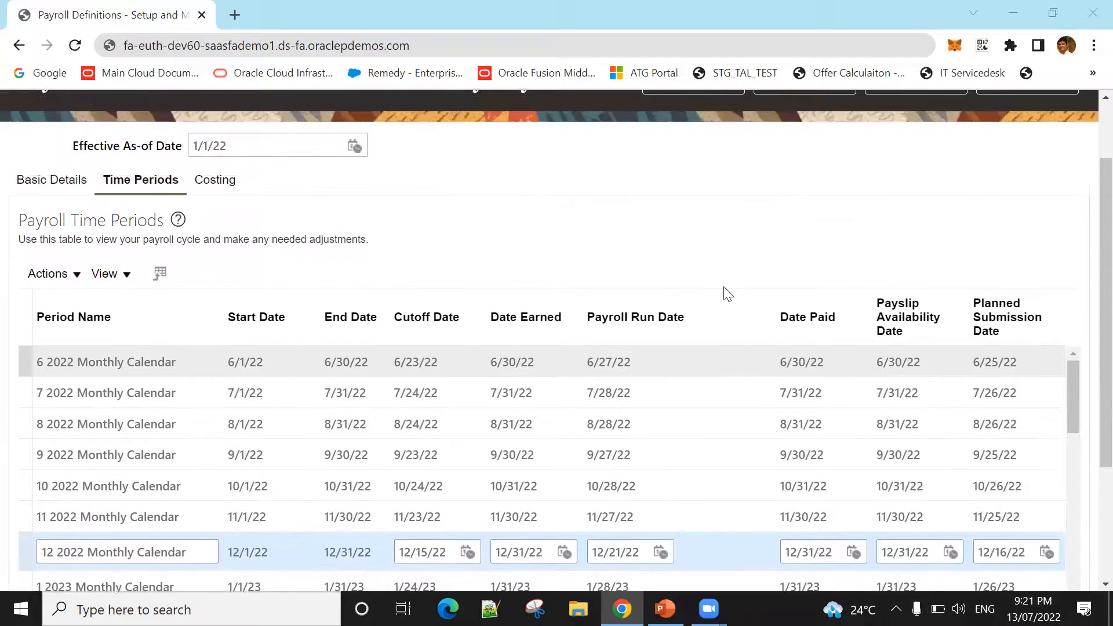
scroll(727, 293, up, 2)
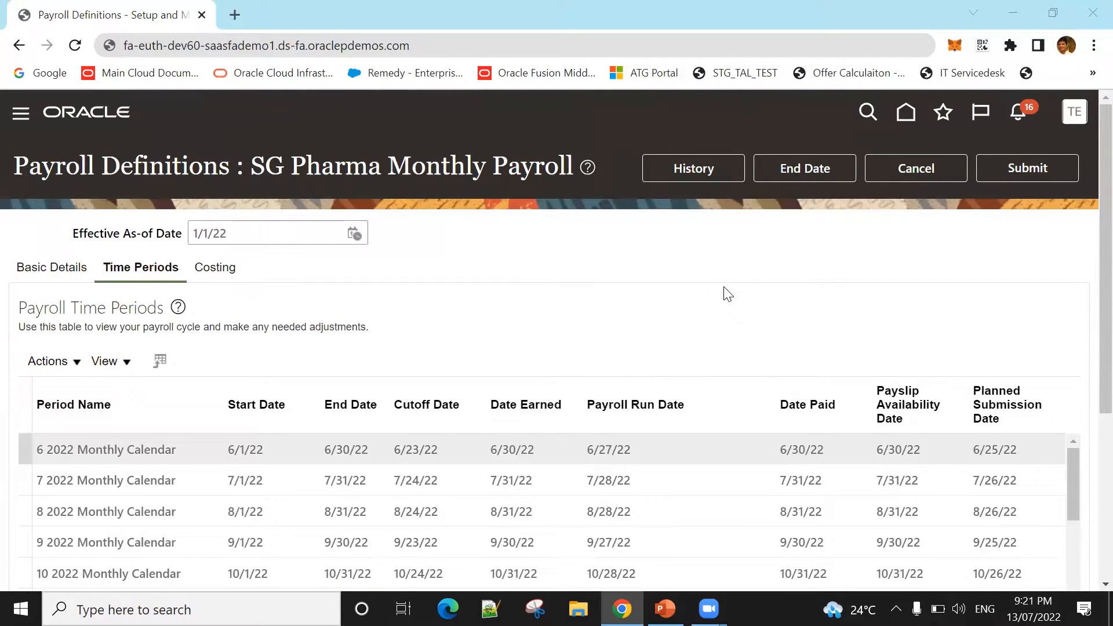